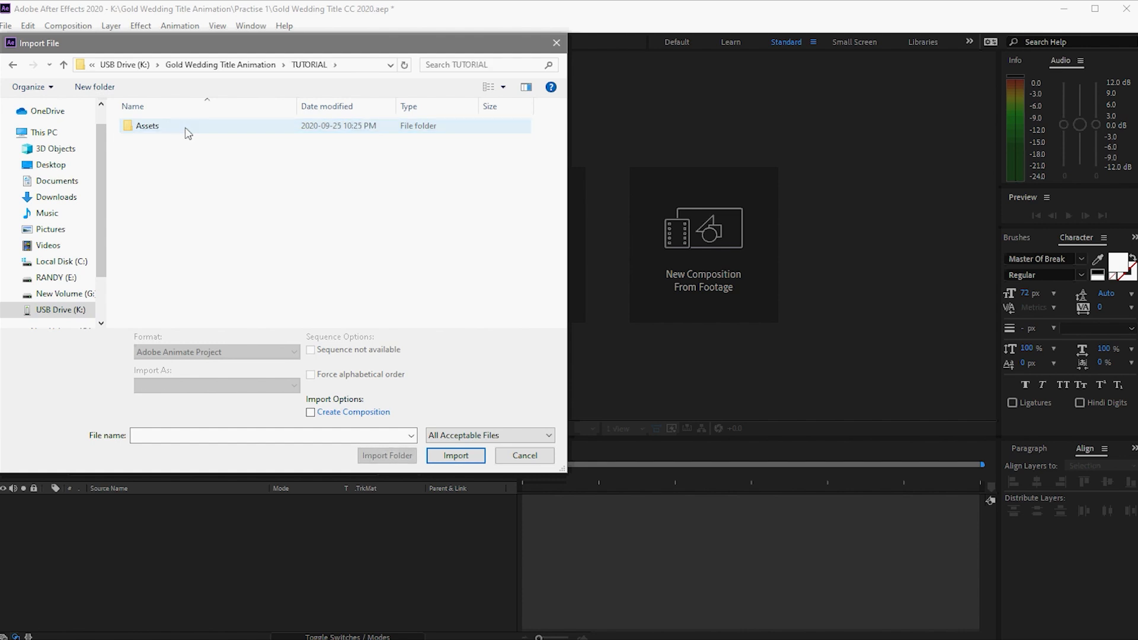
Import the Assets folder from the TUTORIAL directory into the project.
click(187, 130)
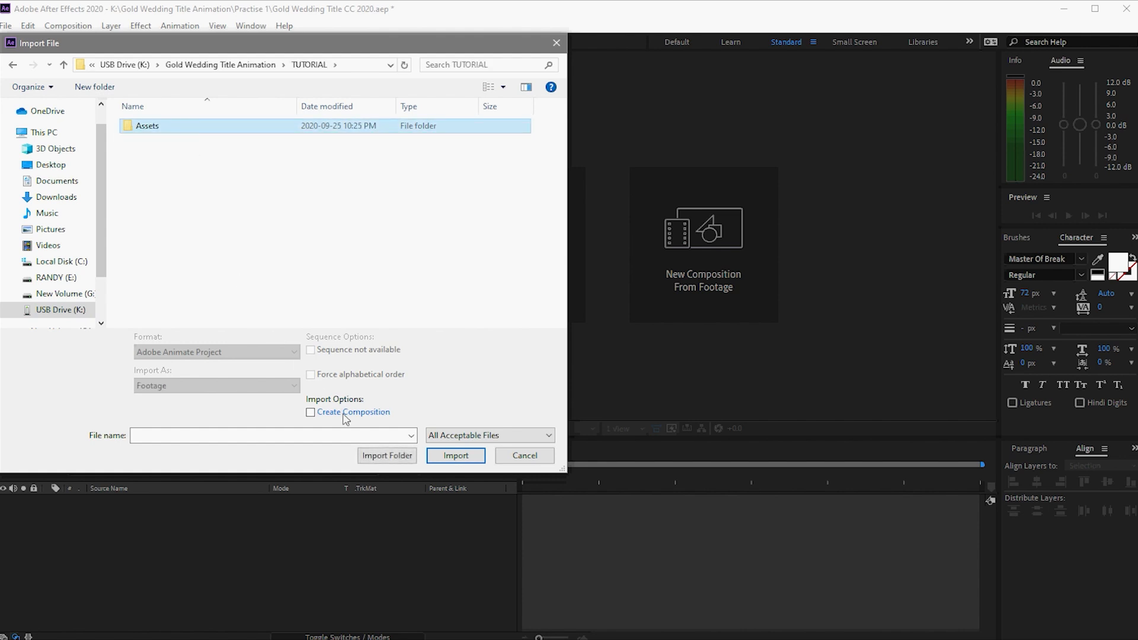
click(386, 456)
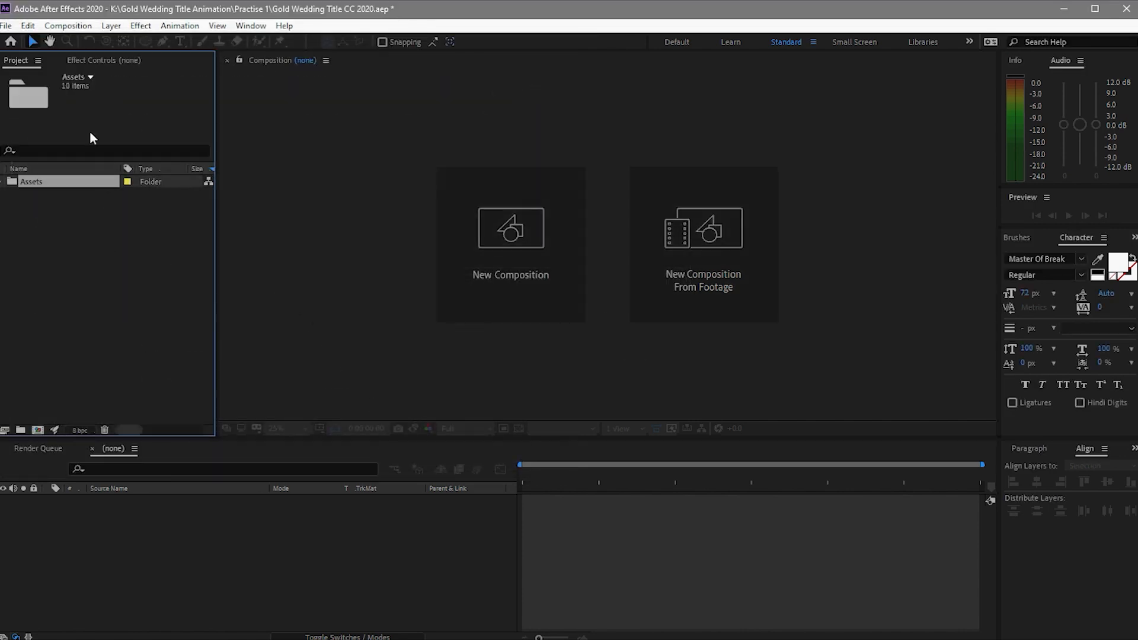
Create a 1920 x 1080, 30 fps, 10-second composition named "C1 Text 1".
click(68, 25)
click(80, 43)
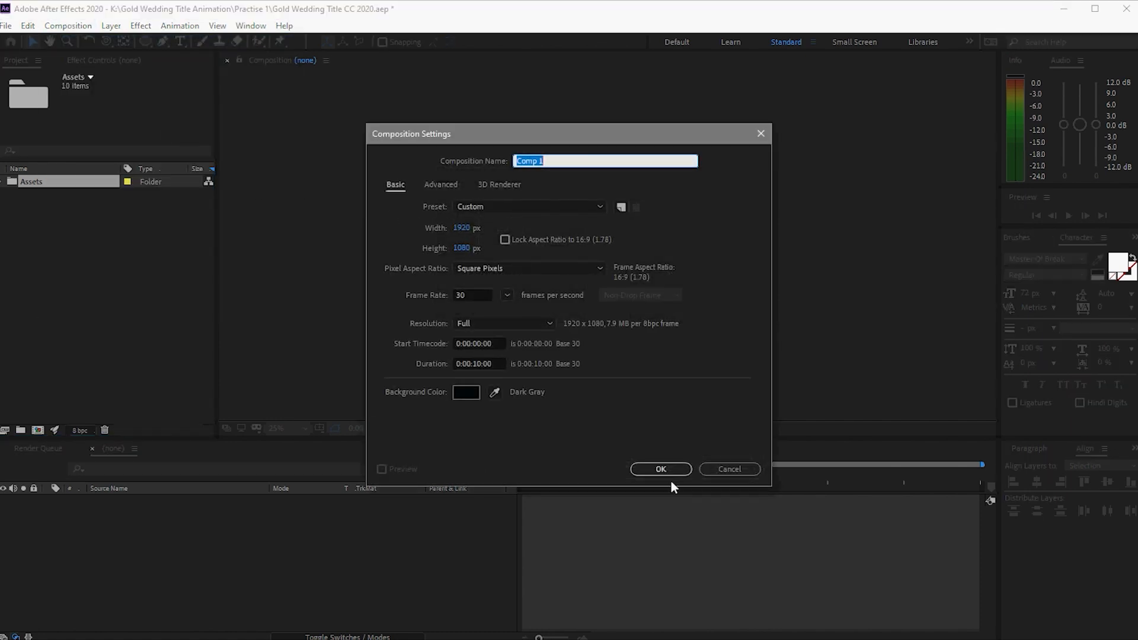
text(C1)
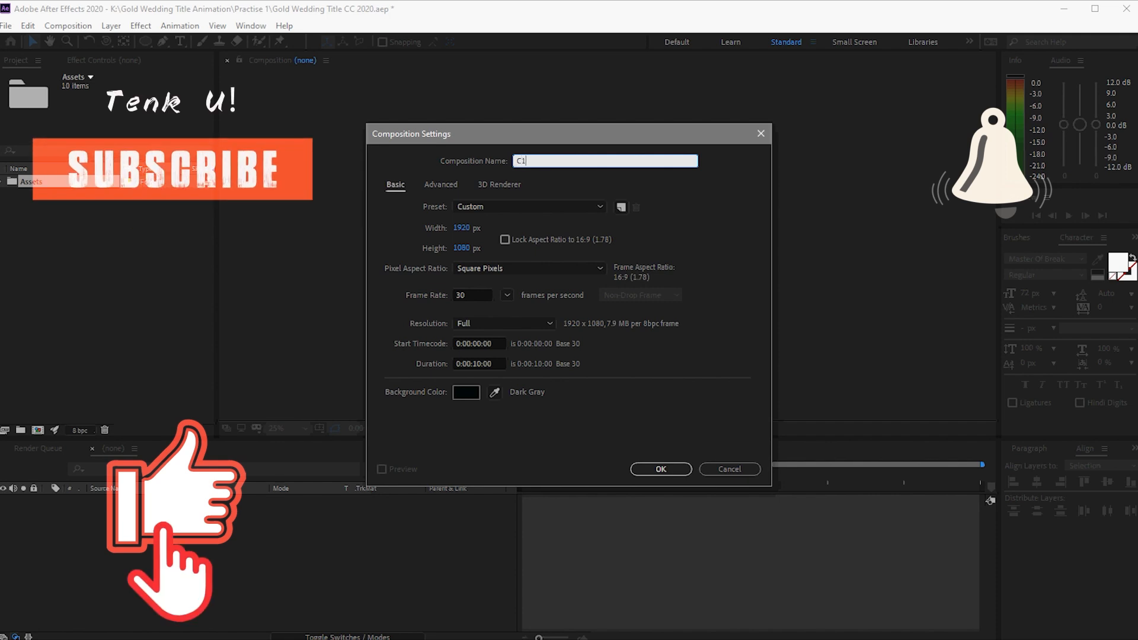
text( T)
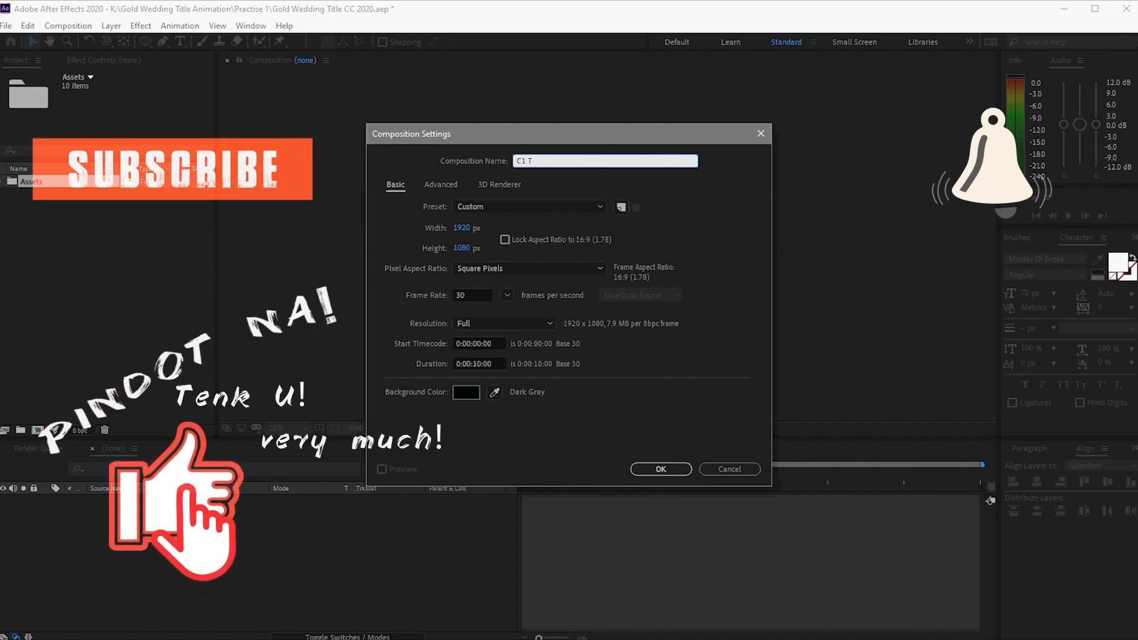
text(ex)
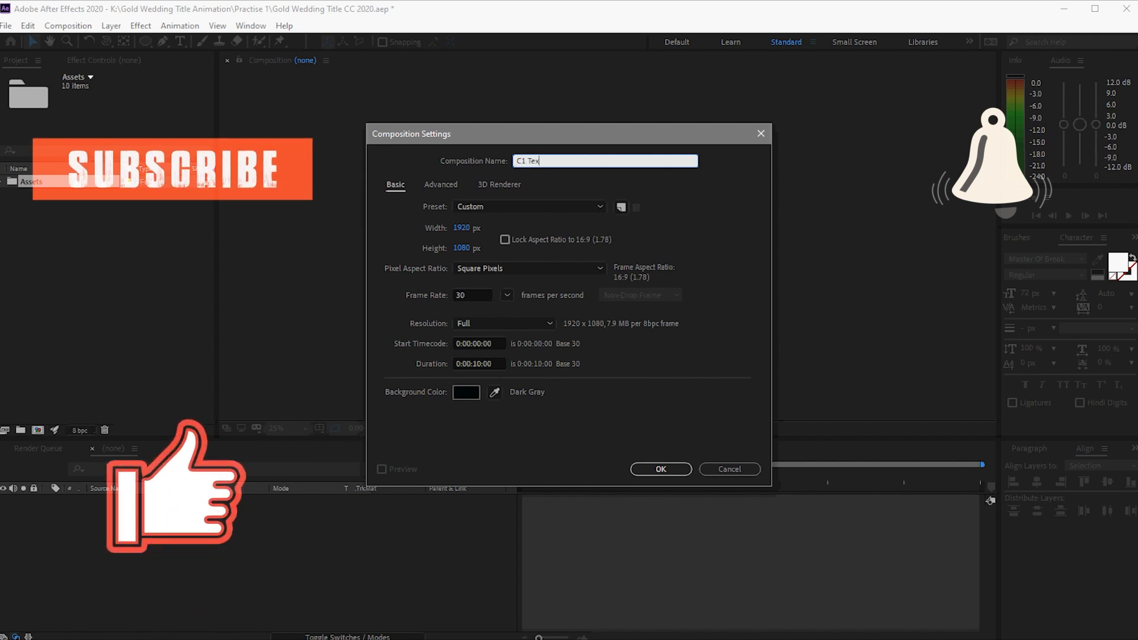
text(t 1)
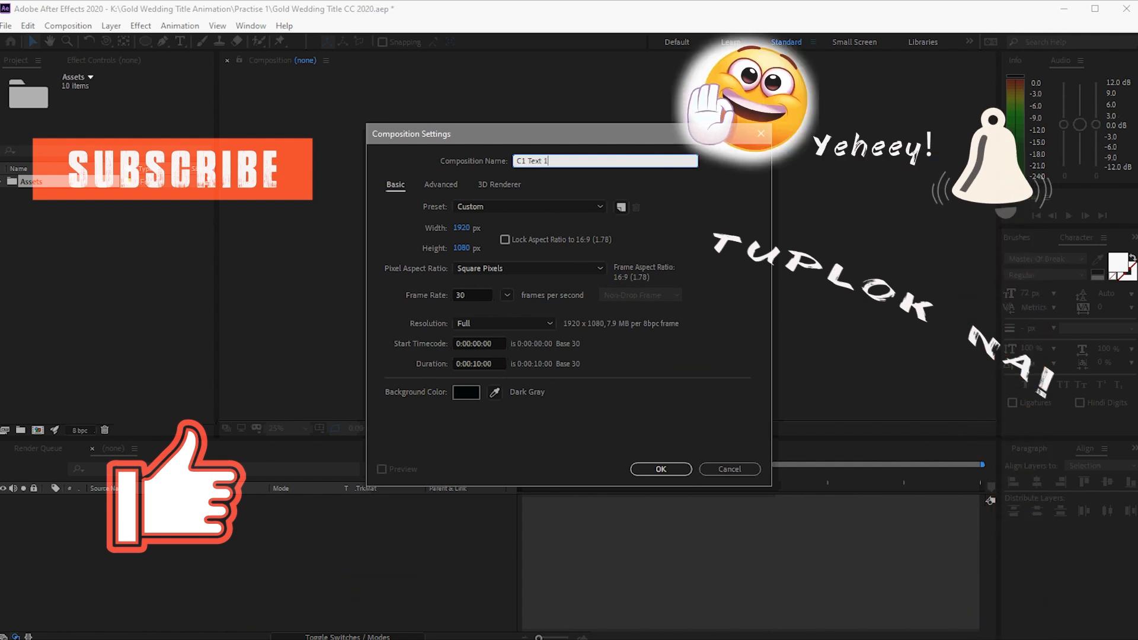
click(656, 468)
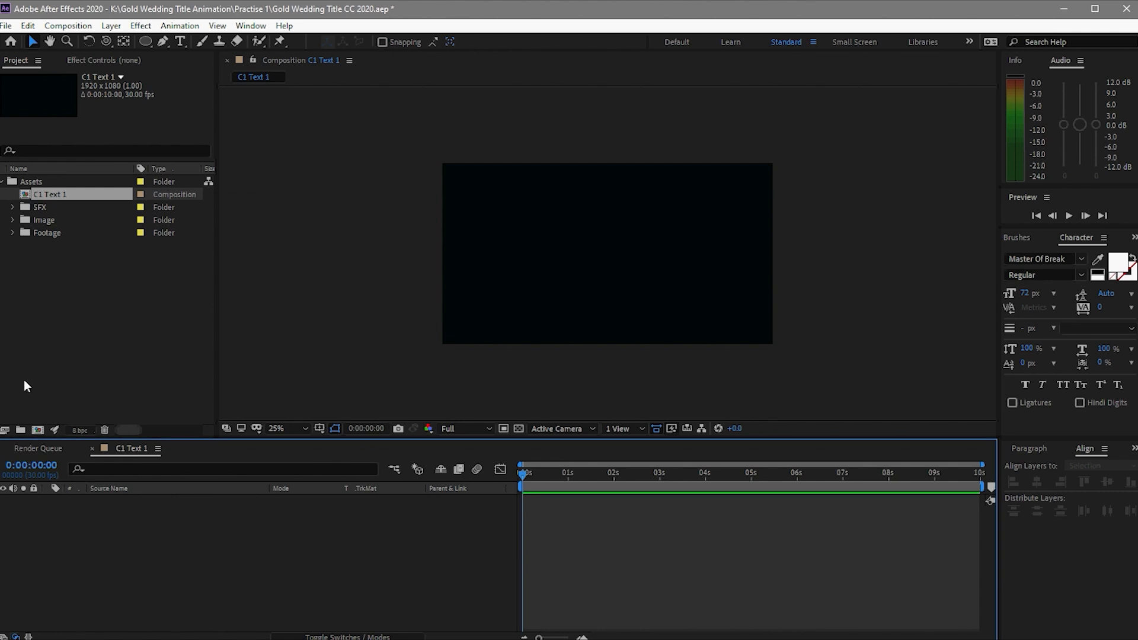
Create another composition with the same settings, named "C1 Text with Solid Mask 1".
click(37, 429)
text(C1 T)
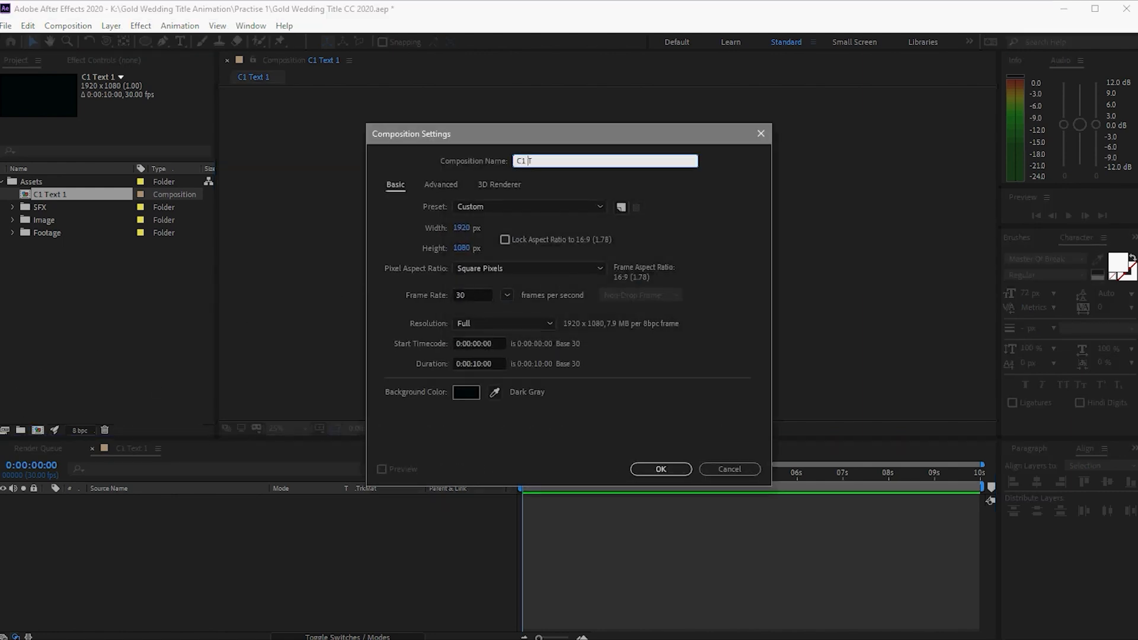
text(ext with Solid Msk)
key(BackSpace)
key(BackSpace)
text(ask 1)
click(656, 471)
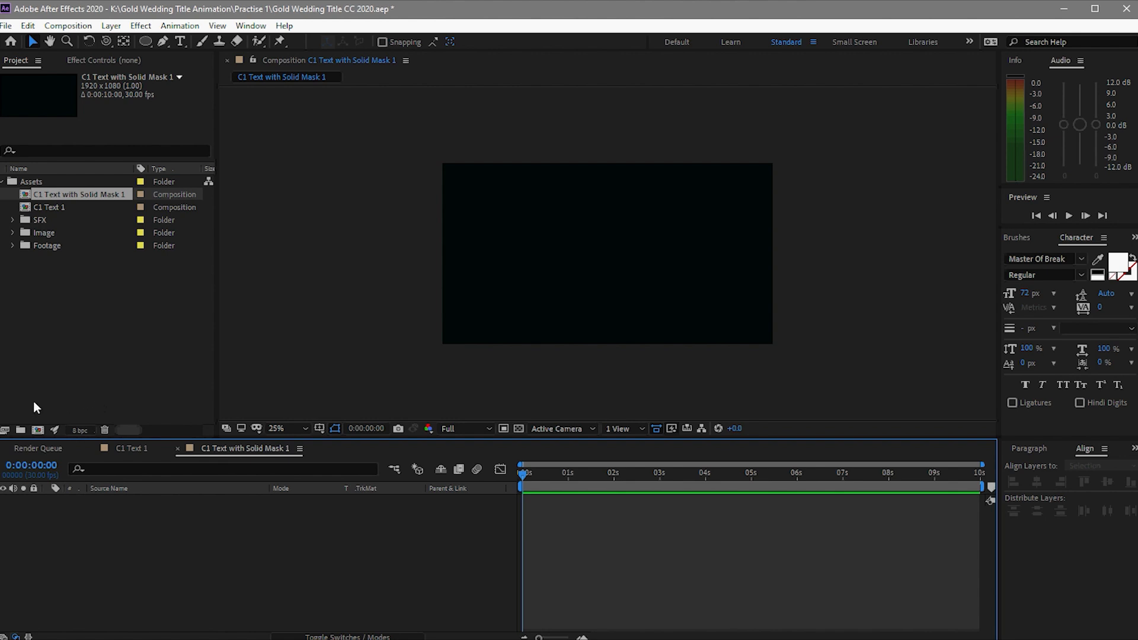
Create two more 1920 x 1080, 10-second compositions named "C3 Text Reveal 1" and "C4 Luma 1".
click(37, 431)
text(C)
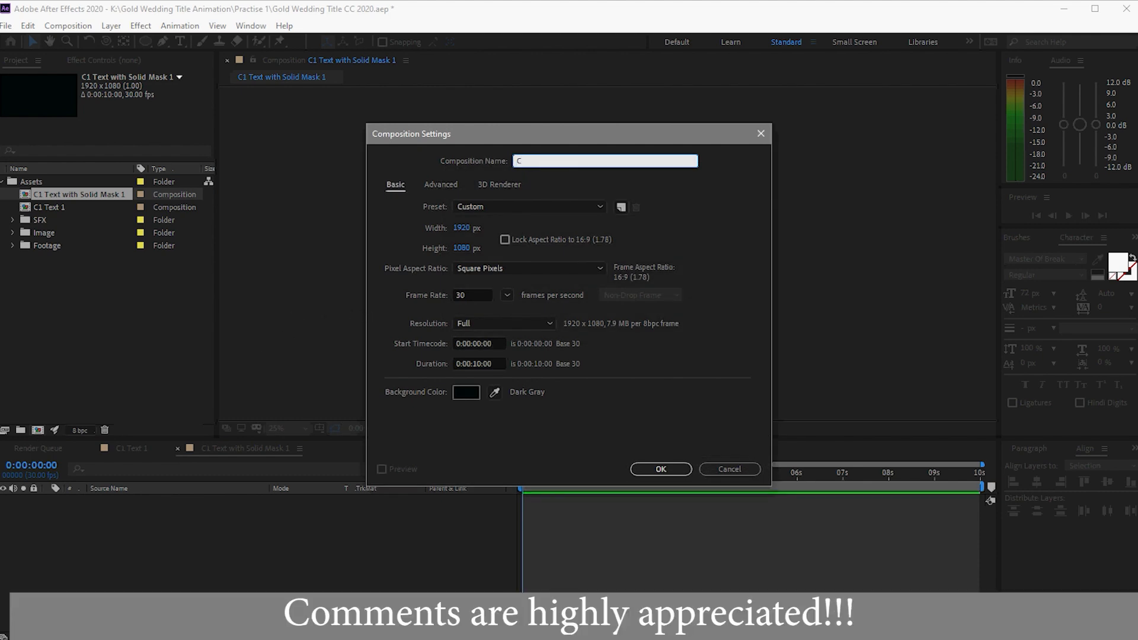
text(3 Text Reveal 1)
click(661, 468)
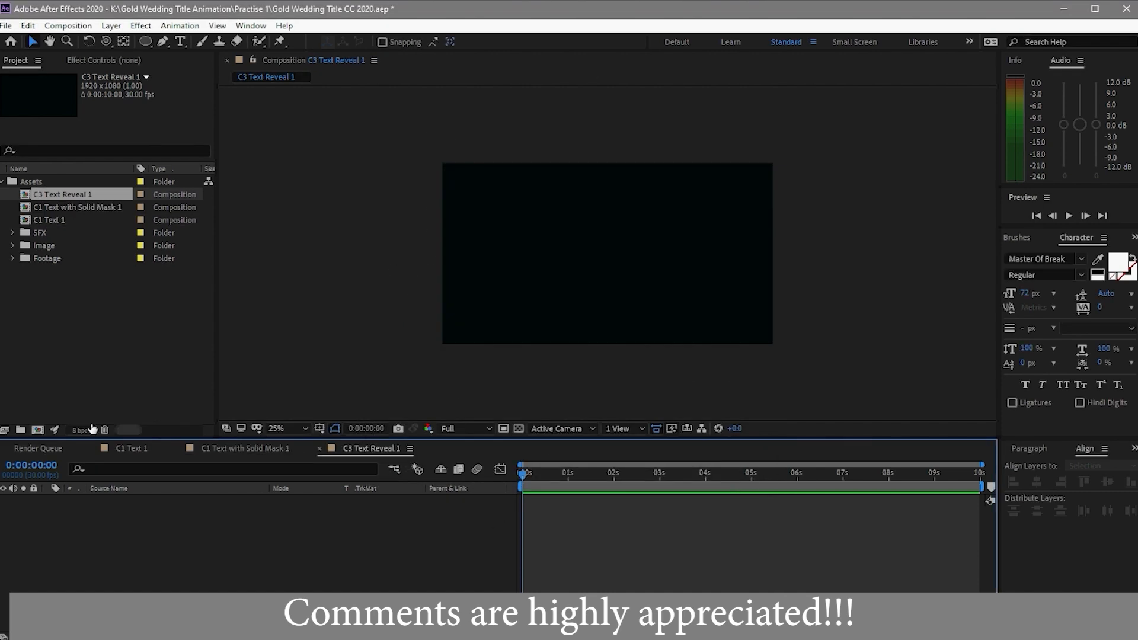
click(38, 431)
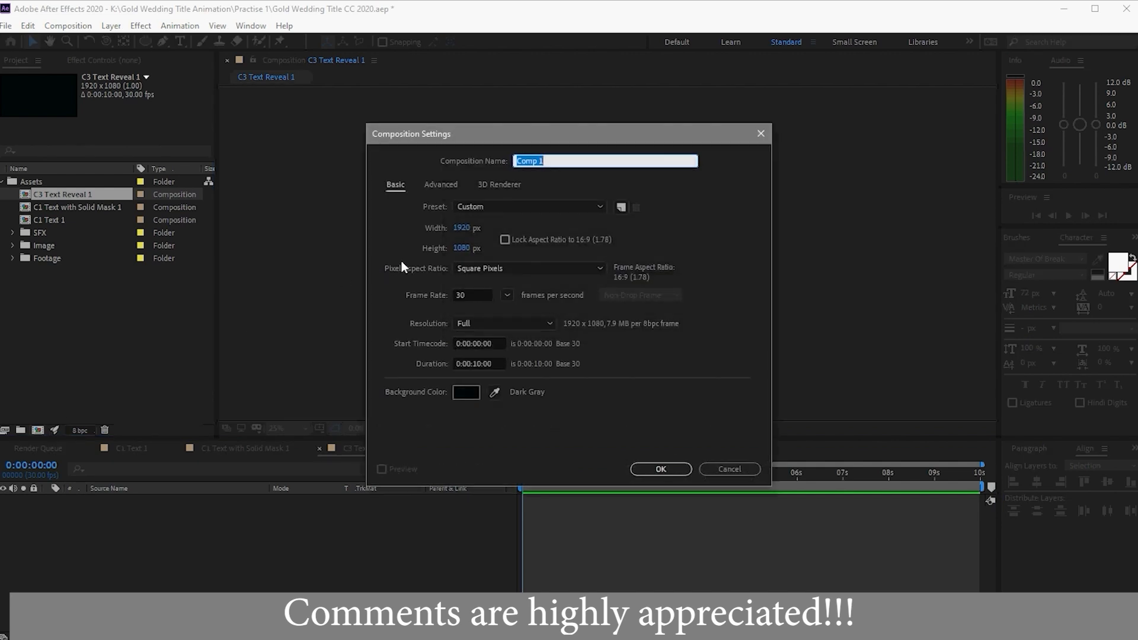
text(C4 Luma 1)
key(Return)
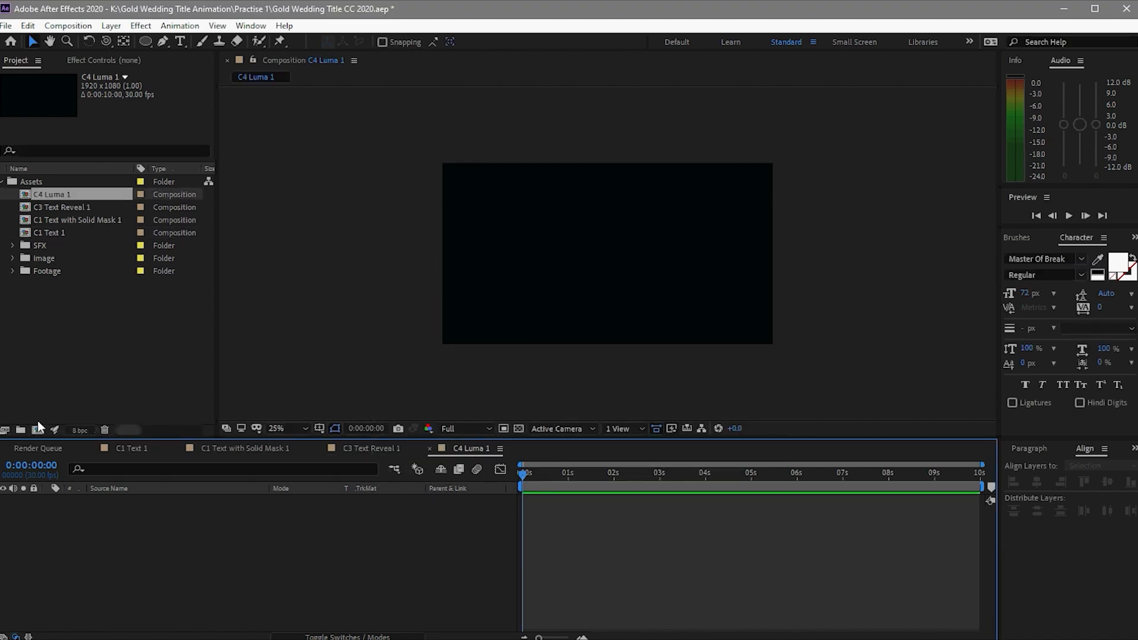
Add two compositions with the same settings, named "C5 Animation 1" and "C6 Reflection".
click(37, 430)
text(C5)
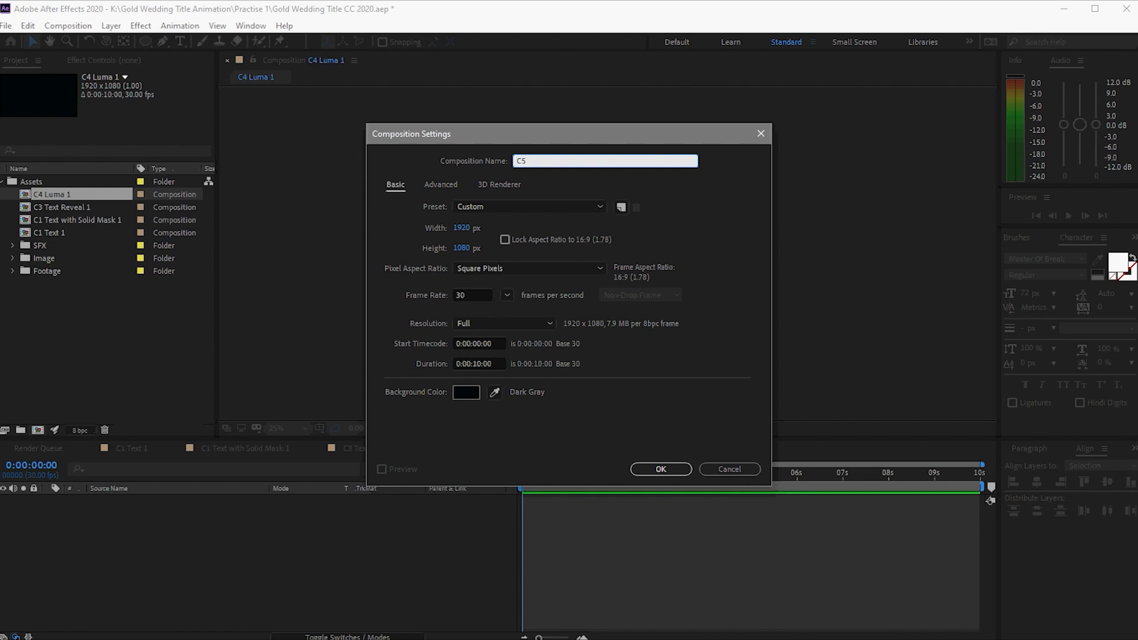
text( Animation 1)
click(675, 472)
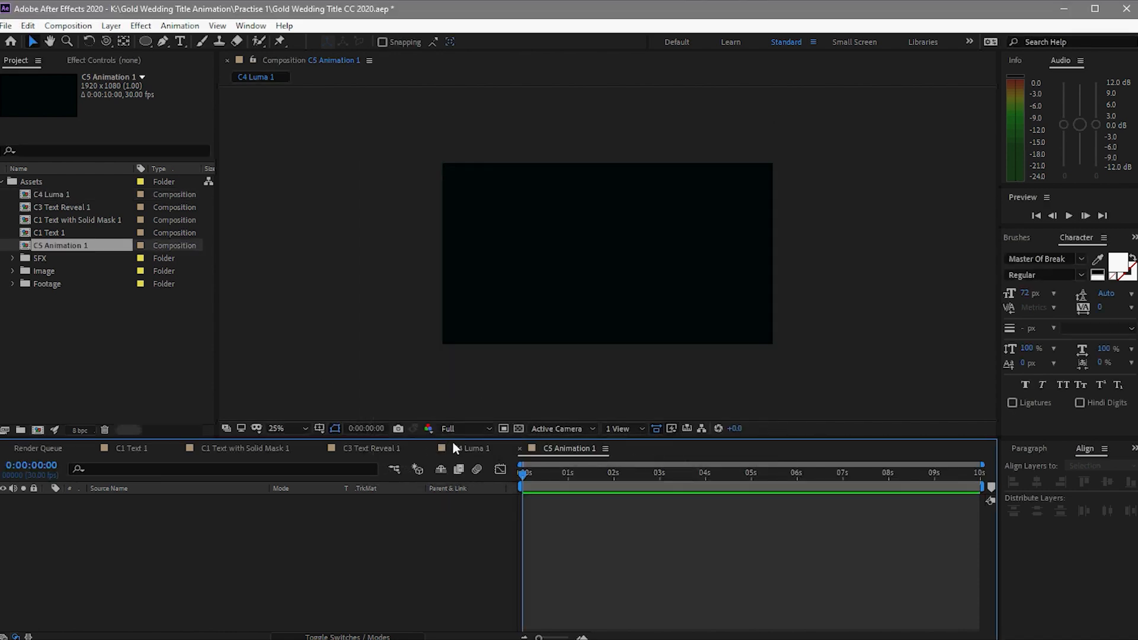
click(38, 431)
text(C6 Reflection)
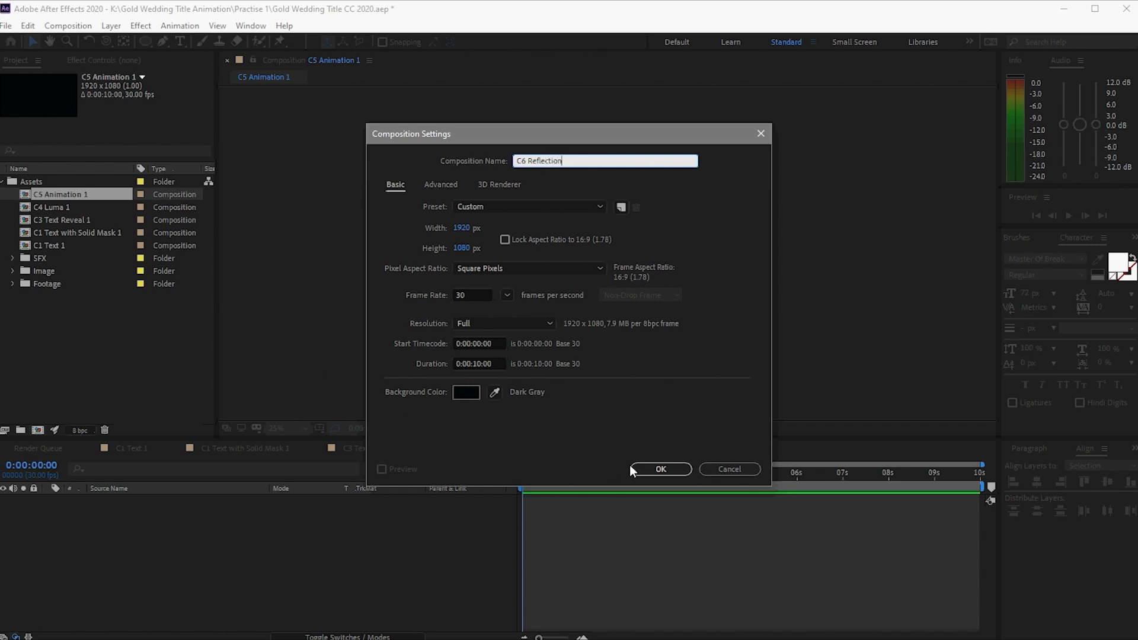
click(652, 469)
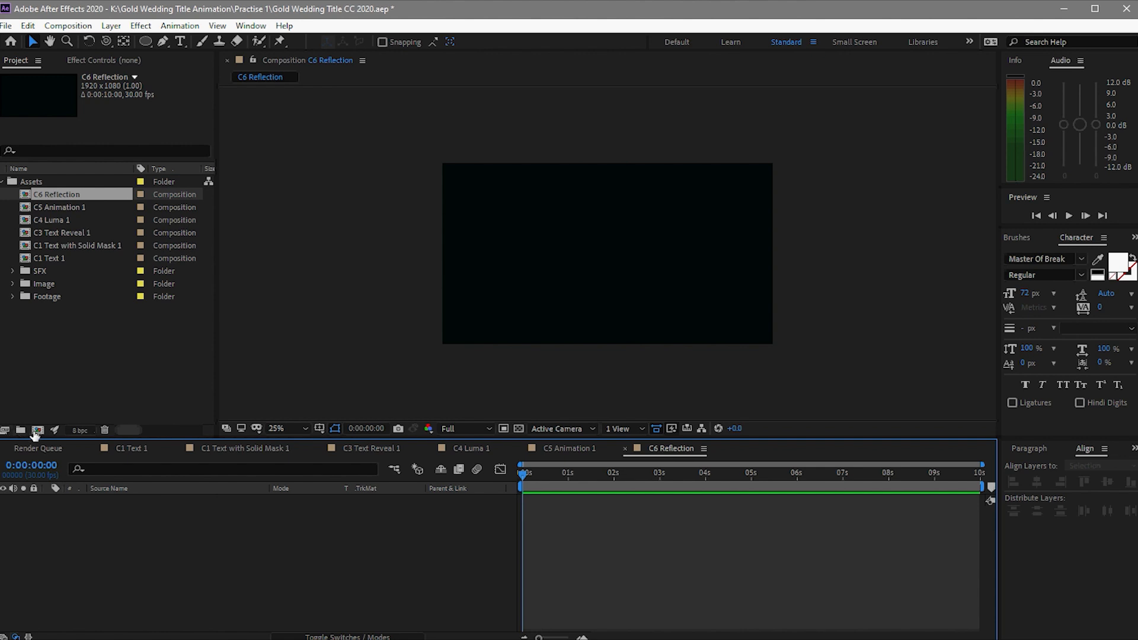
Add two compositions with the same settings, named "C7 Pre Final 1" and "C8 Final Animation 1".
click(37, 430)
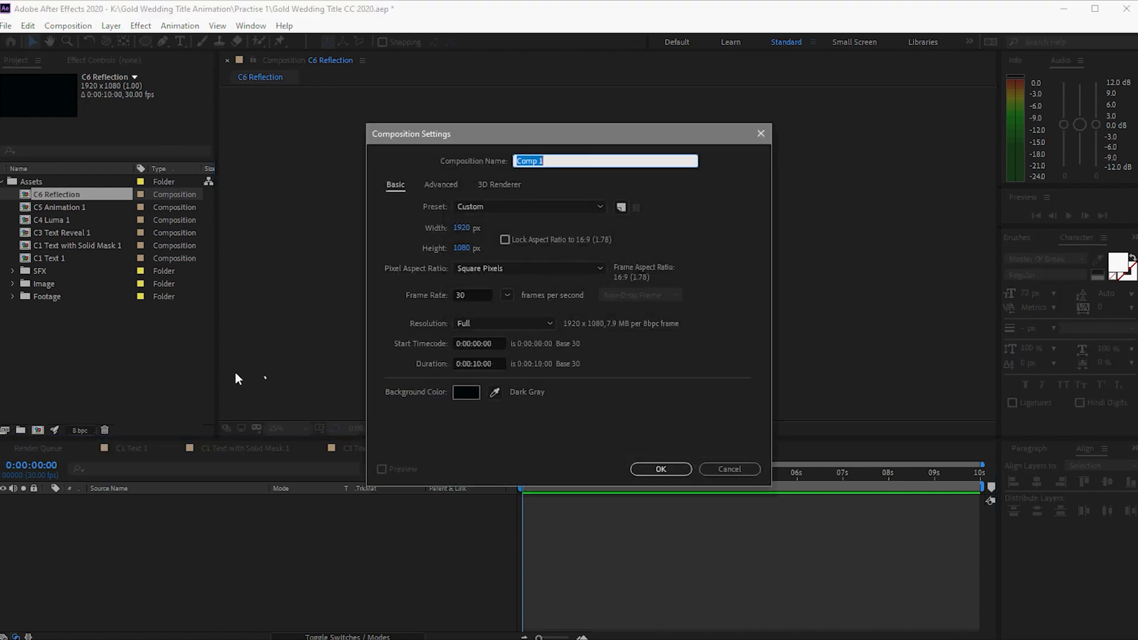
text(C7 Pre Final 1)
click(635, 473)
key(ctrl+n)
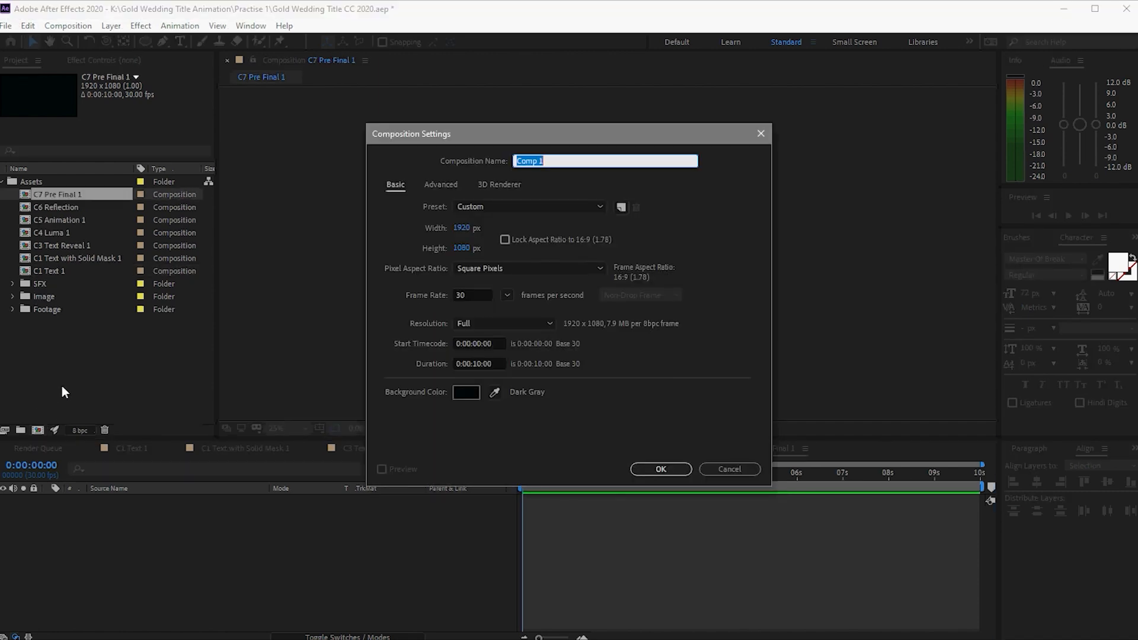
text(C8 Final Animation)
click(661, 469)
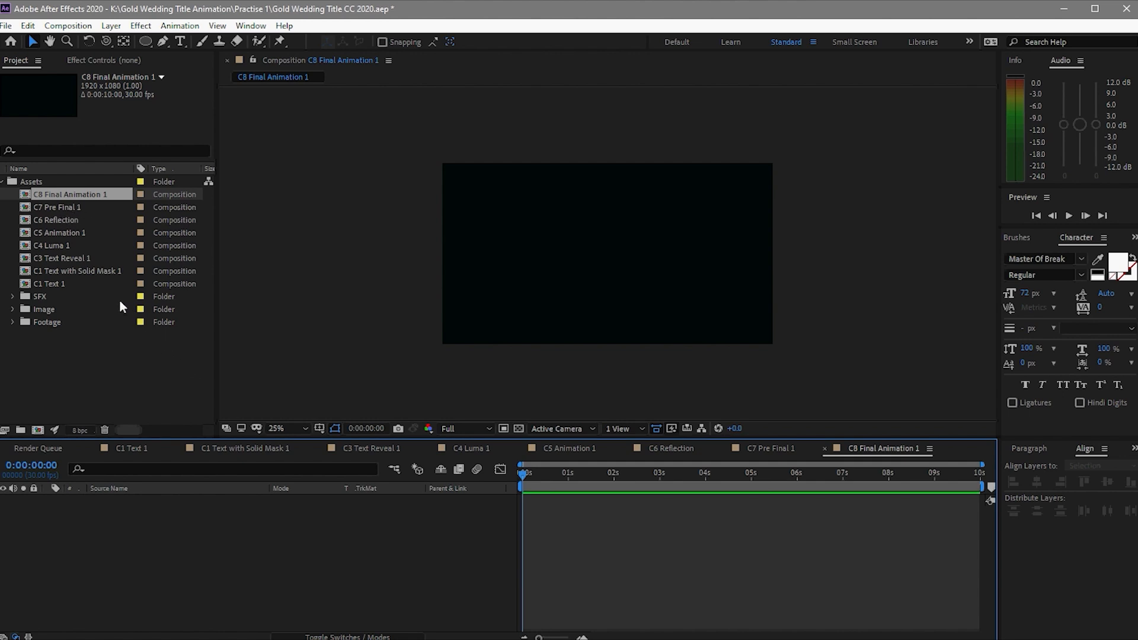
Rename the composition "C1 Text with Solid Mask 1" to "C2 Text with Solid Mask 1".
right_click(80, 266)
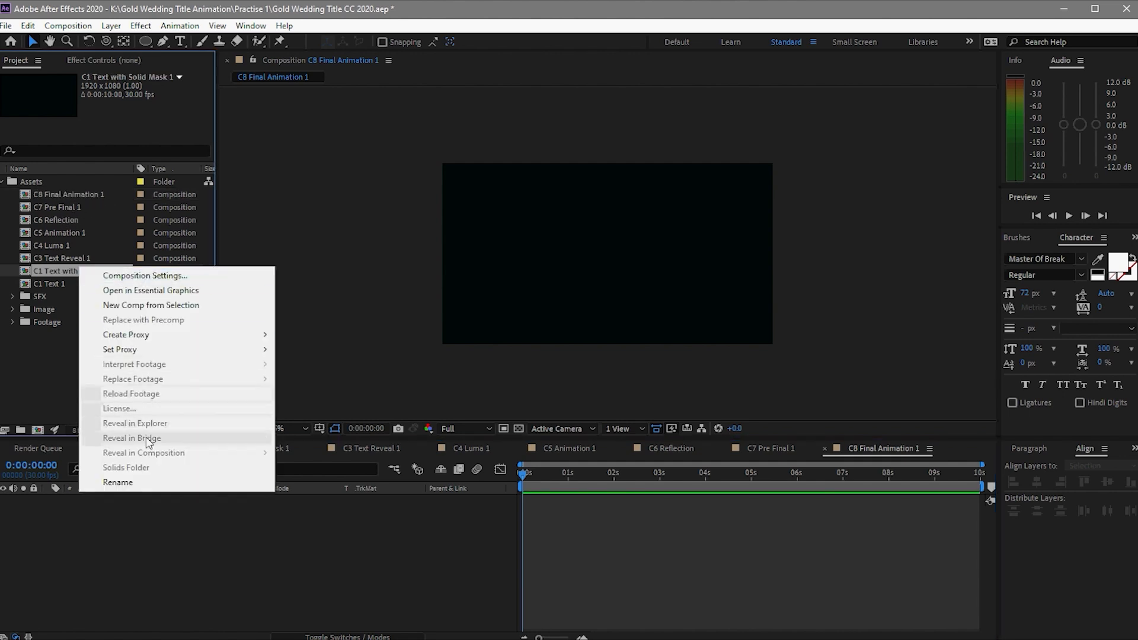
click(155, 481)
click(44, 271)
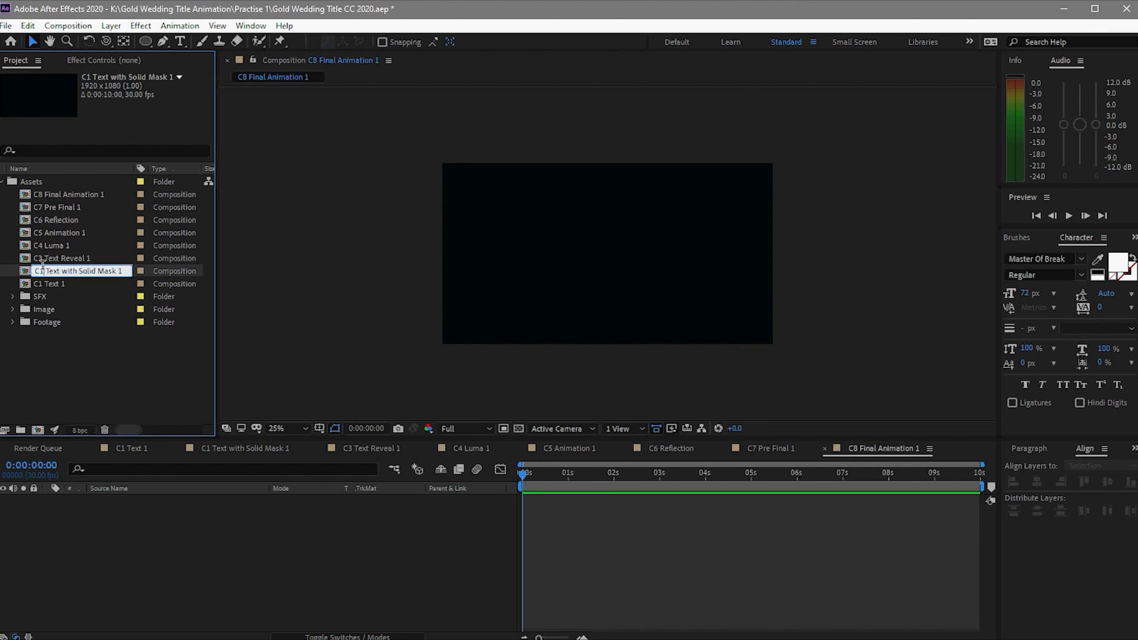
key(BackSpace)
text(2)
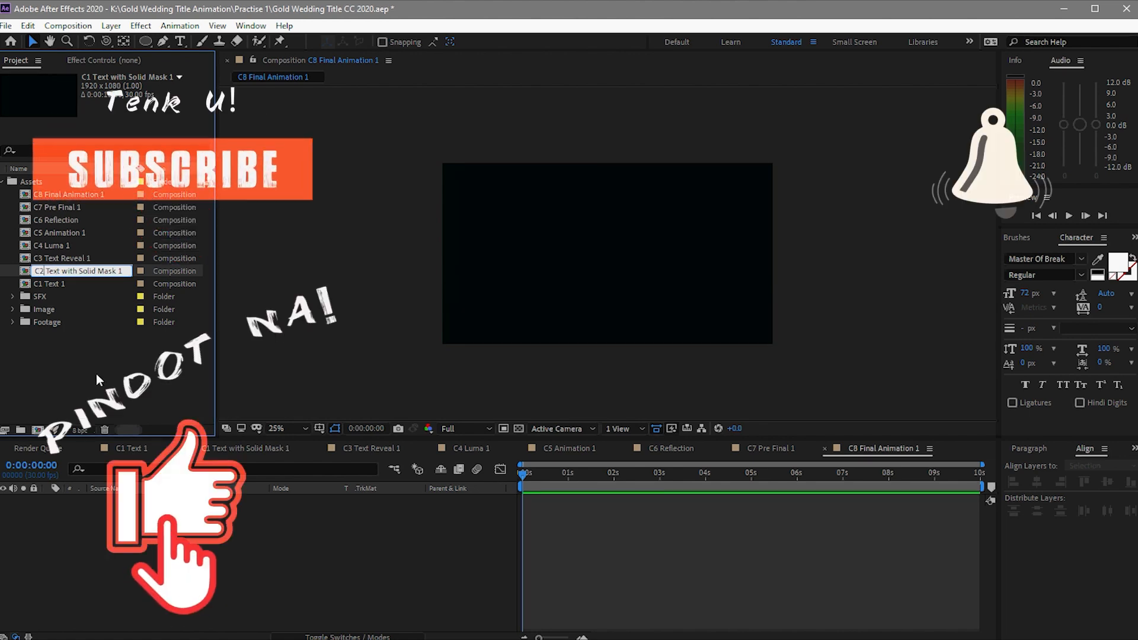
In the C1 Text 1 composition, add a text layer reading "The" in the upper part of the frame.
click(126, 449)
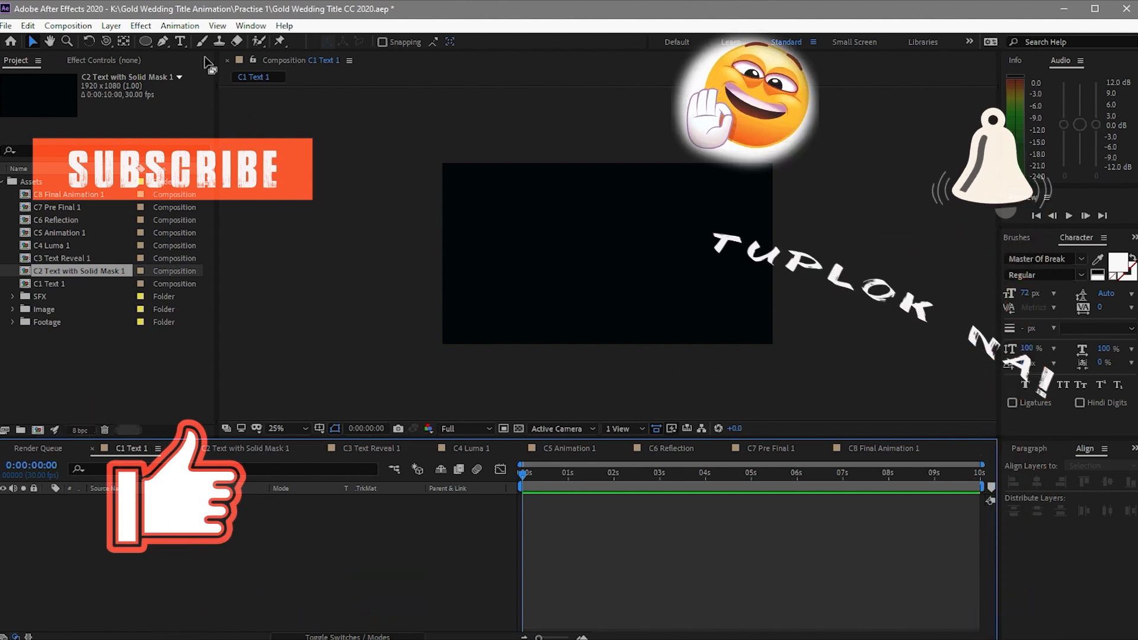
click(181, 42)
click(550, 211)
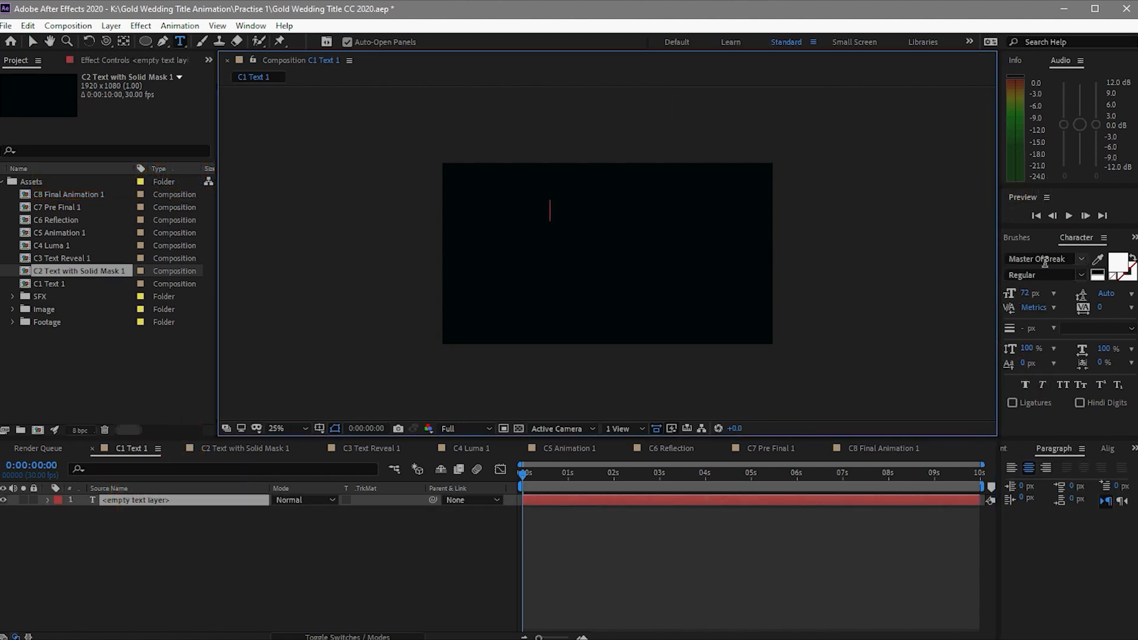
text(The)
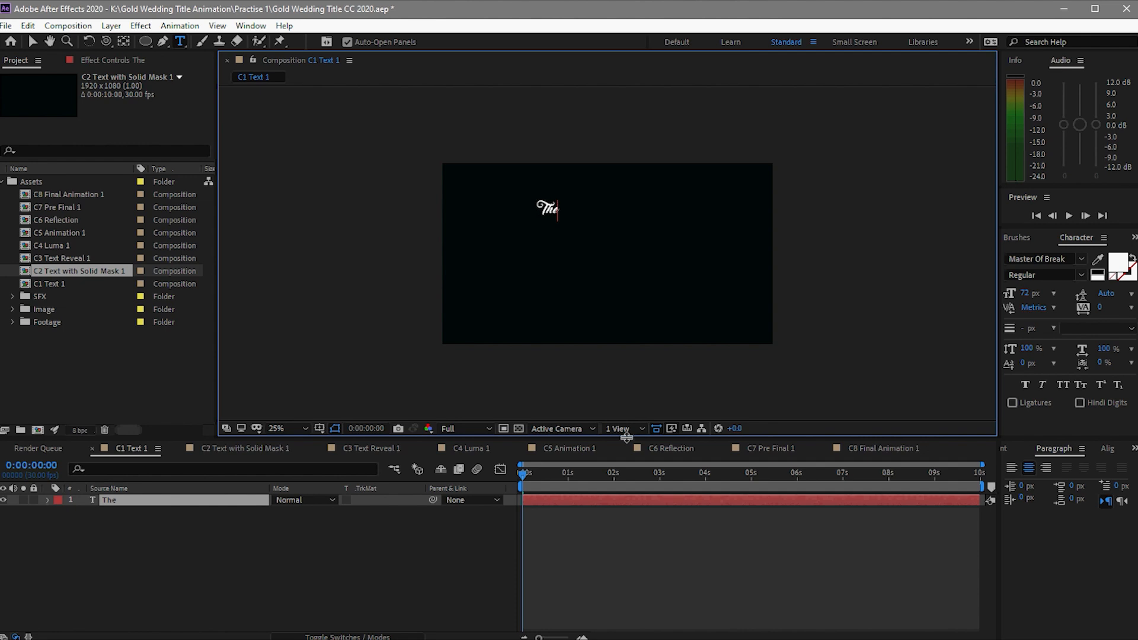
click(32, 41)
Add a separate text layer reading "Wedding" below "The".
click(181, 42)
click(529, 270)
text(Wedding)
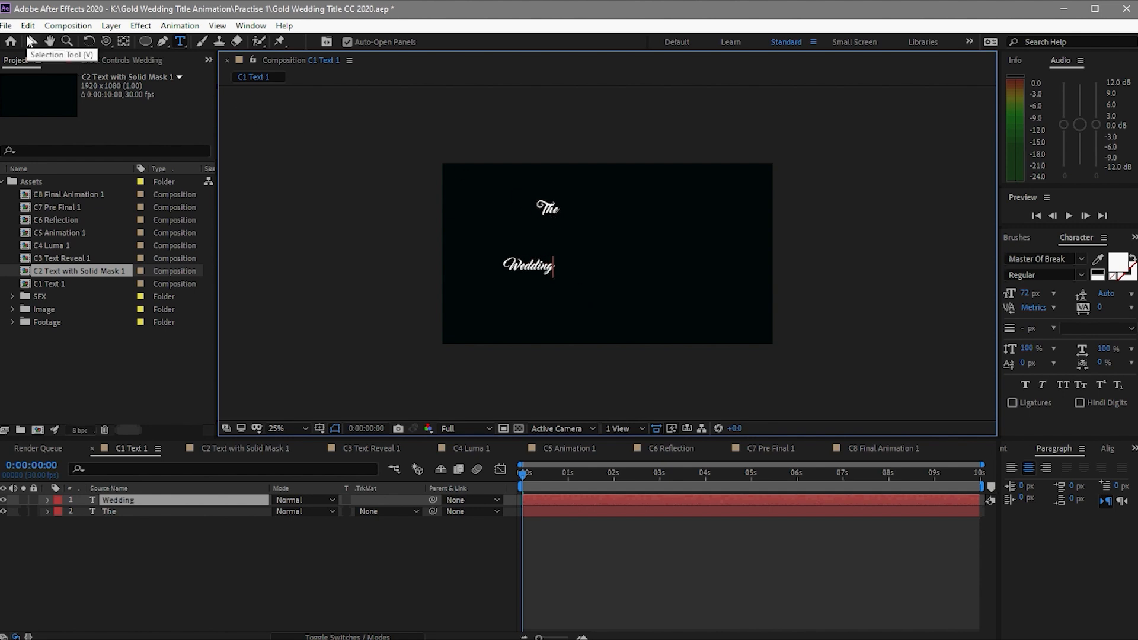
click(31, 40)
Add a third text layer with the date "10-18-21" near the lower edge of the frame.
click(599, 315)
text(1)
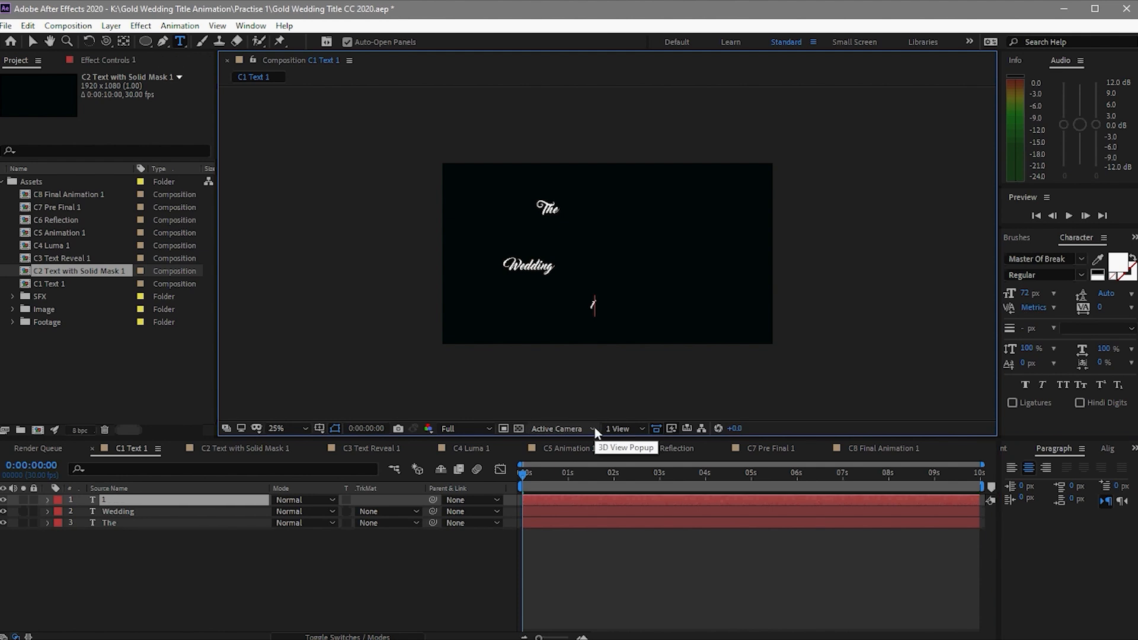
text(0-18-21)
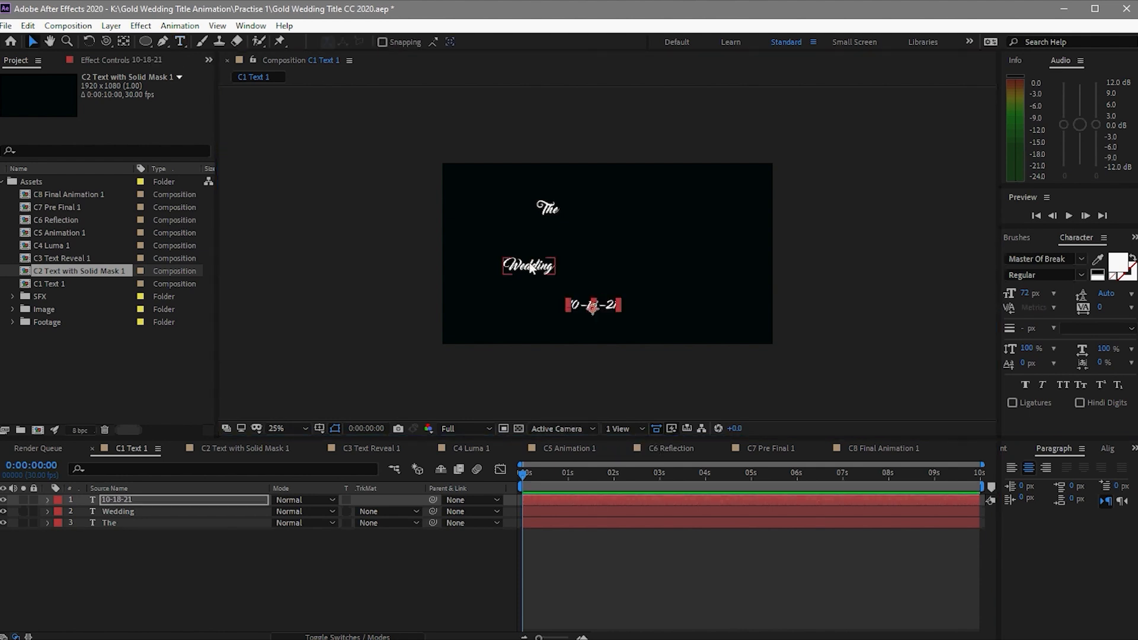
Set the font size of the "Wedding" text to 150 px.
click(532, 268)
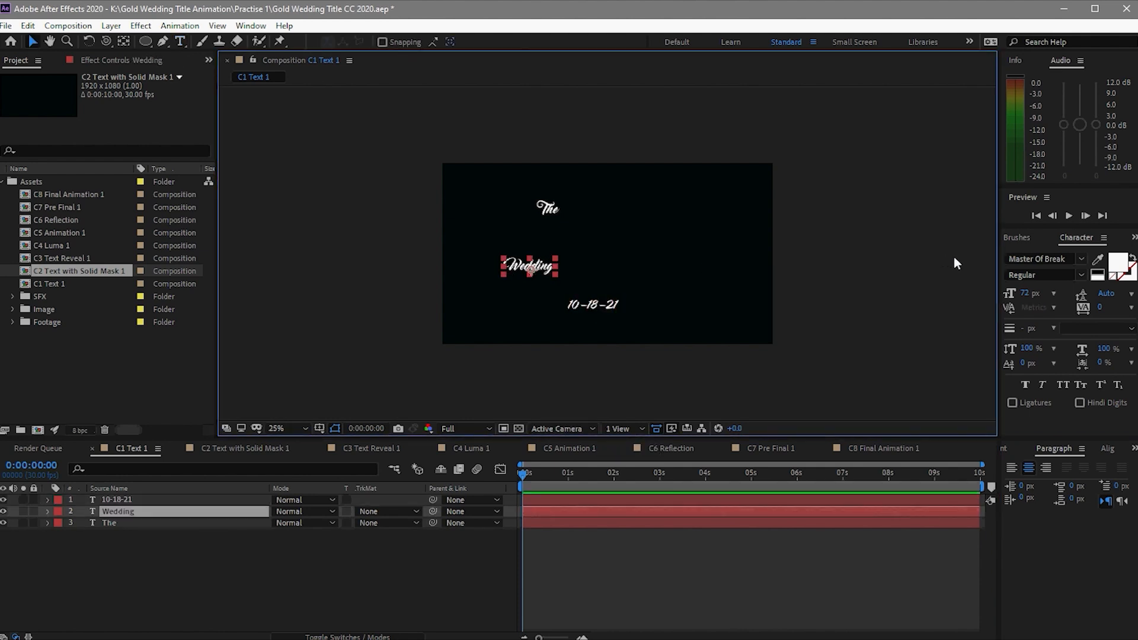
drag(1025, 293, 1071, 293)
click(777, 365)
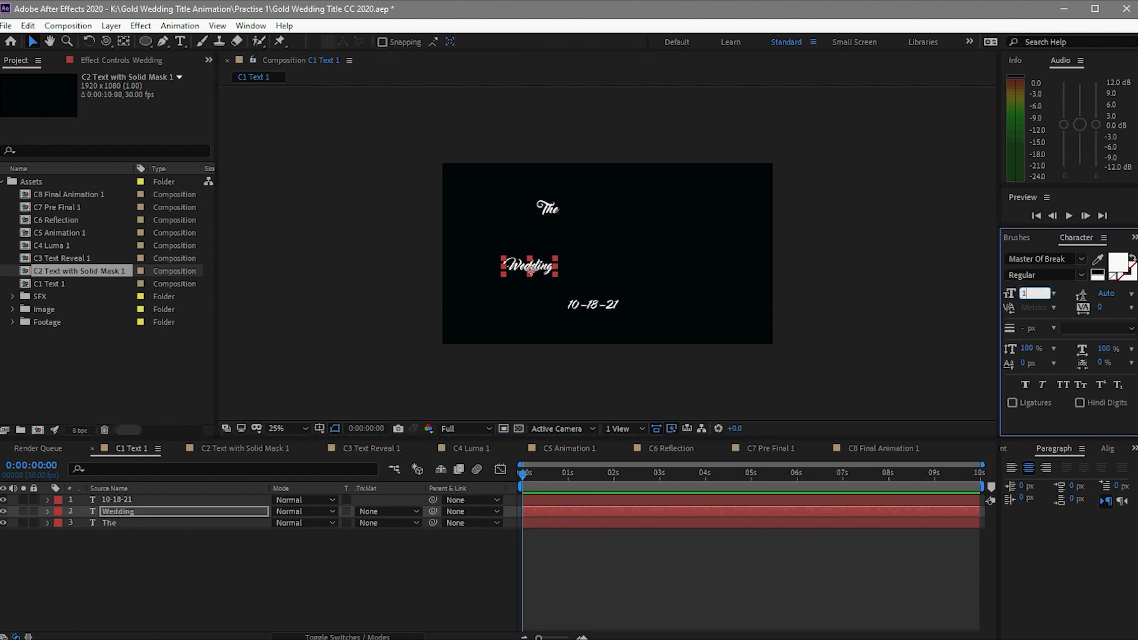
click(566, 279)
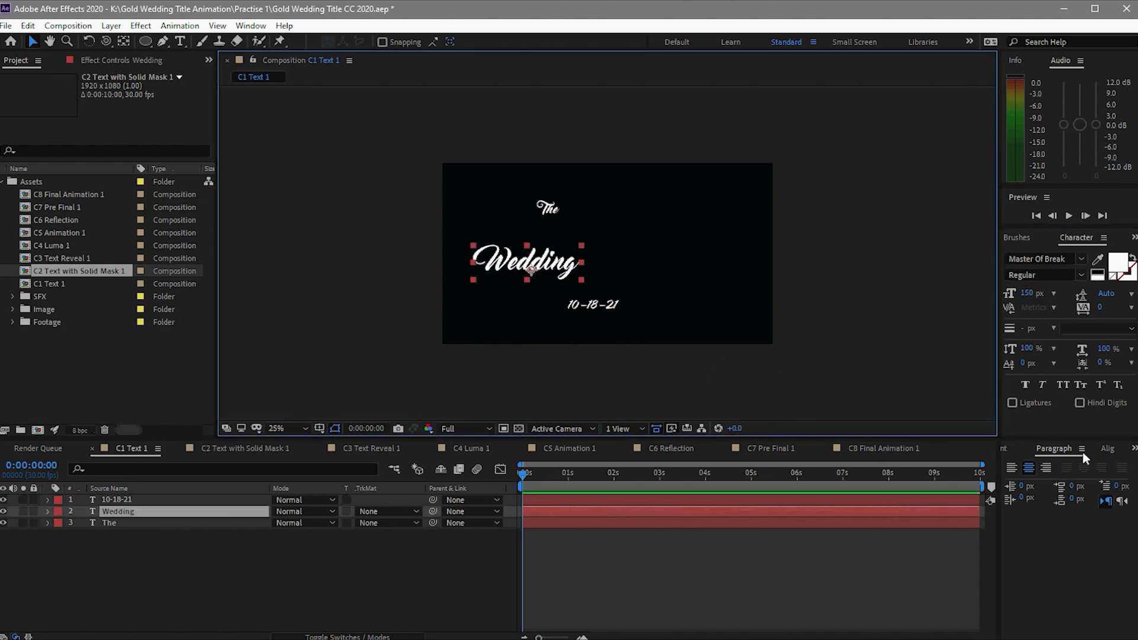
Centre the "Wedding" text horizontally and vertically in the composition.
click(1093, 453)
click(1036, 482)
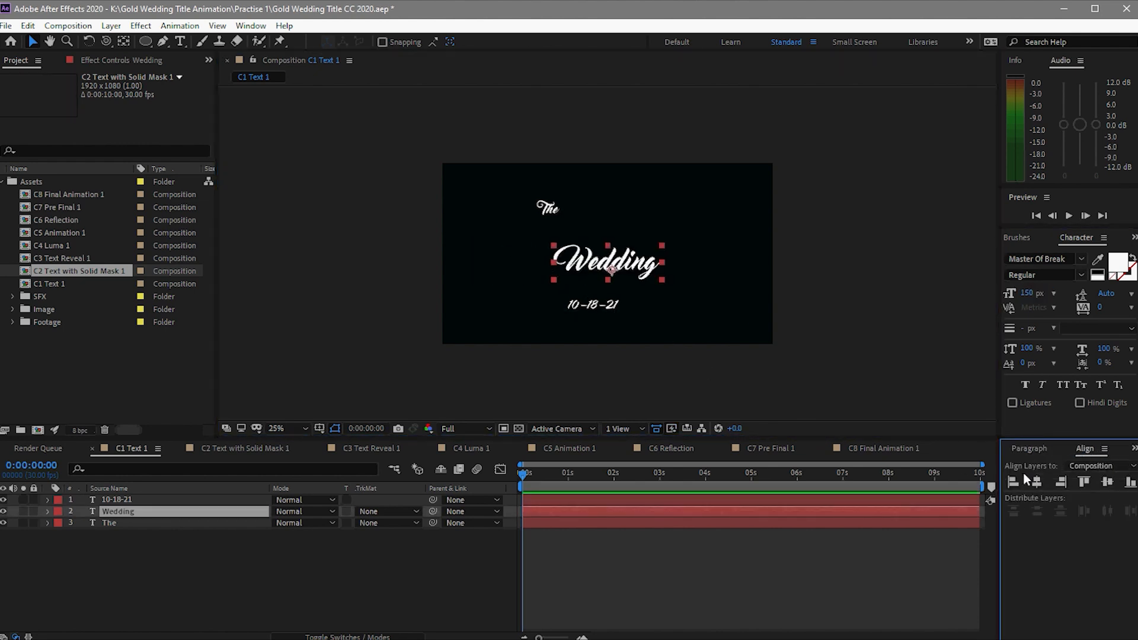
click(1107, 482)
Centre the "The" text horizontally in the composition and move it down to sit just above "Wedding".
click(550, 215)
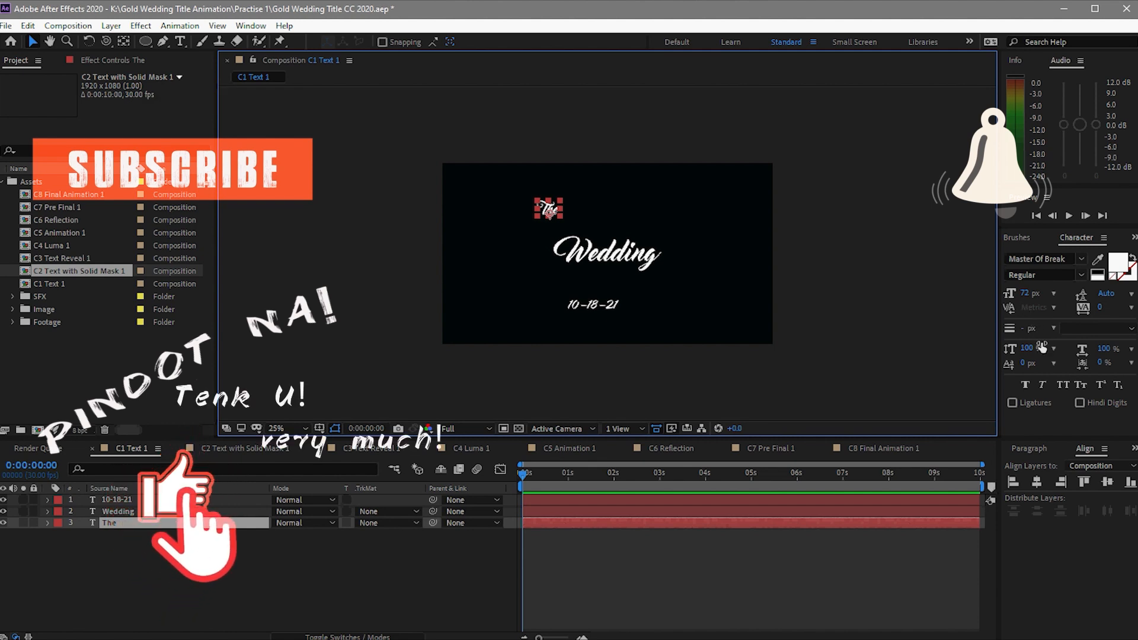
click(1037, 483)
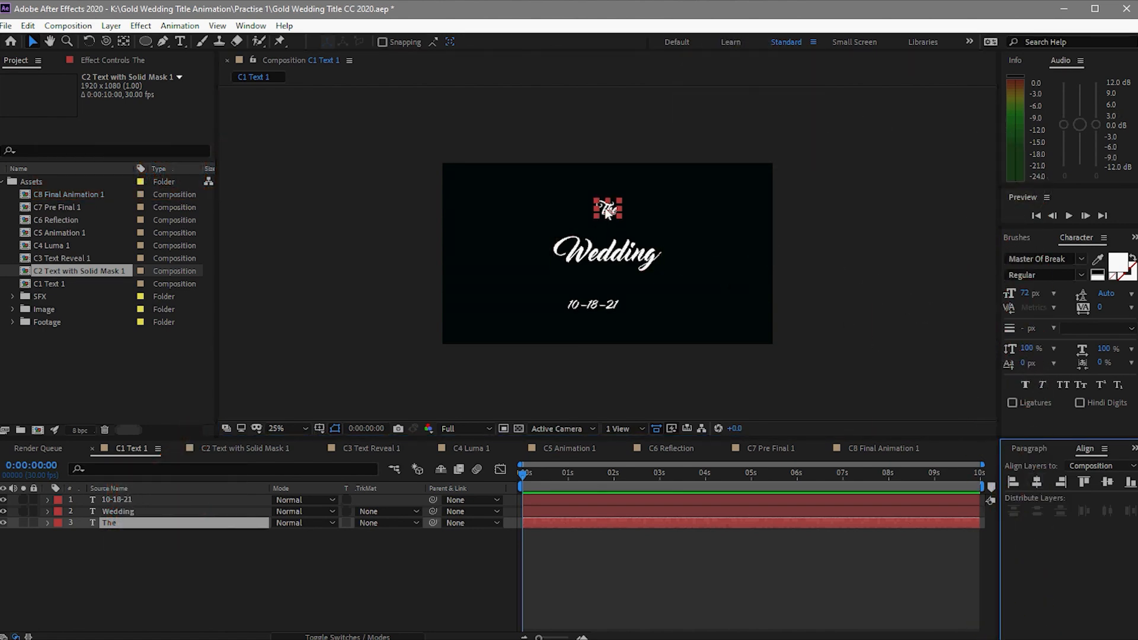
drag(608, 215, 610, 228)
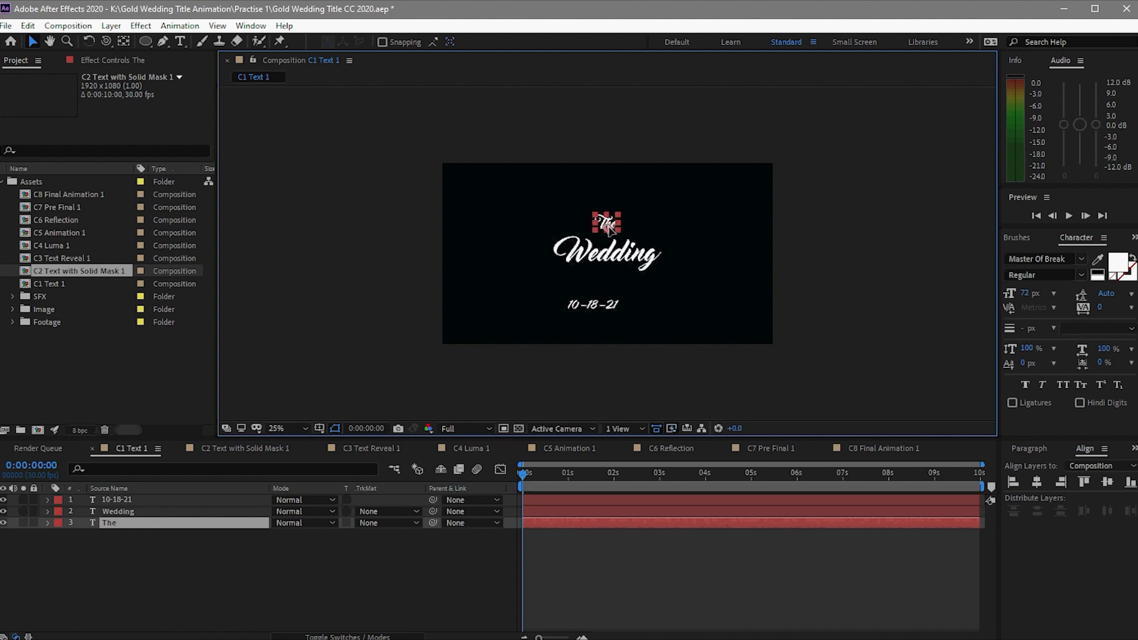
Centre the "10-18-21" date text horizontally and move it up to sit directly beneath "Wedding".
click(600, 305)
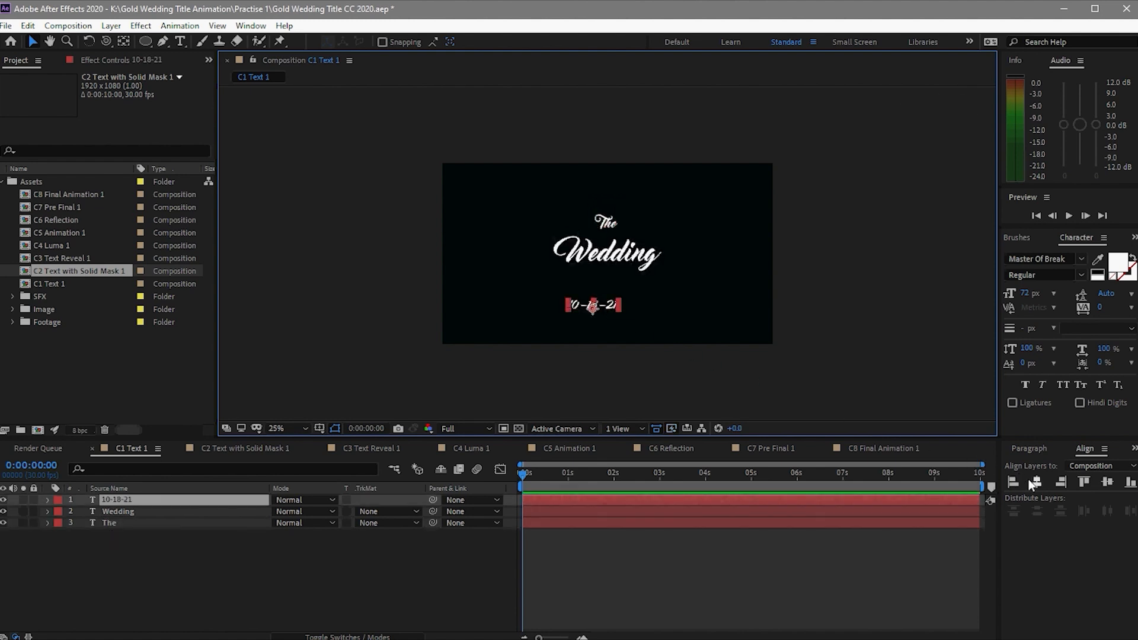
click(1031, 482)
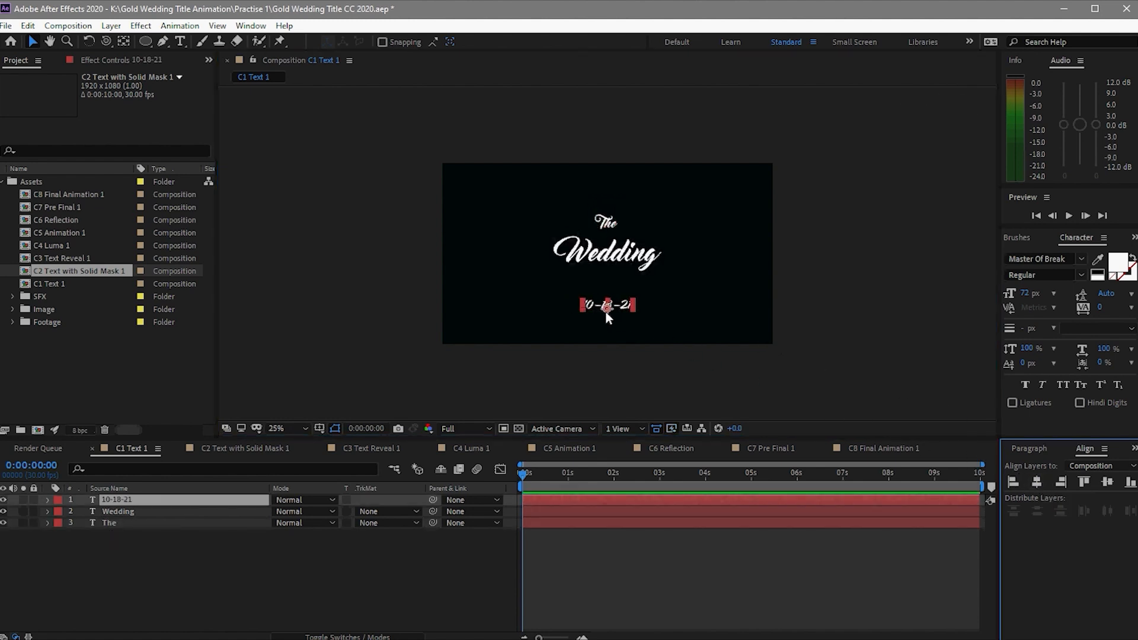
drag(606, 309, 591, 271)
click(628, 289)
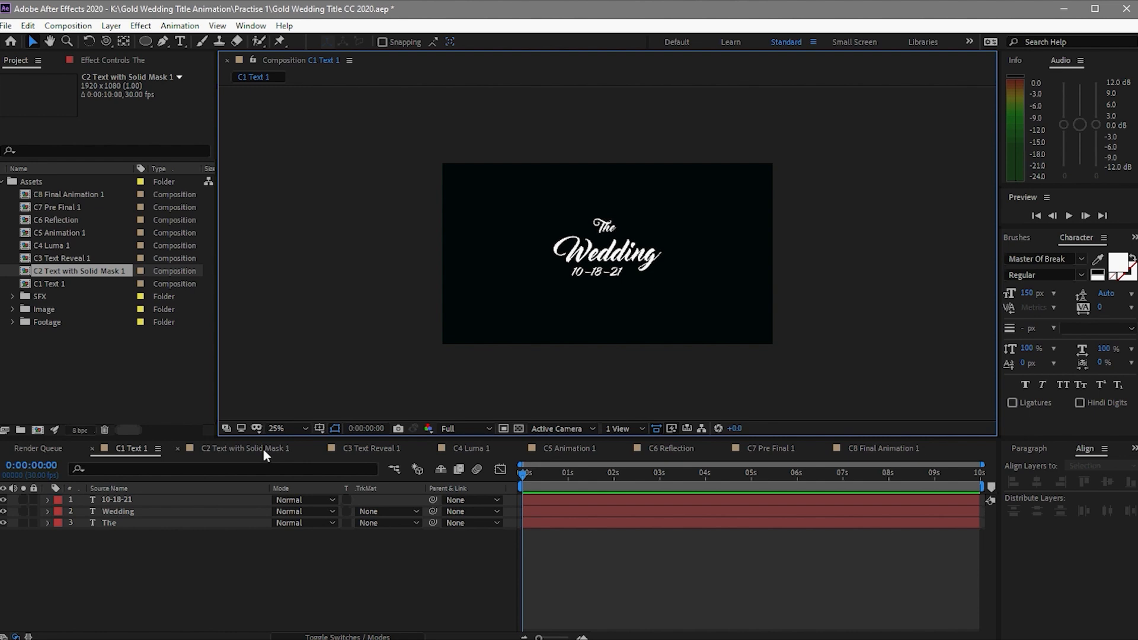
Place C1 Text 1 in the C2 Text with Solid Mask 1 composition and add a 1920 x 1080 near-black solid (#050505) above it.
click(262, 448)
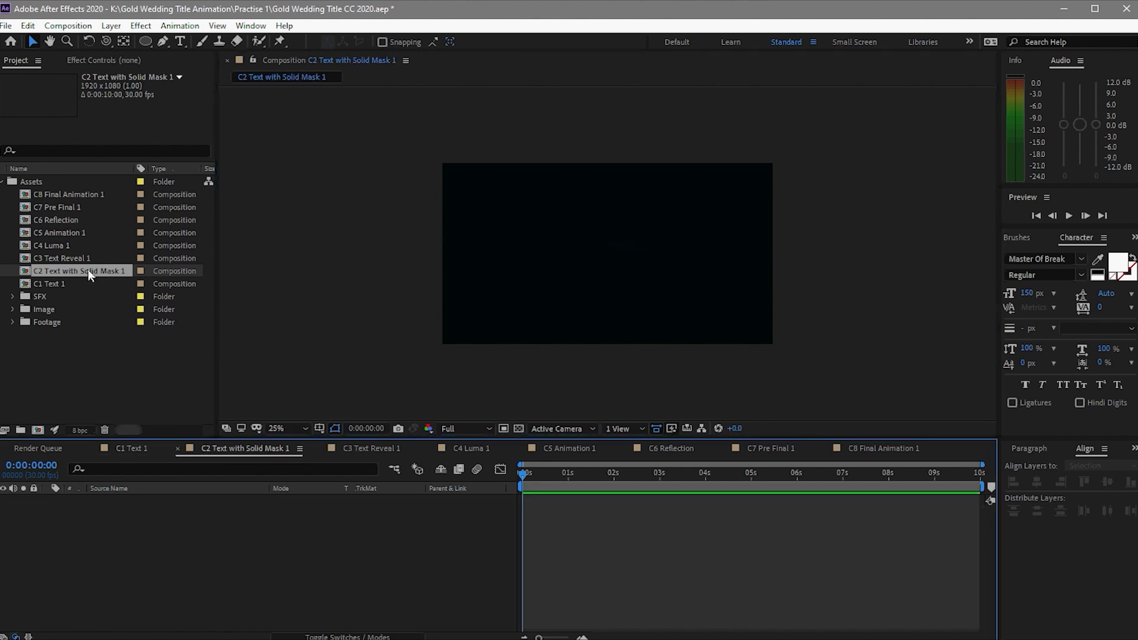
drag(81, 284, 164, 524)
right_click(355, 350)
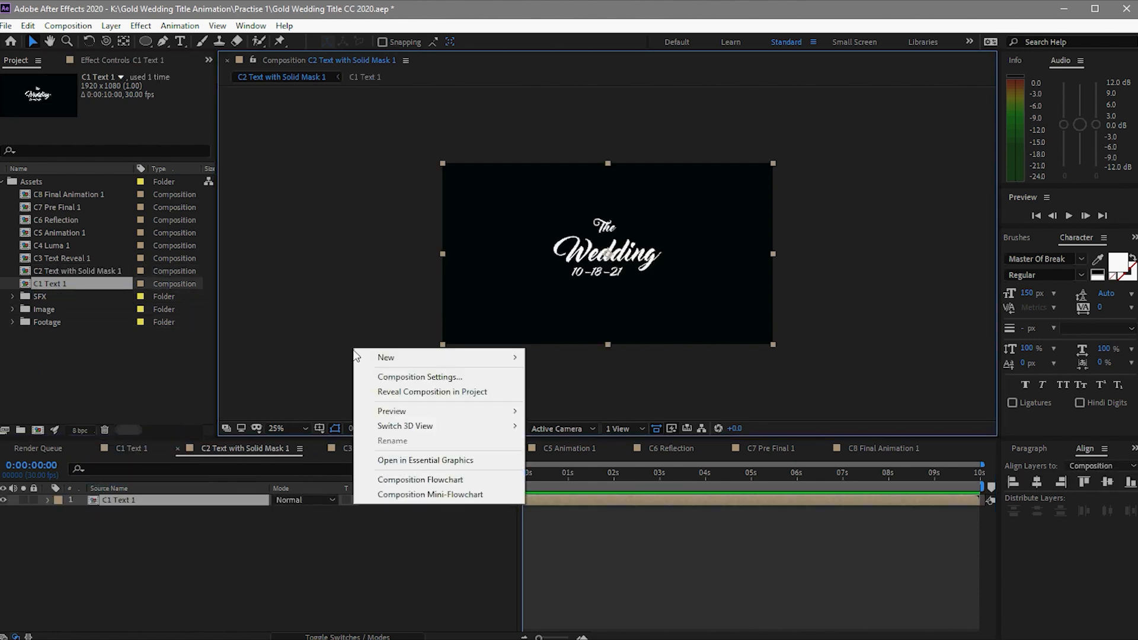
mouse_move(501, 357)
click(551, 389)
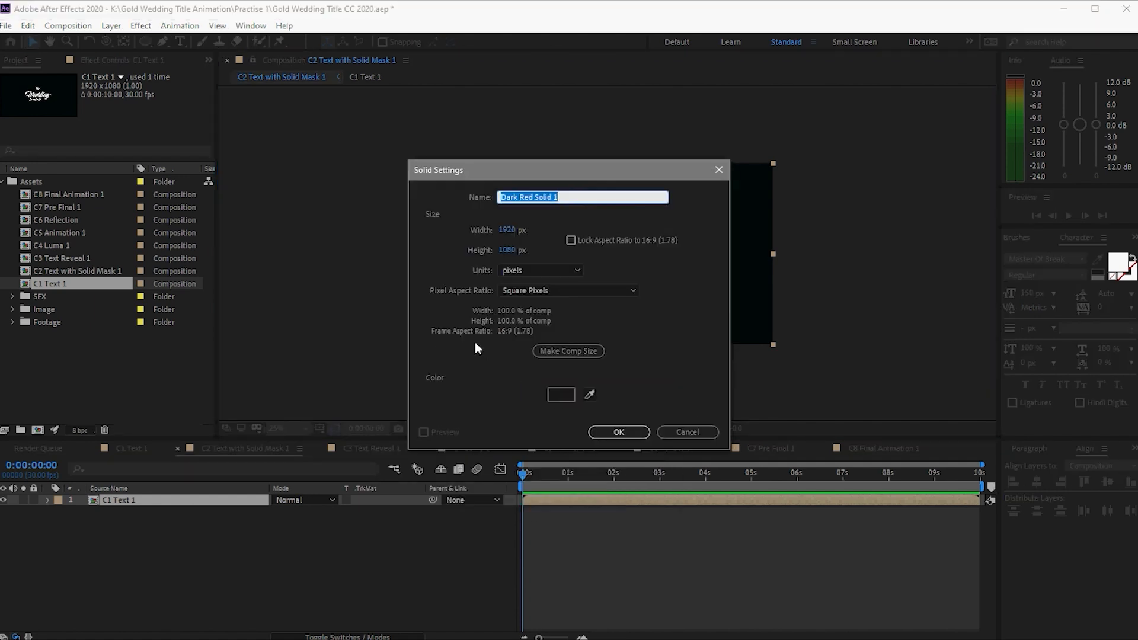
click(560, 394)
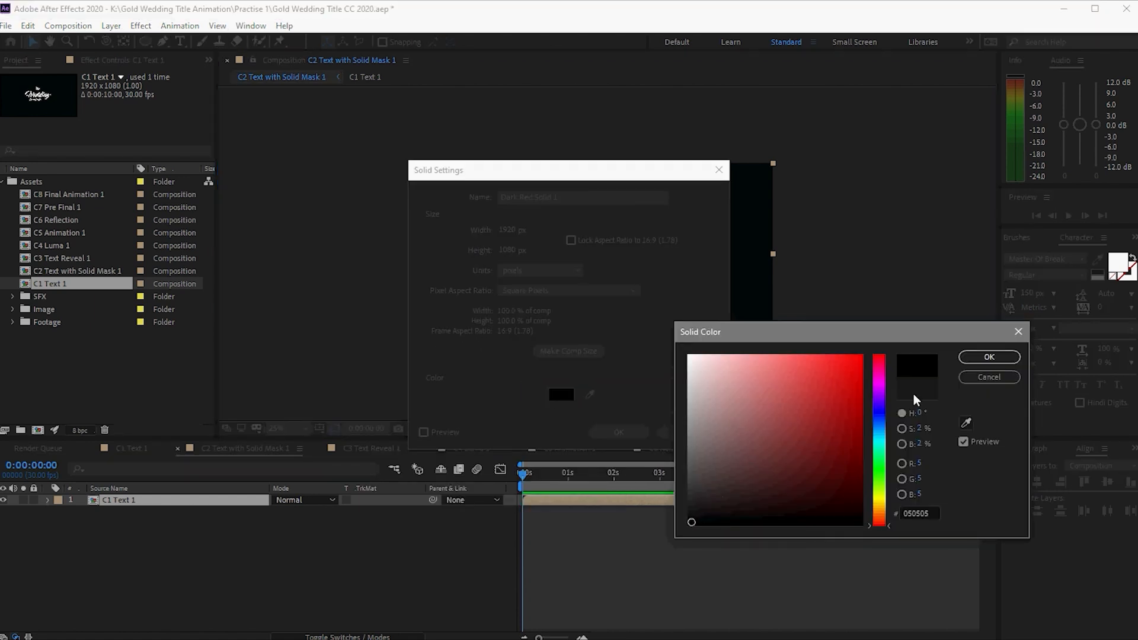
click(986, 357)
click(619, 432)
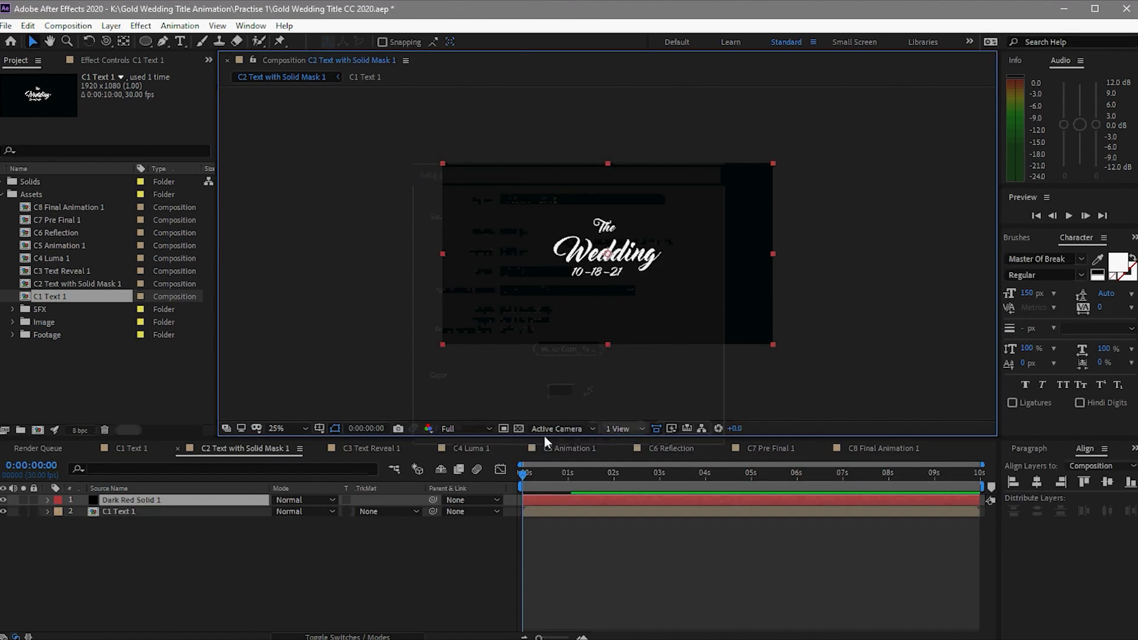
Draw six elliptical masks on the solid, three above and three below the title, leaving the text uncovered.
click(147, 44)
drag(481, 185, 541, 238)
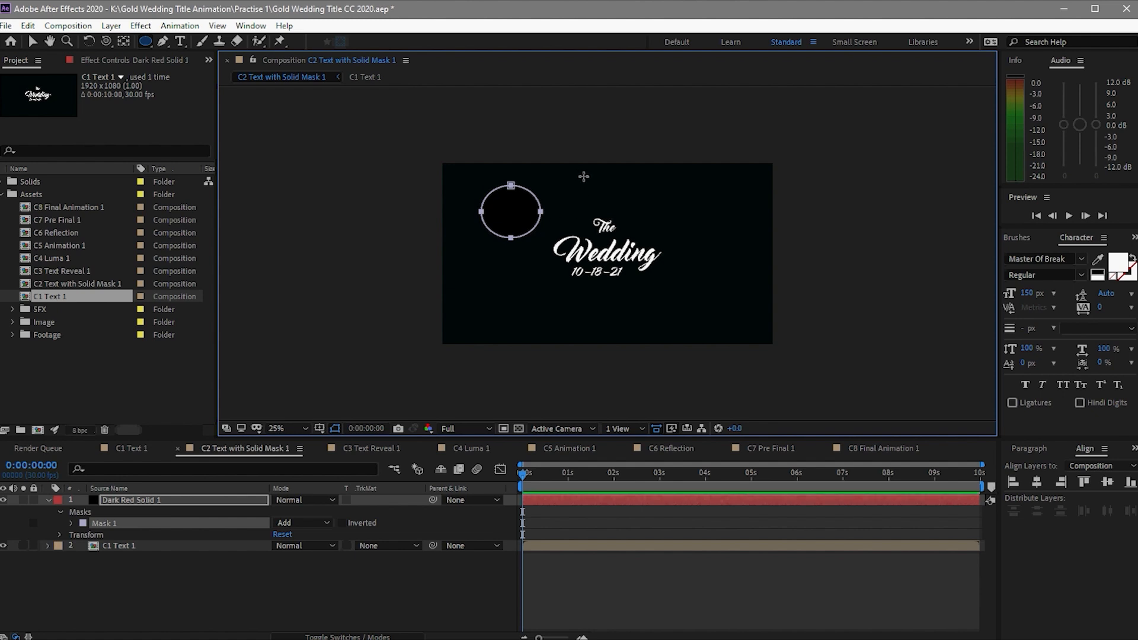
drag(579, 170, 744, 323)
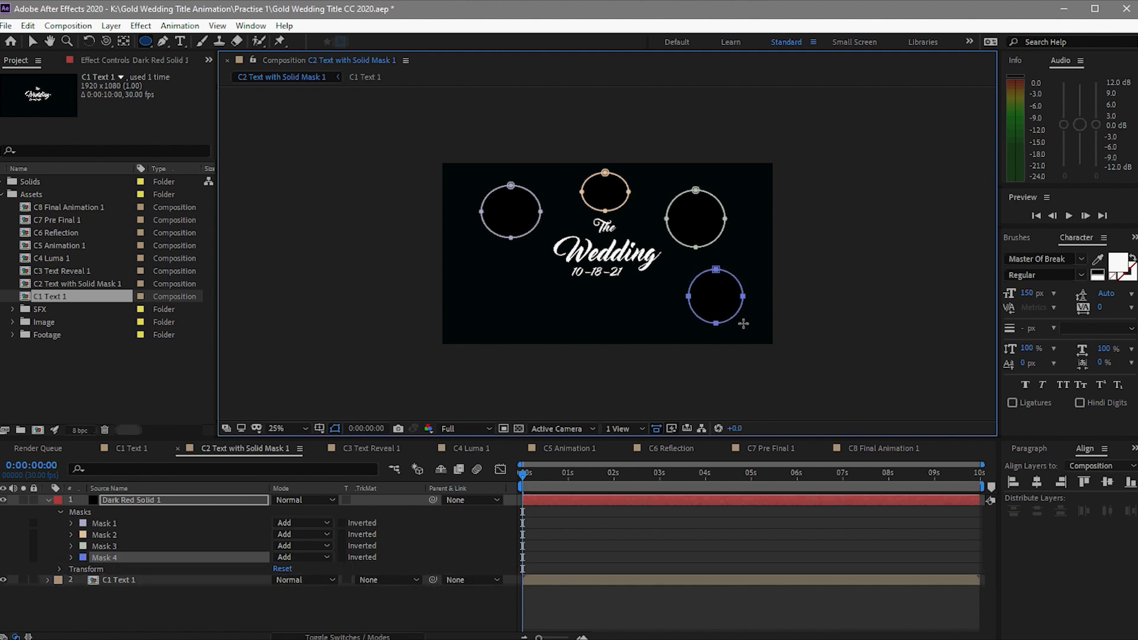
mouse_move(490, 275)
mouse_down()
mouse_move(561, 319)
mouse_move(564, 342)
mouse_move(561, 332)
mouse_up()
drag(616, 303, 659, 338)
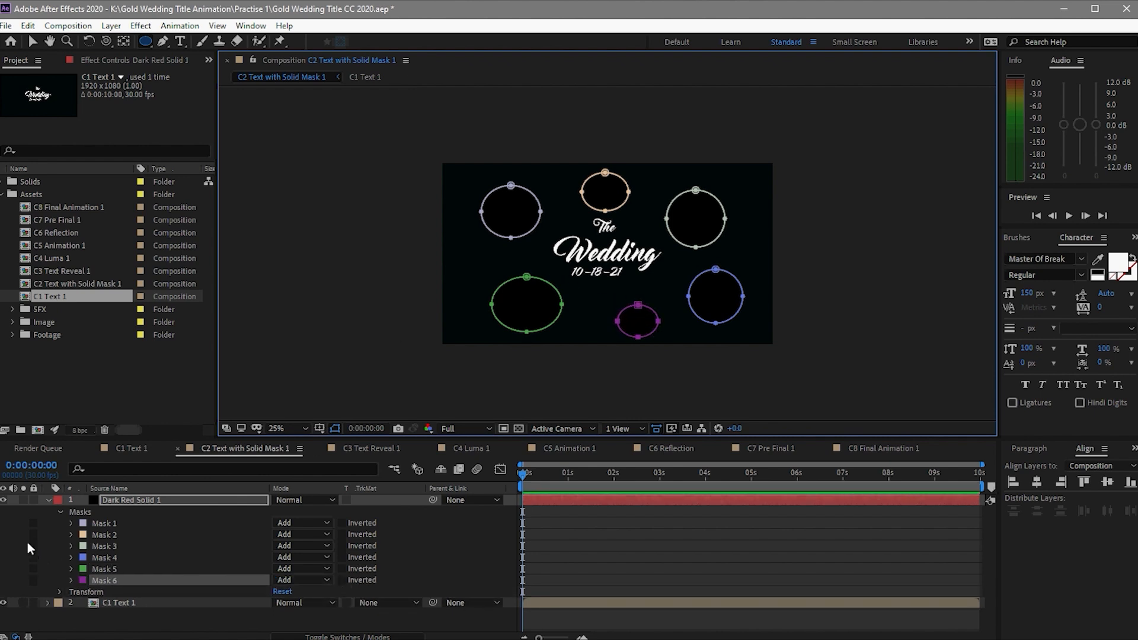
Animate Mask Expansion on all six masks from 0 pixels at 0 seconds to 303 pixels at 4 seconds.
drag(5, 519, 145, 578)
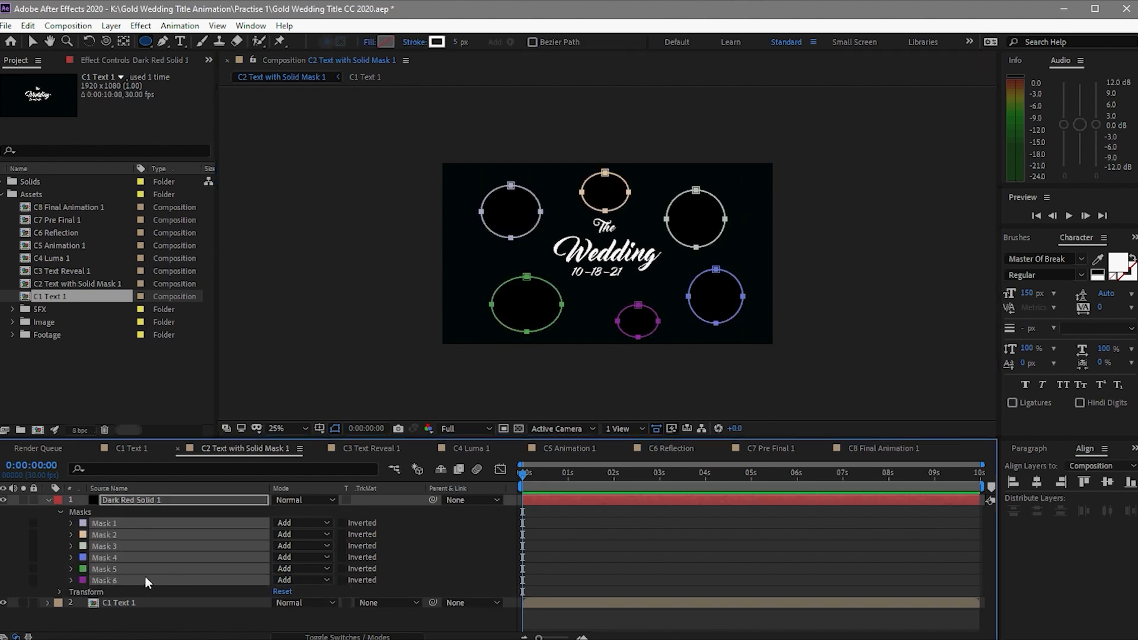
click(71, 525)
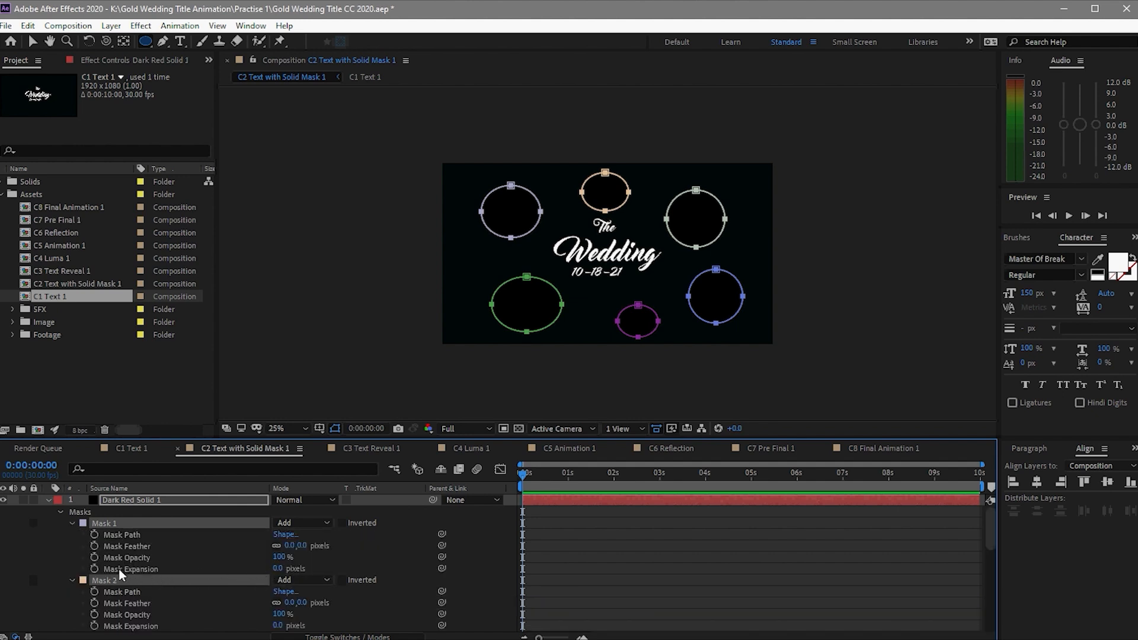
click(94, 569)
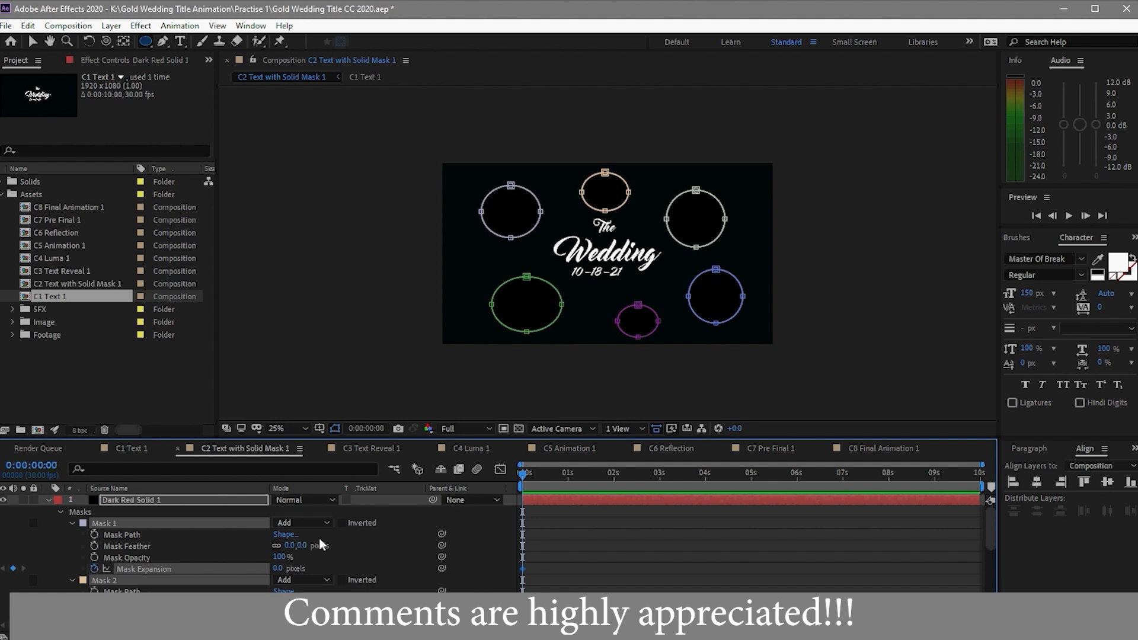
drag(525, 482, 706, 519)
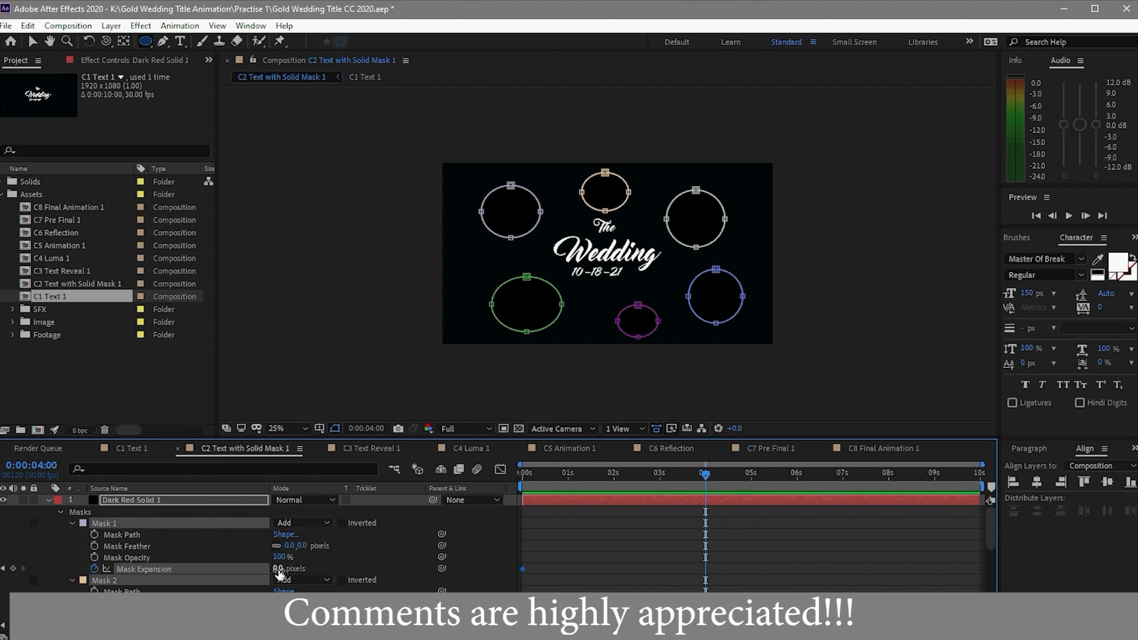
drag(279, 572, 492, 568)
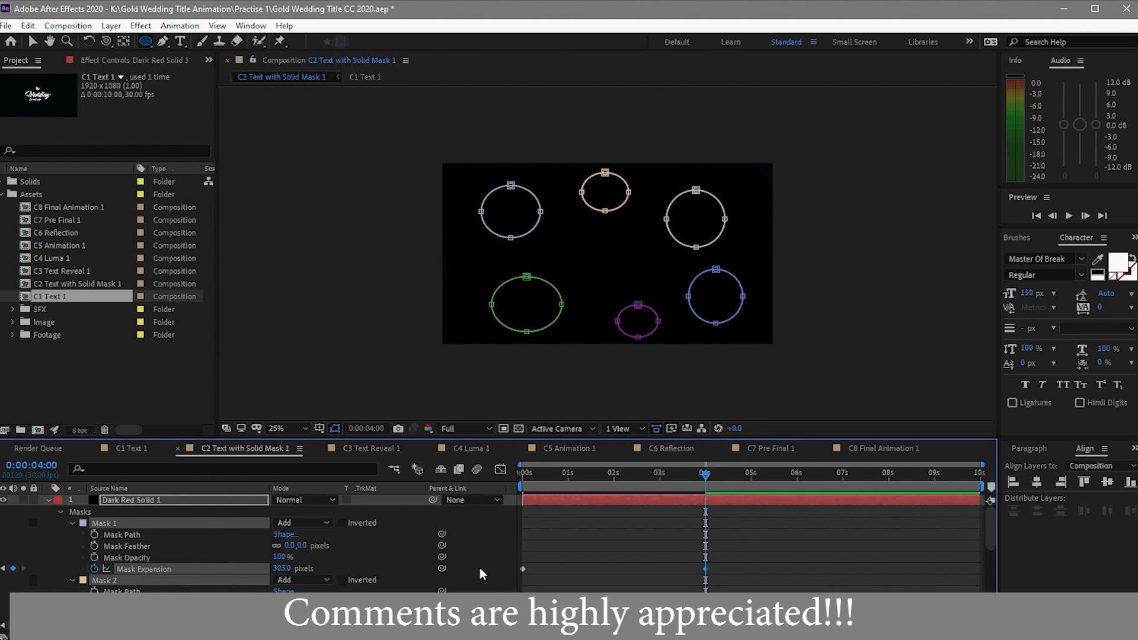
Try to apply a track matte from the masked solid to the C1 Text 1 layer.
click(60, 512)
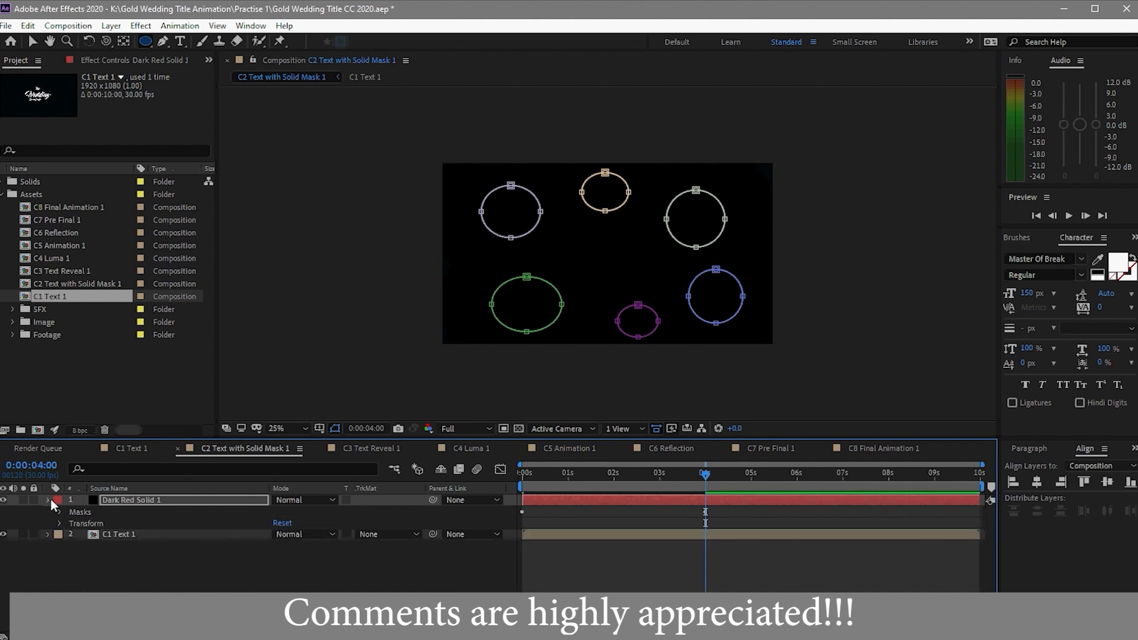
click(47, 498)
click(388, 511)
click(415, 542)
key(ctrl+z)
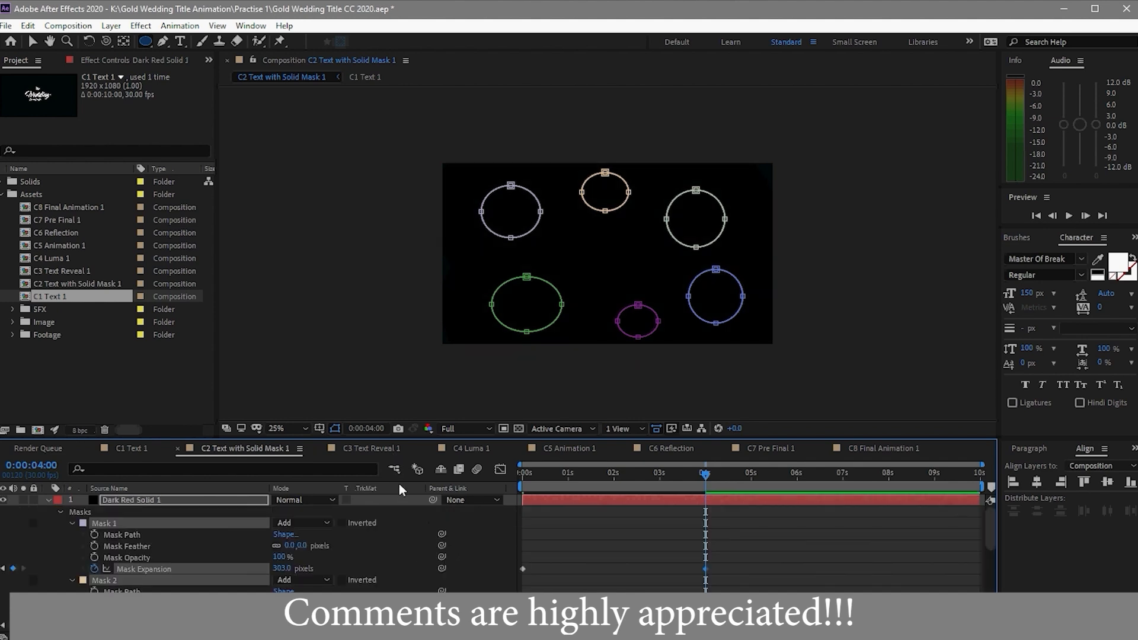
Place C2 Text with Solid Mask 1 in the C3 Text Reveal 1 composition and add a full-frame black solid beneath it.
click(368, 449)
drag(77, 284, 236, 492)
right_click(277, 259)
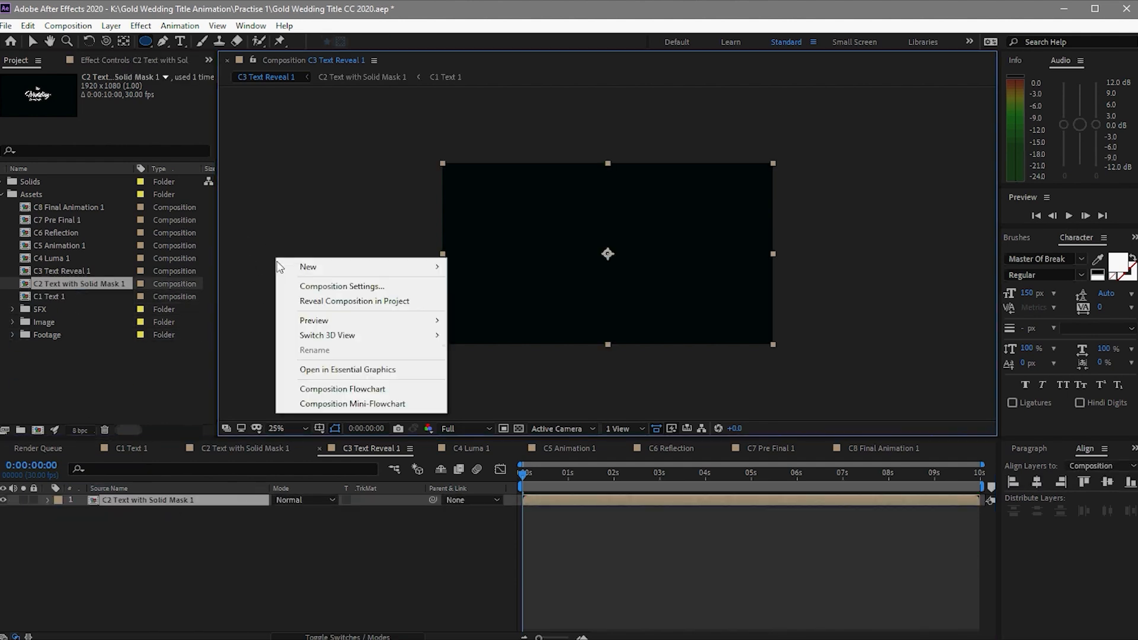
mouse_move(433, 267)
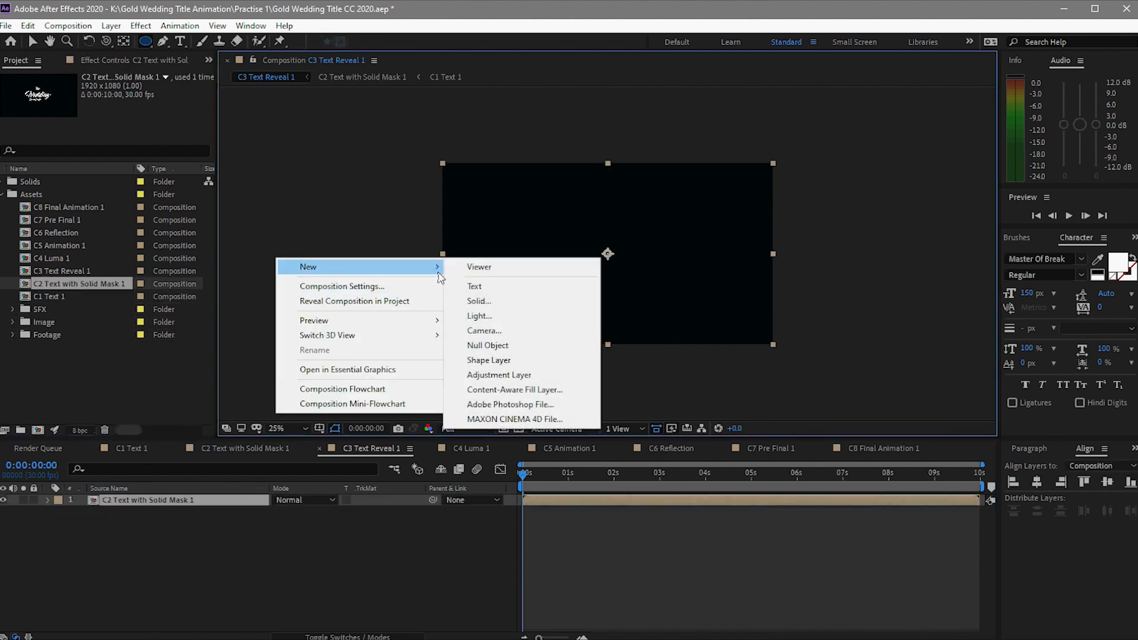
click(471, 301)
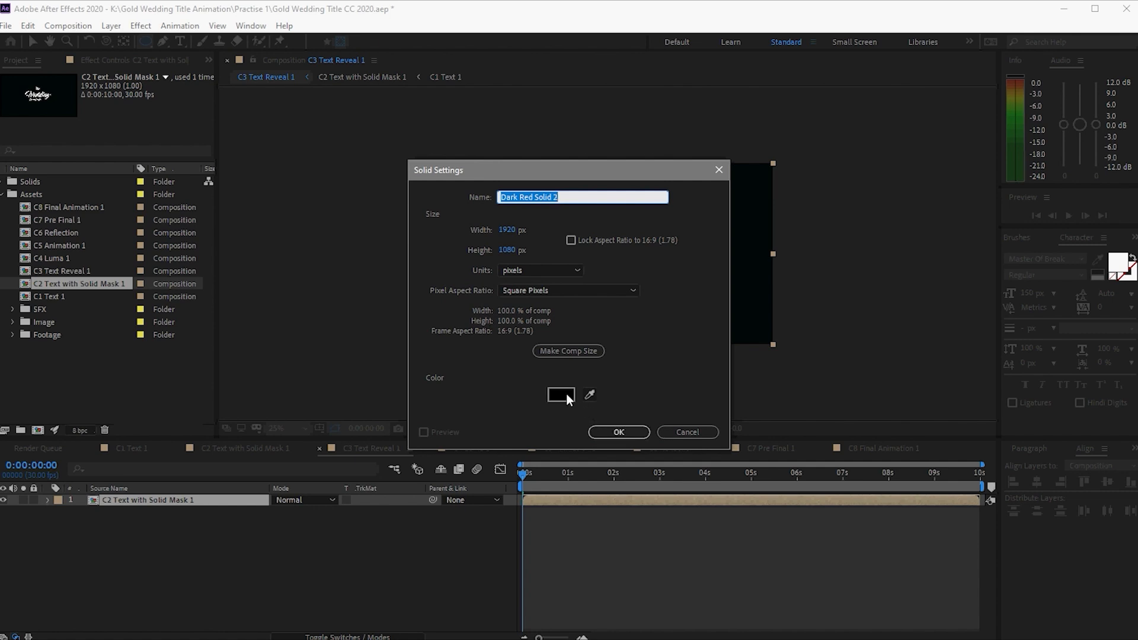
click(617, 431)
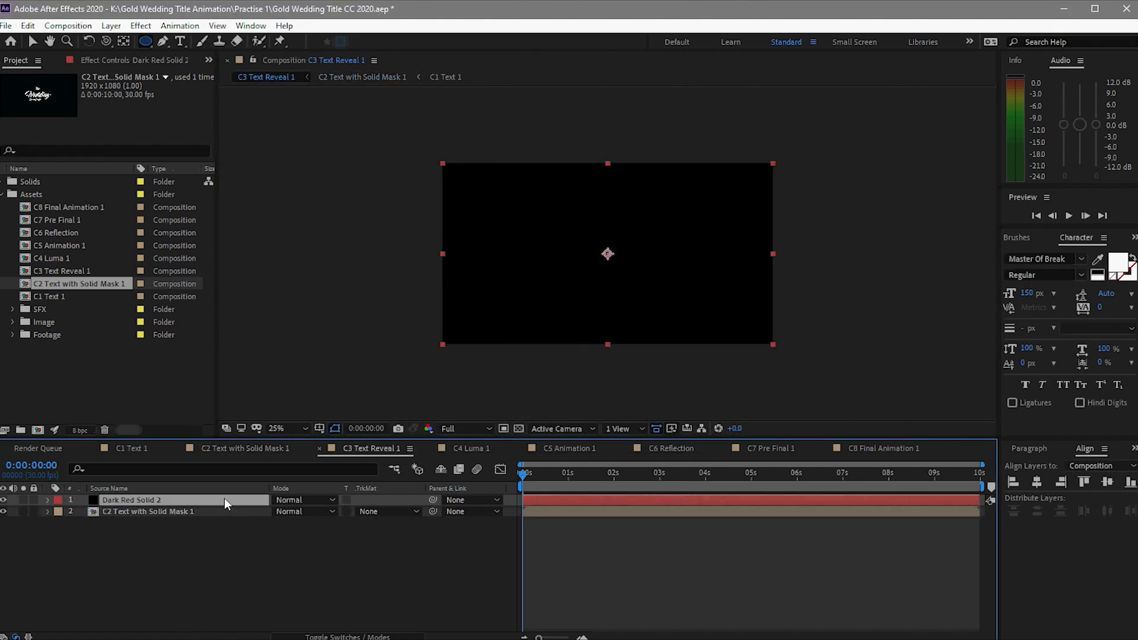
drag(224, 497, 224, 529)
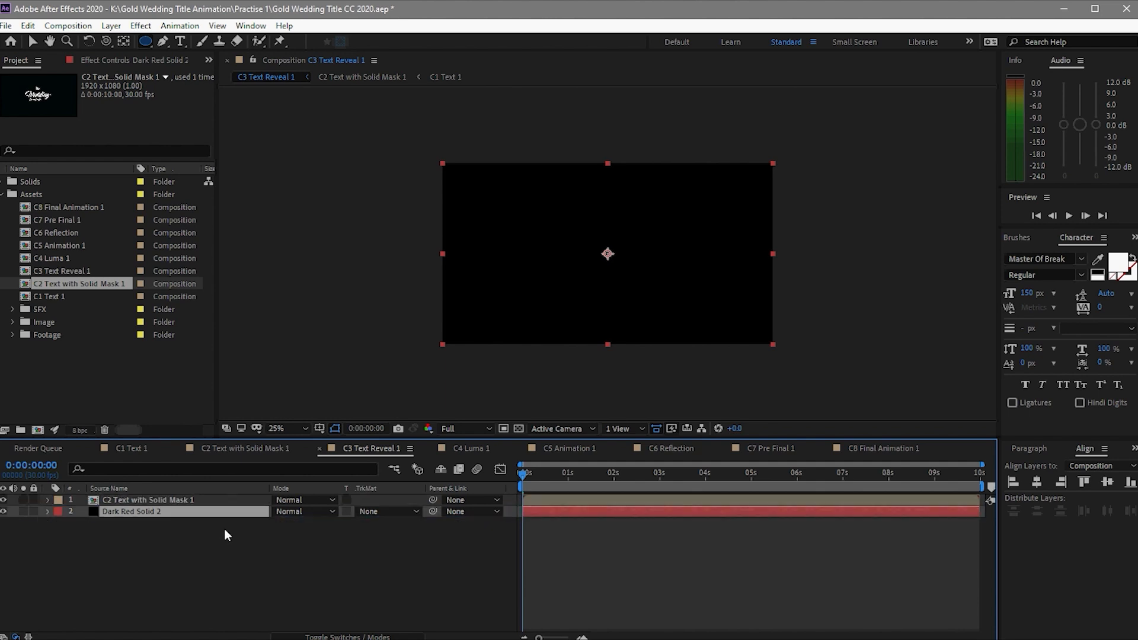
Apply the Tint and Find Edges effects to the C2 Text with Solid Mask 1 layer.
click(210, 498)
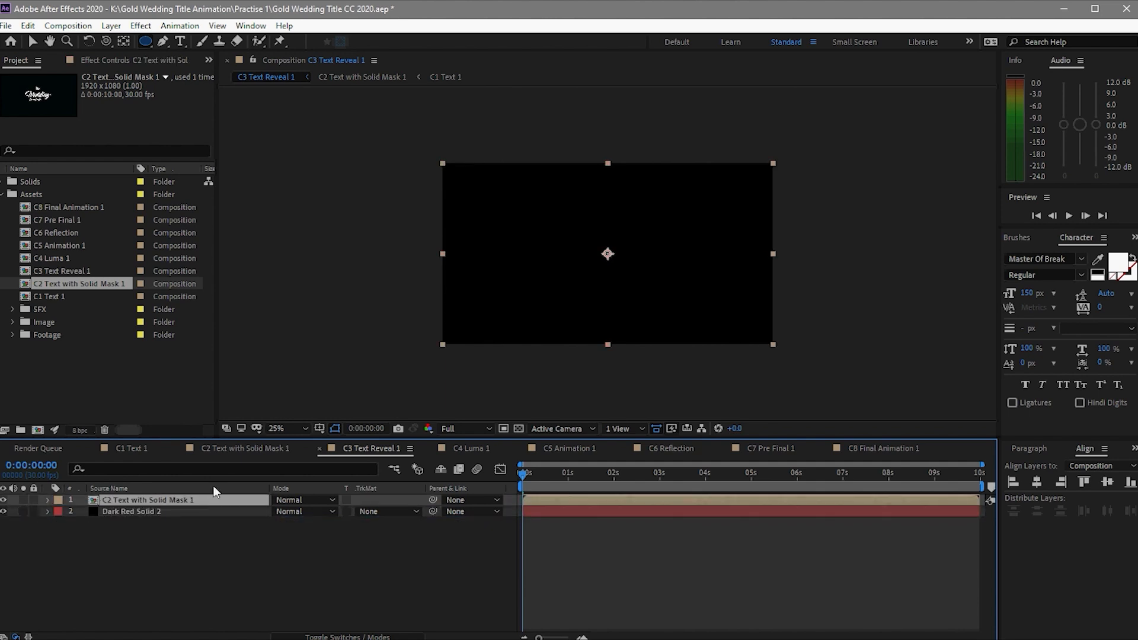
click(103, 58)
key(ctrl+space)
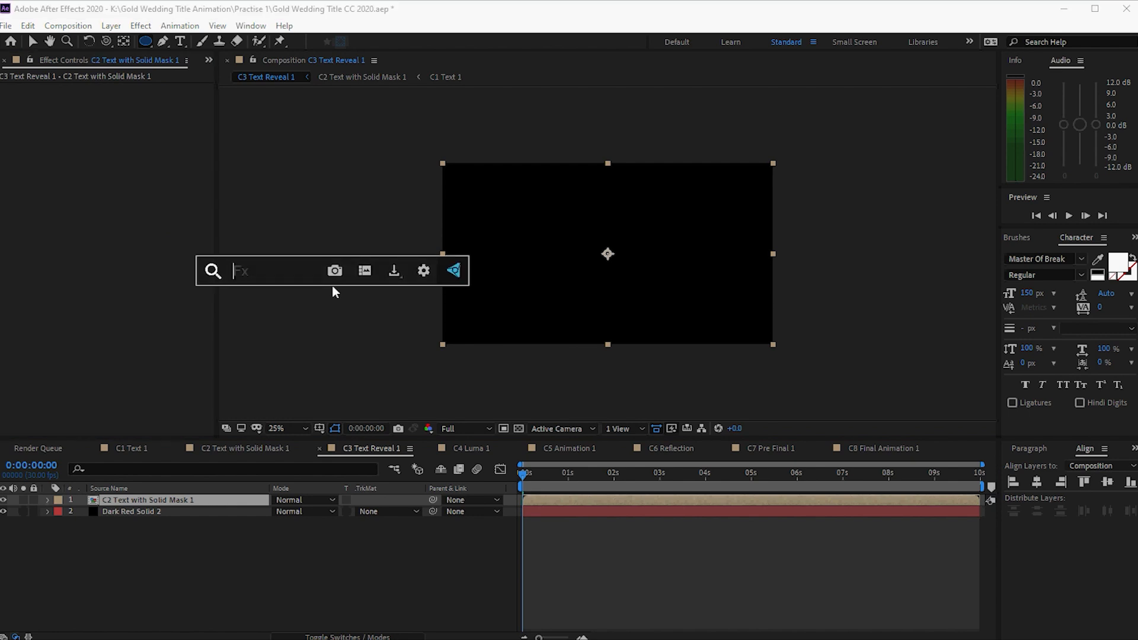
text(tint)
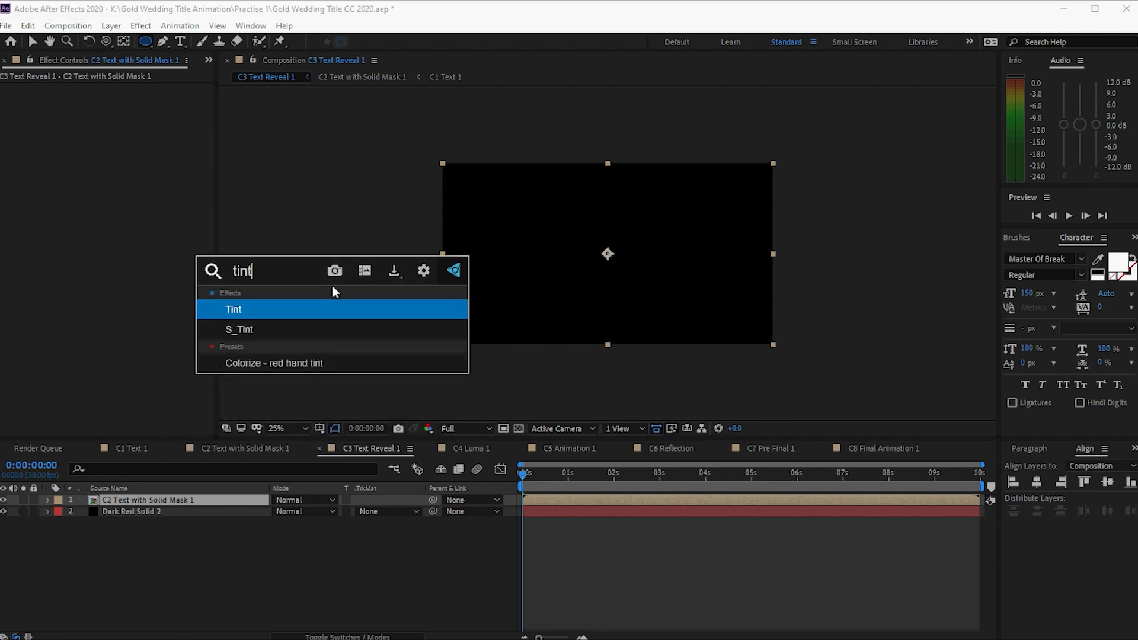
click(342, 303)
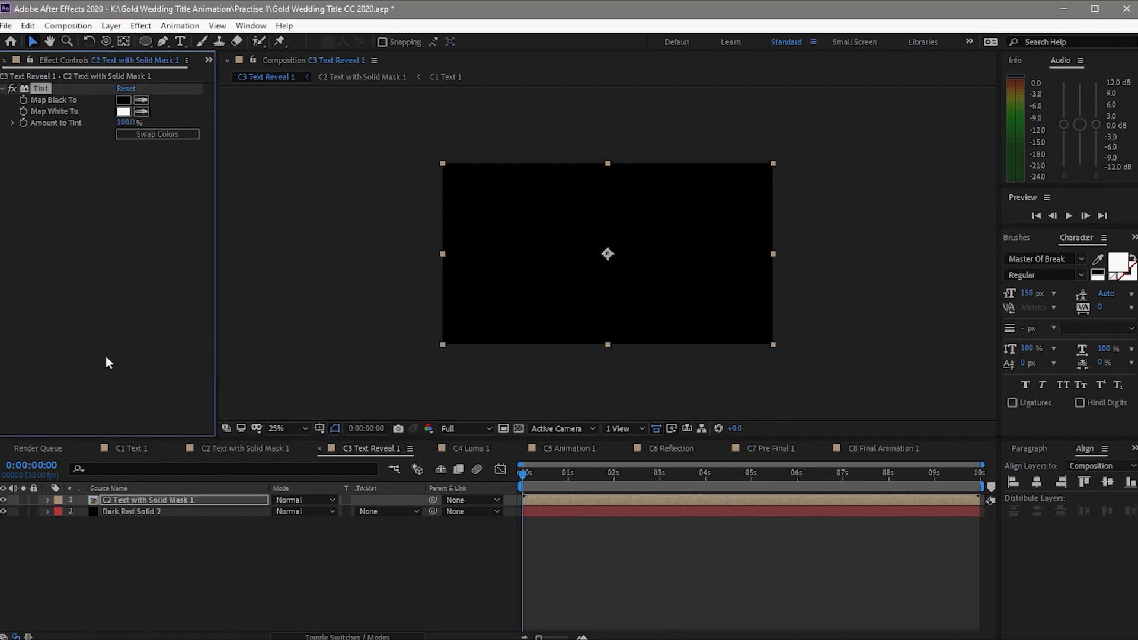
key(ctrl+space)
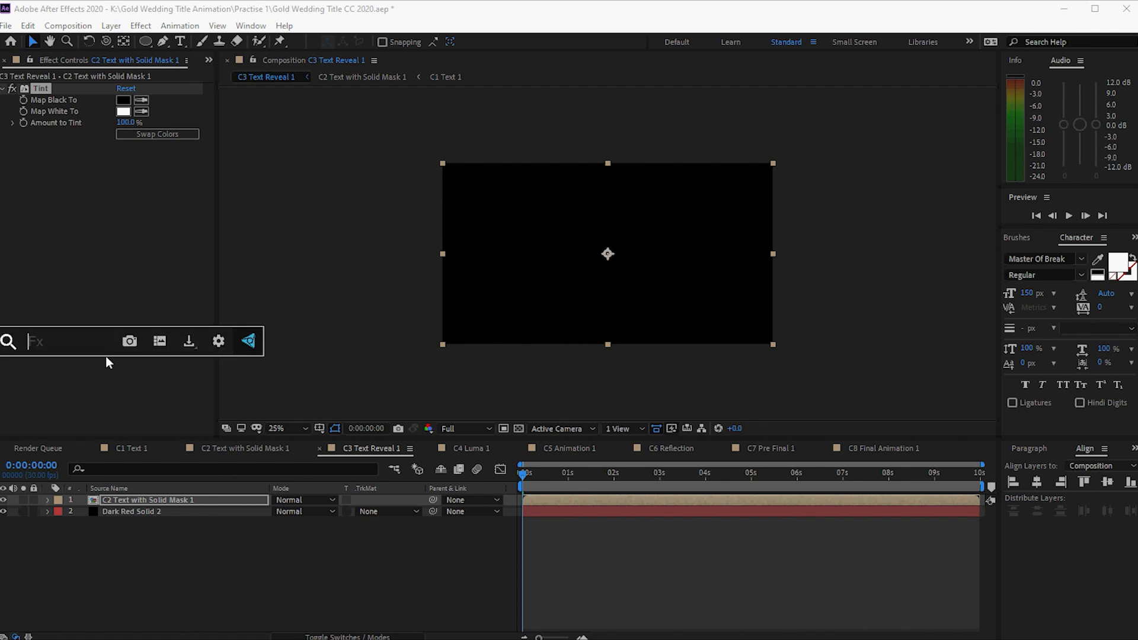
text(find)
click(123, 386)
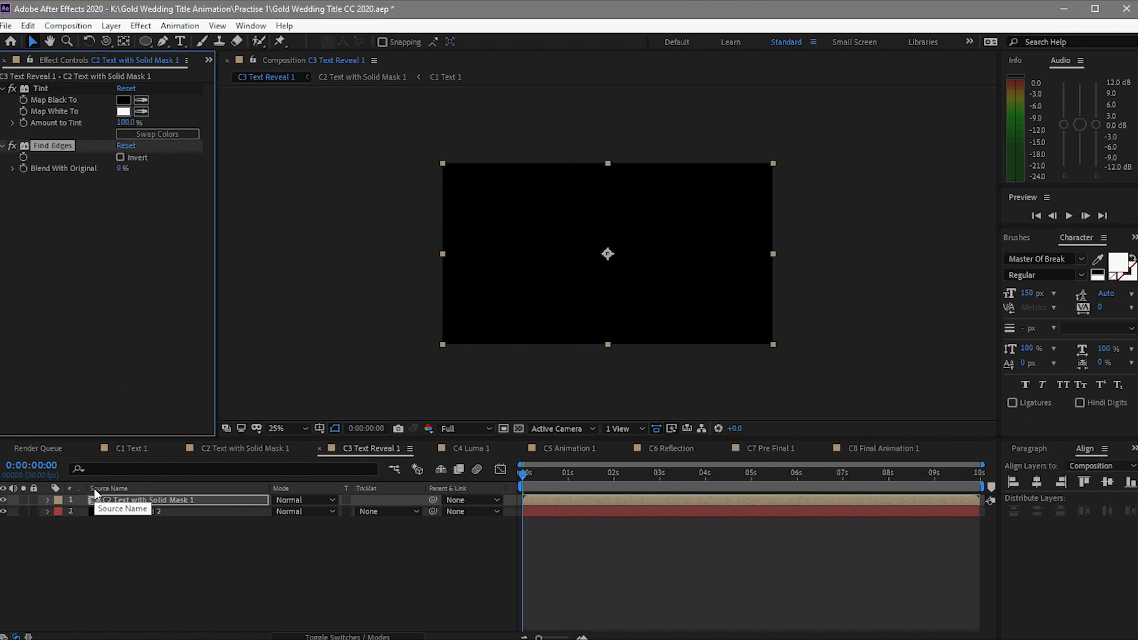
Add a Curves effect to the C2 Text with Solid Mask 1 layer and pull the middle of the RGB curve slightly down.
key(ctrl+space)
text(curves)
click(117, 508)
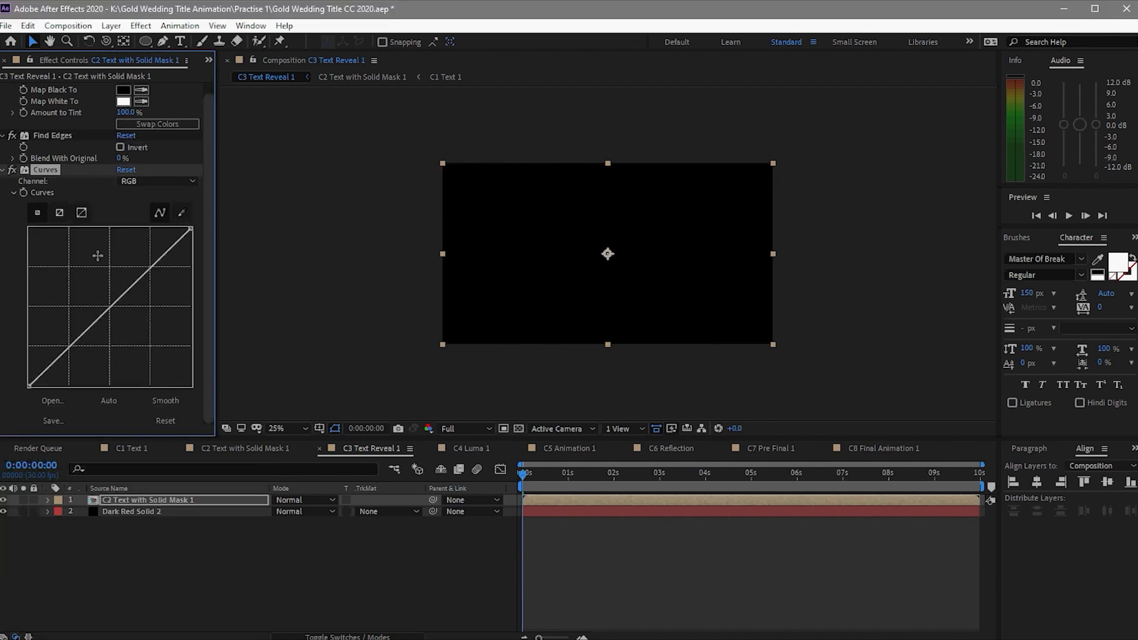
drag(110, 308, 121, 327)
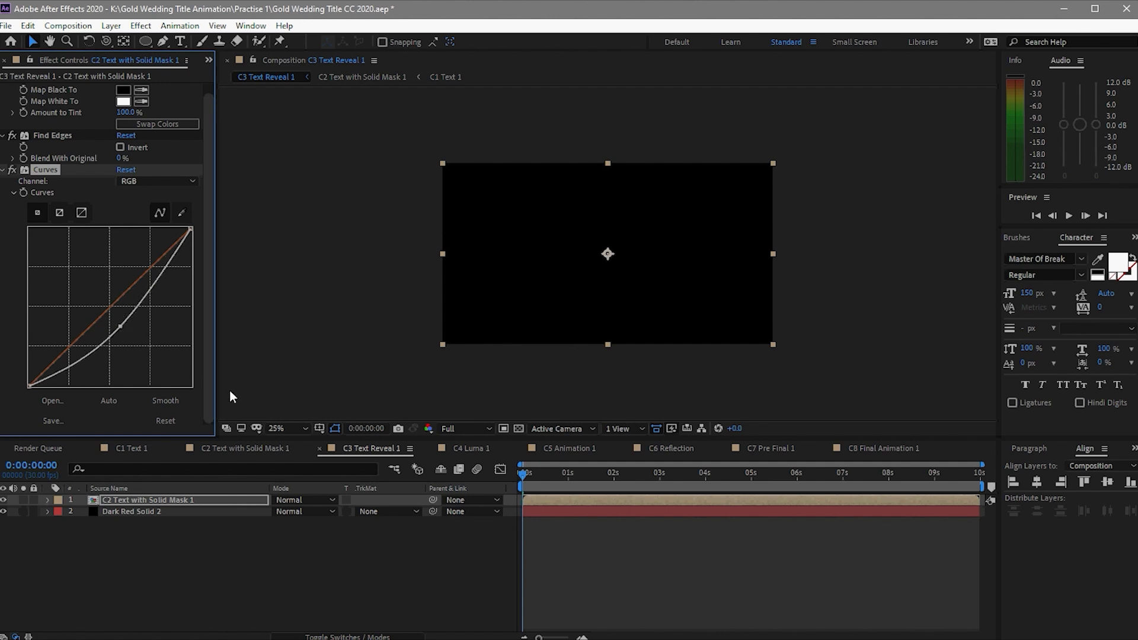
Place the C3 Text Reveal 1 composition as a layer in the C4 Luma 1 composition.
click(471, 448)
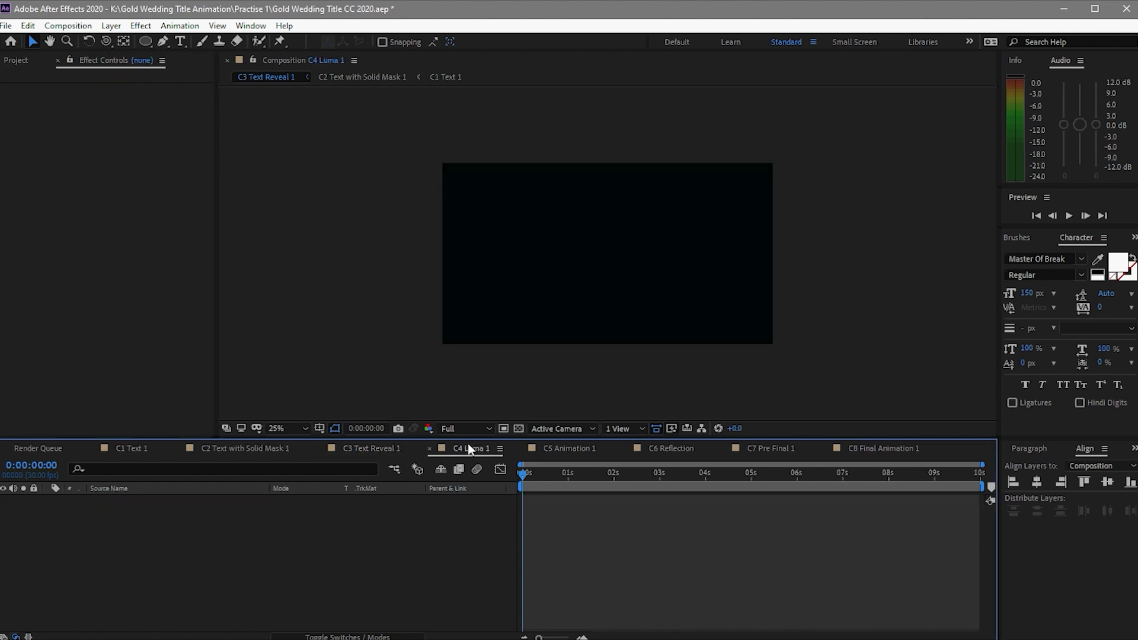
click(16, 64)
click(58, 272)
drag(58, 273, 116, 522)
Add a 1920 x 1080 white (FEFEFE) solid to C4 Luma 1 and move it beneath the C3 Text Reveal 1 layer.
right_click(262, 296)
mouse_move(377, 308)
click(459, 337)
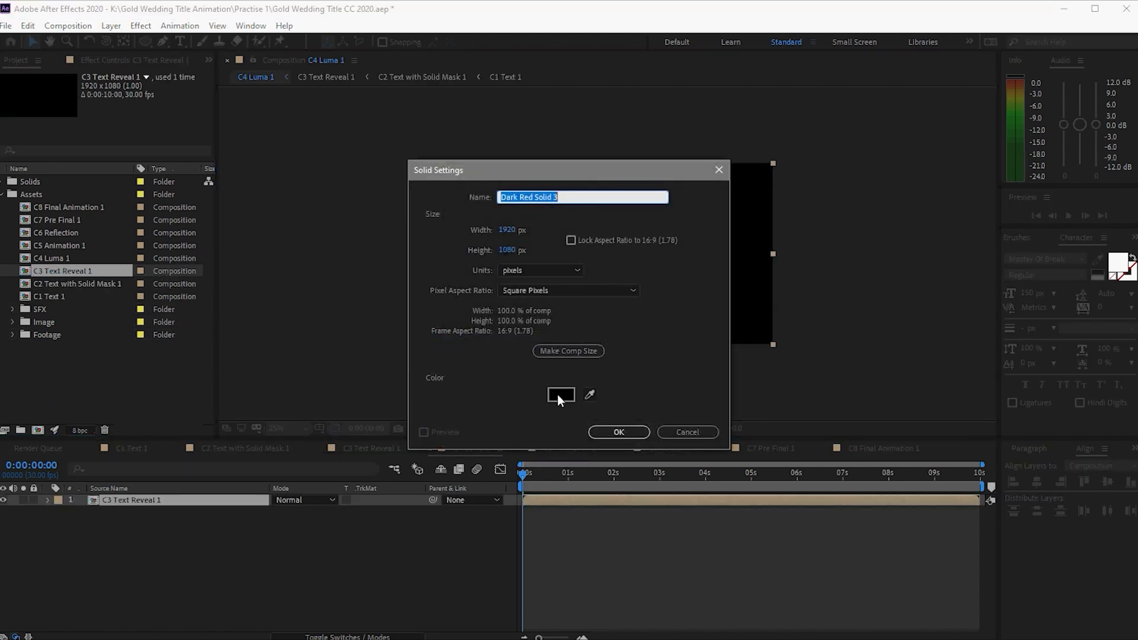
click(559, 394)
click(687, 355)
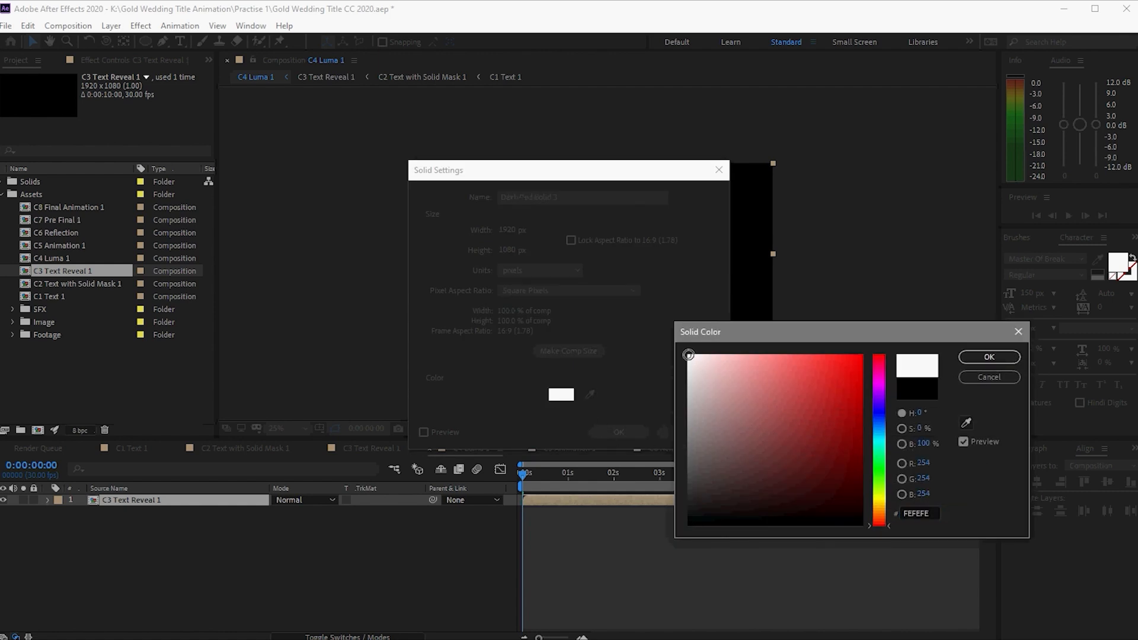
click(990, 357)
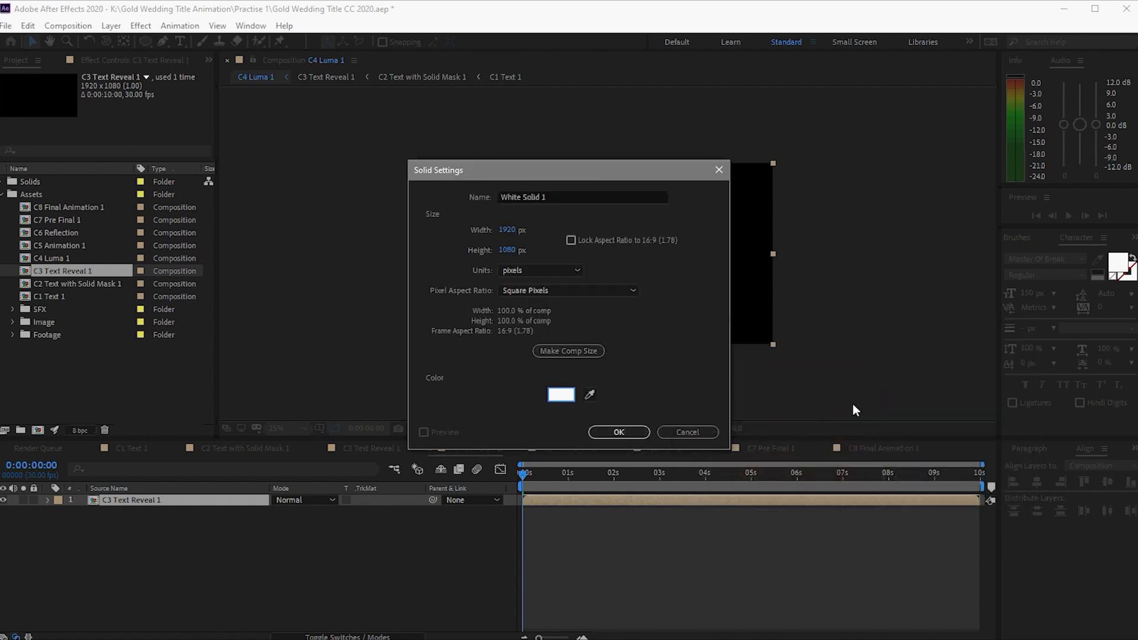
click(614, 433)
drag(172, 508, 165, 530)
Apply a Luma Matte from C3 Text Reveal 1 to the white solid and scrub through the timeline to preview it.
click(417, 511)
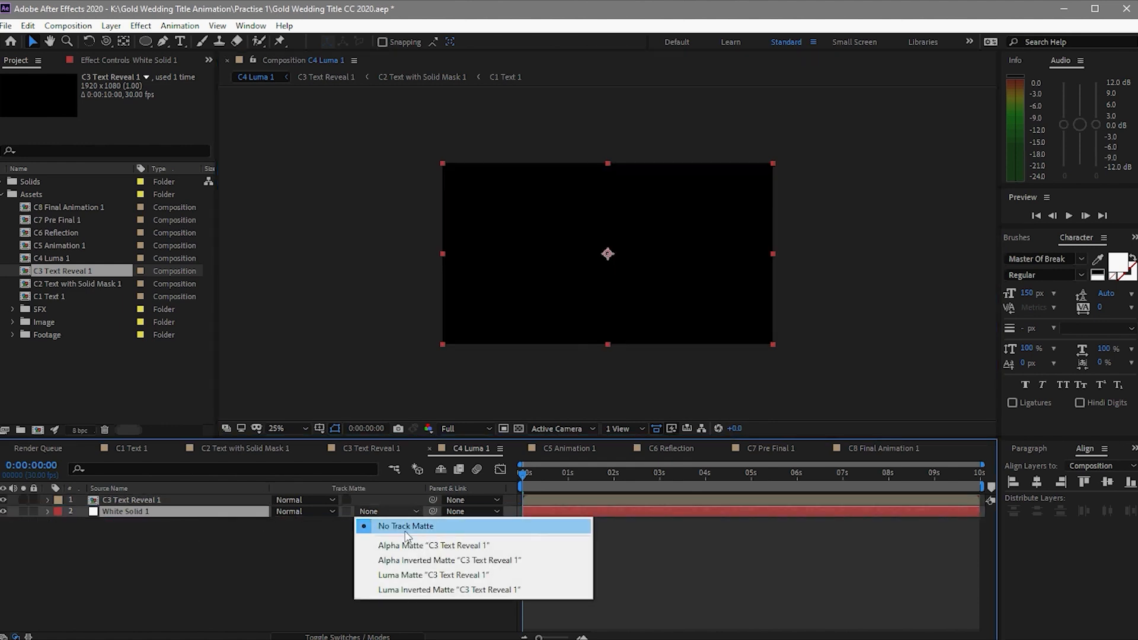
click(396, 575)
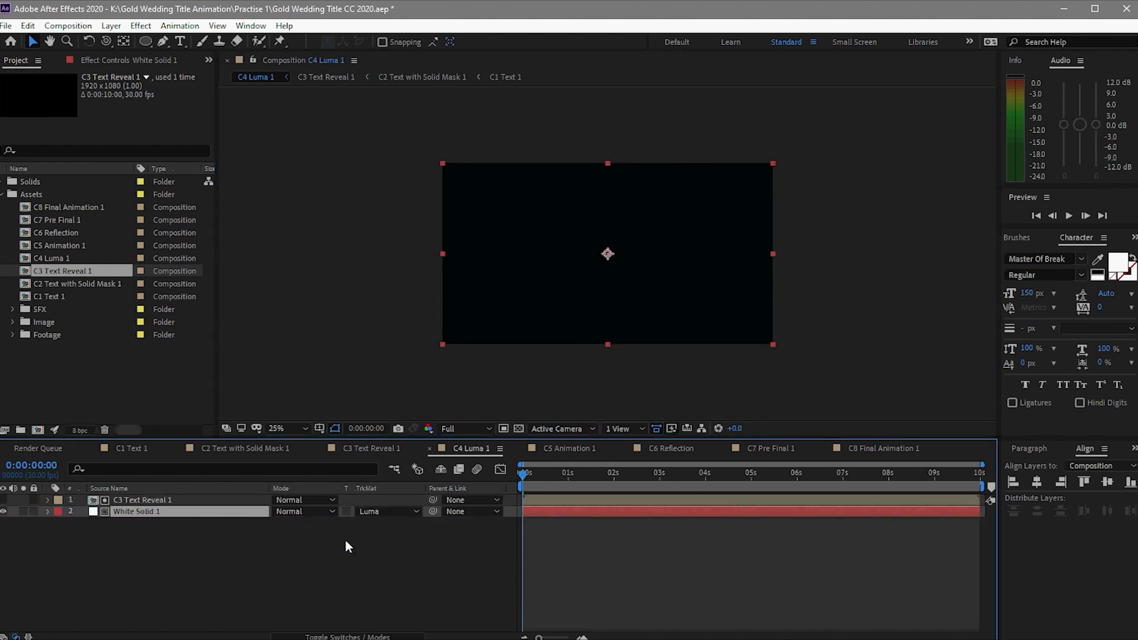
drag(523, 480, 725, 513)
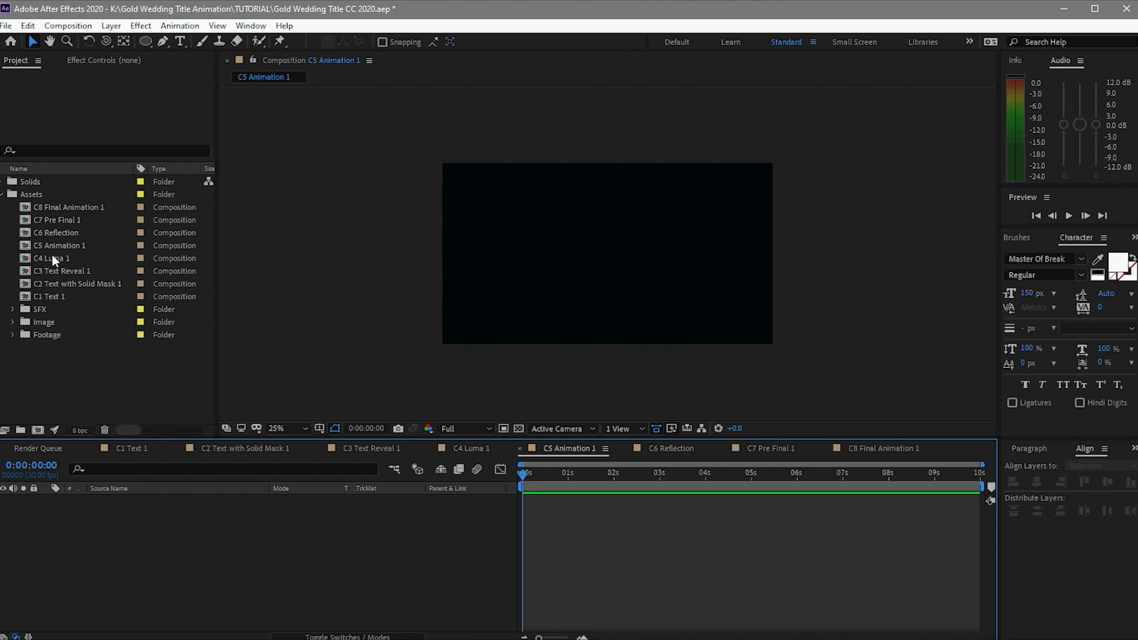
Place C4 Luma 1 in the C5 Animation 1 composition with C2 Text with Solid Mask 1 beneath it.
drag(52, 253, 148, 510)
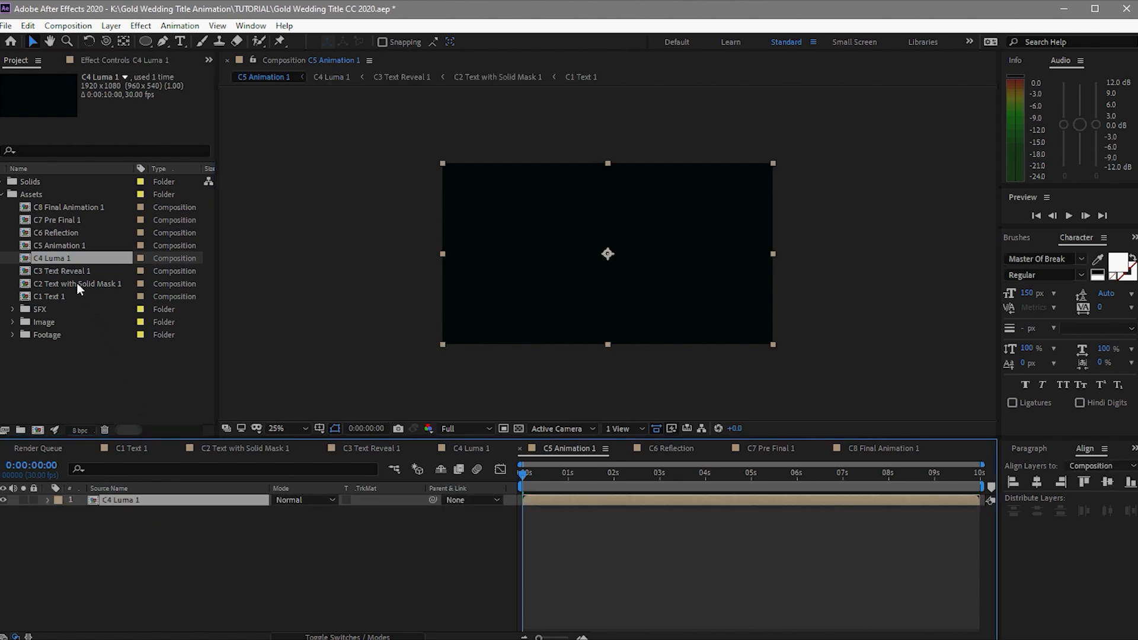
drag(77, 283, 163, 533)
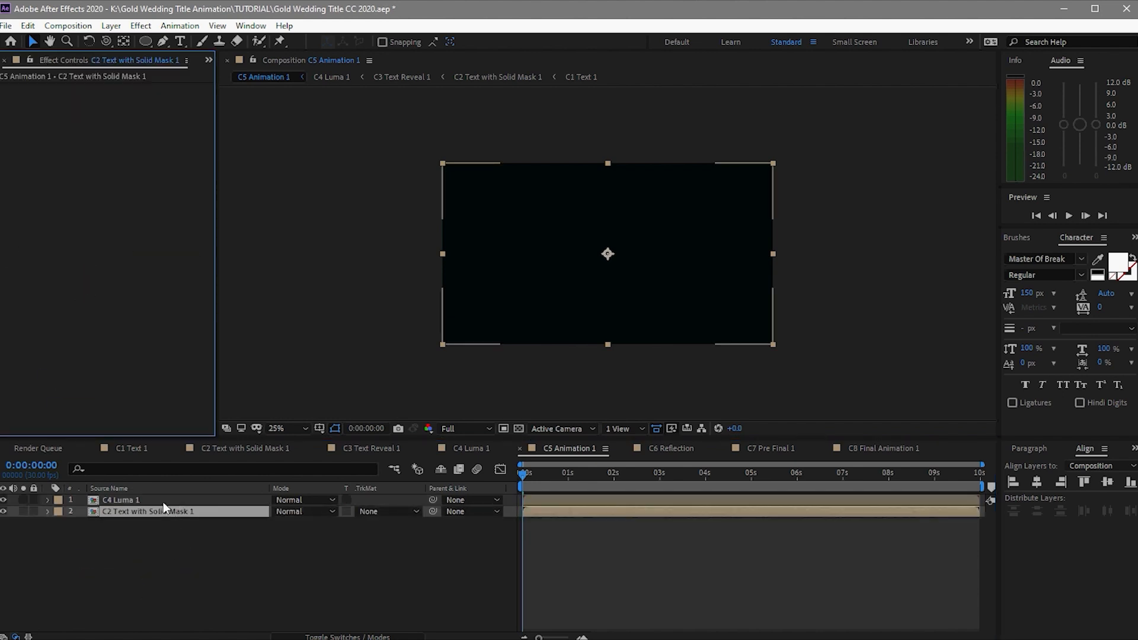
Apply Matte Choker to the C4 Luma 1 layer with Choke 1 set to 90 and Iterations set to 2.
click(162, 501)
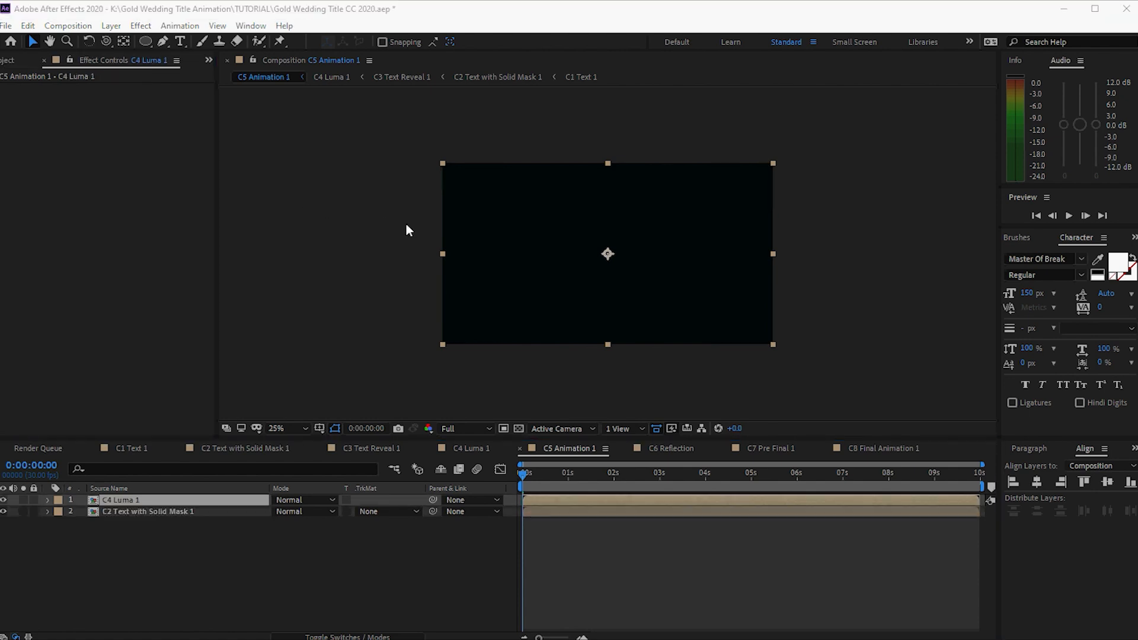
key(ctrl+space)
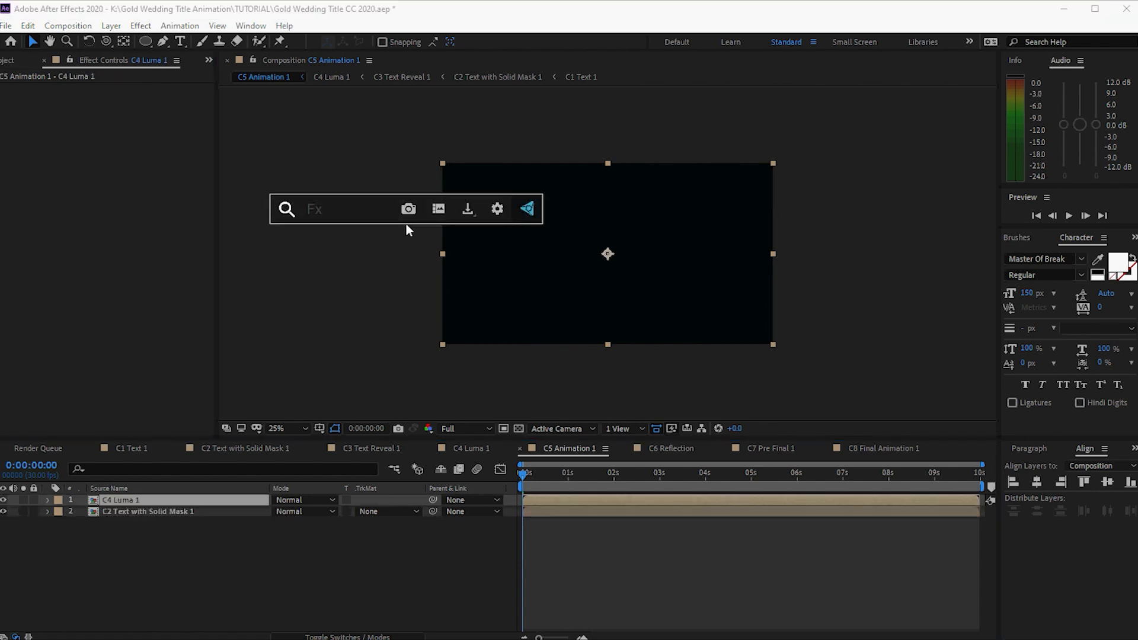
text(matte cho)
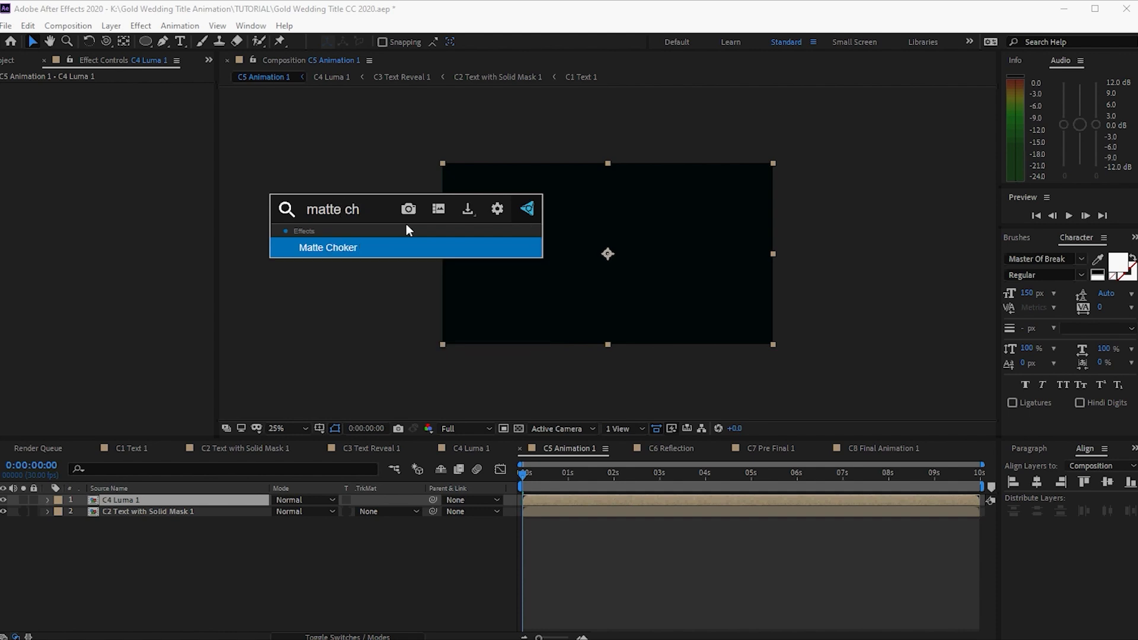
click(392, 247)
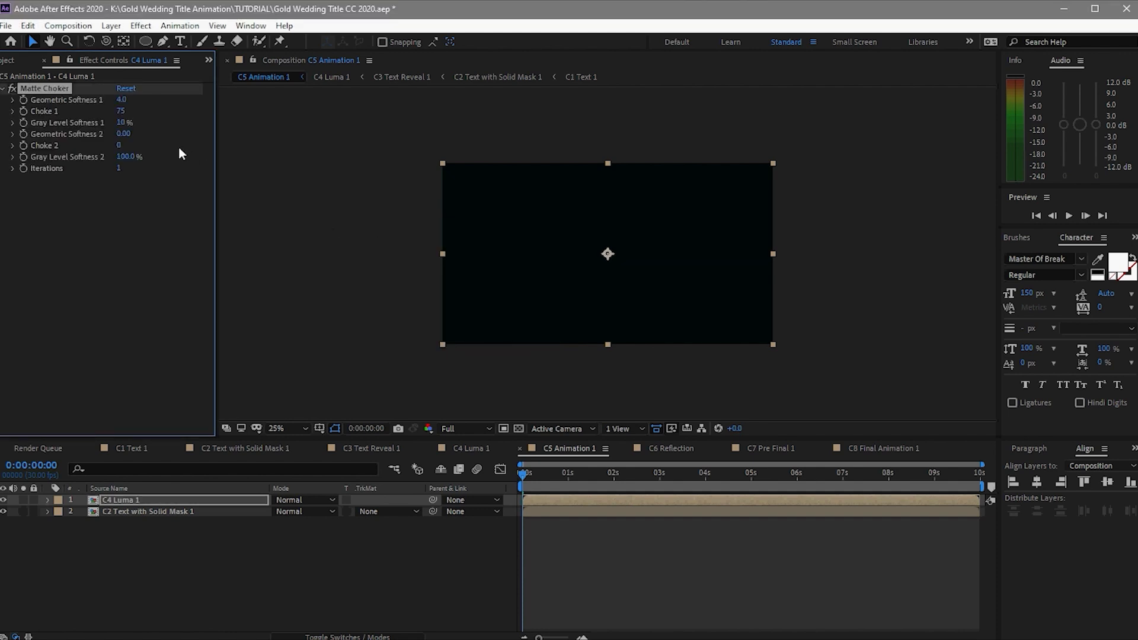
click(123, 110)
text(90)
click(118, 168)
text(2)
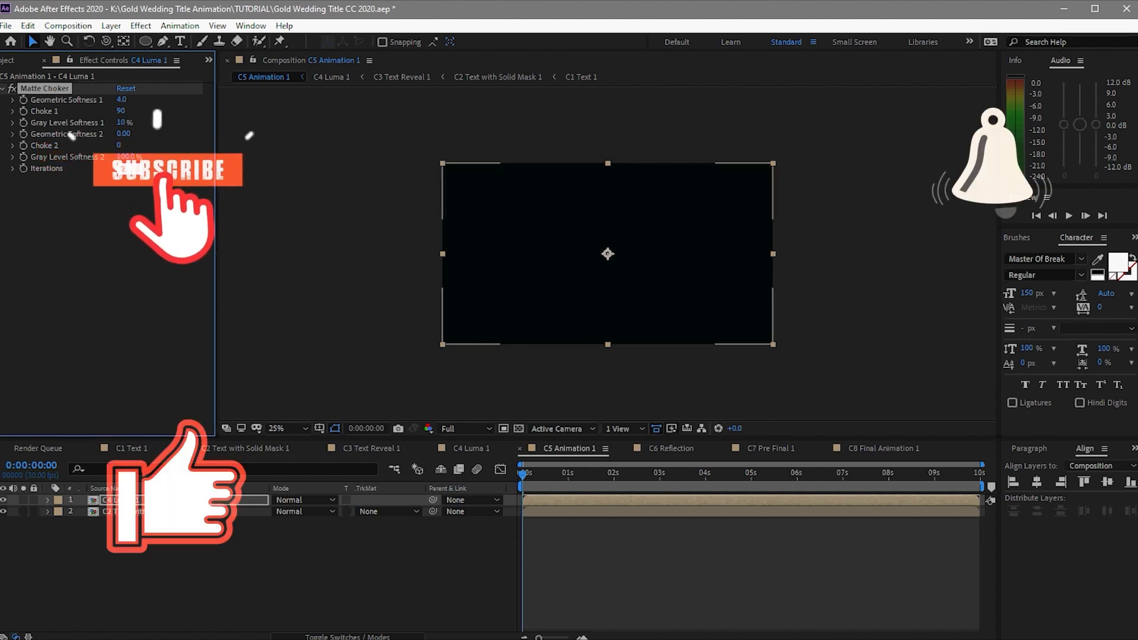
Apply a Fill effect to the C2 Text with Solid Mask 1 layer and set its color to near-black (020202).
click(160, 511)
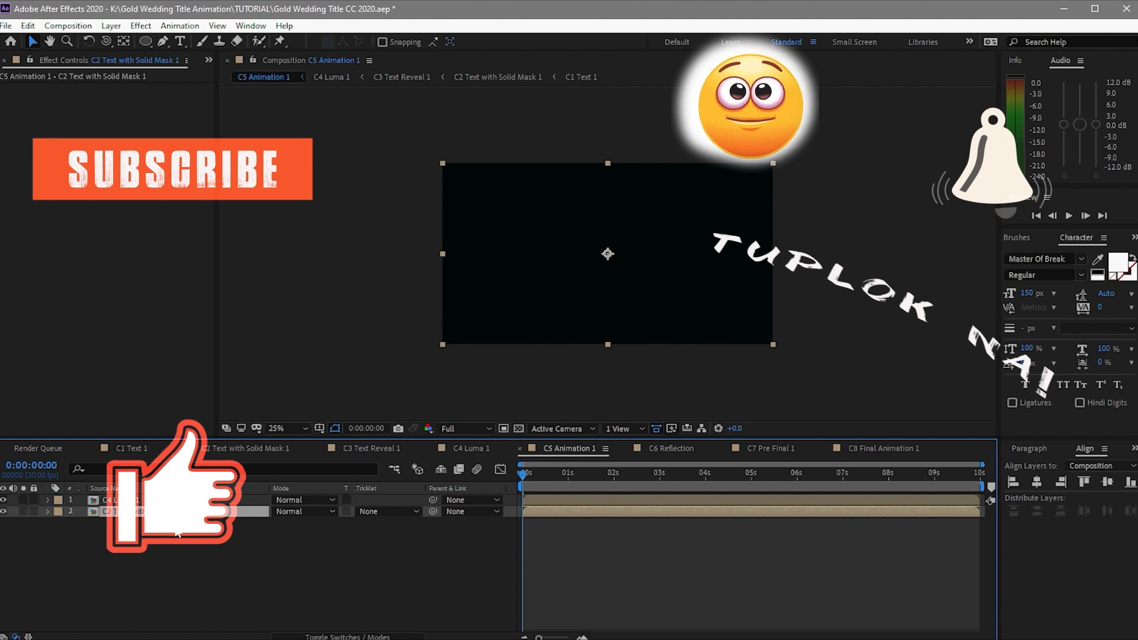
key(ctrl+space)
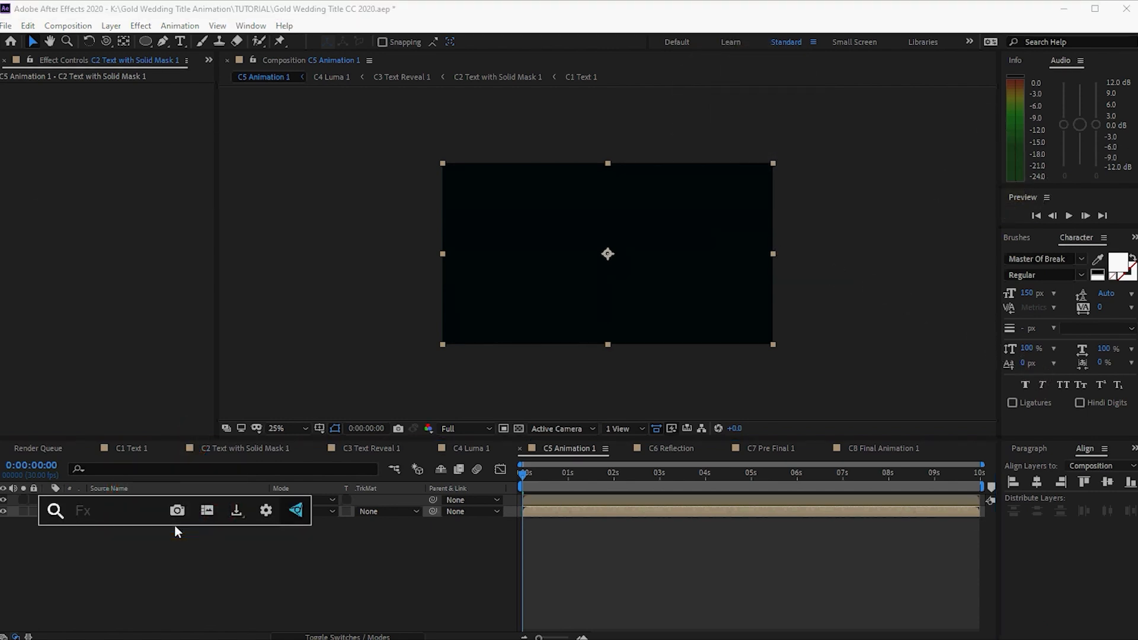
text(fill)
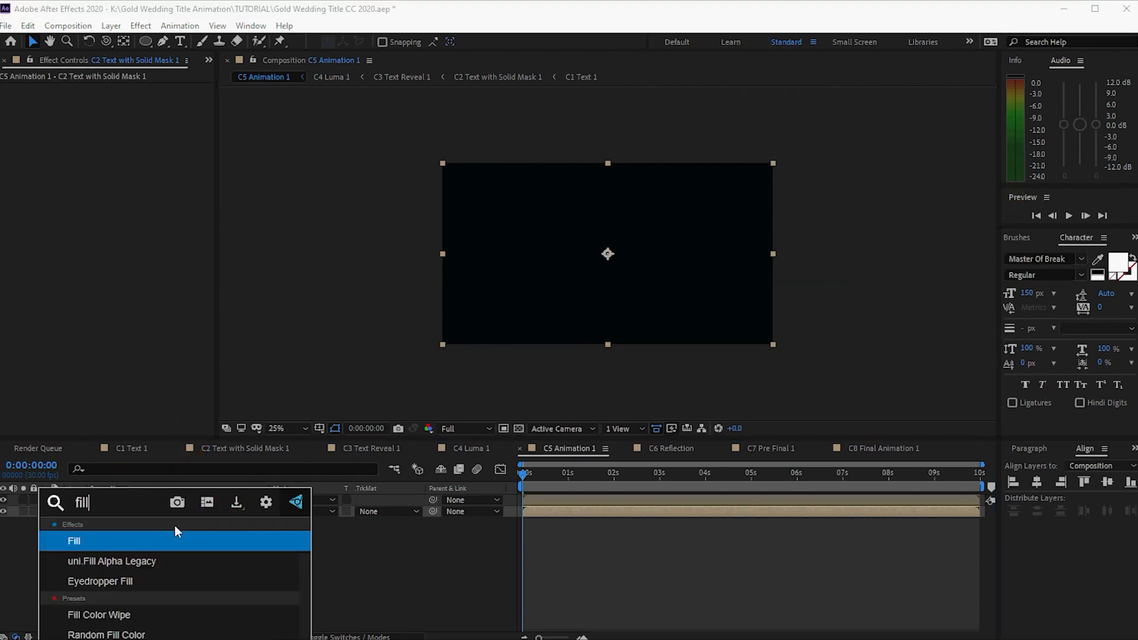
click(180, 544)
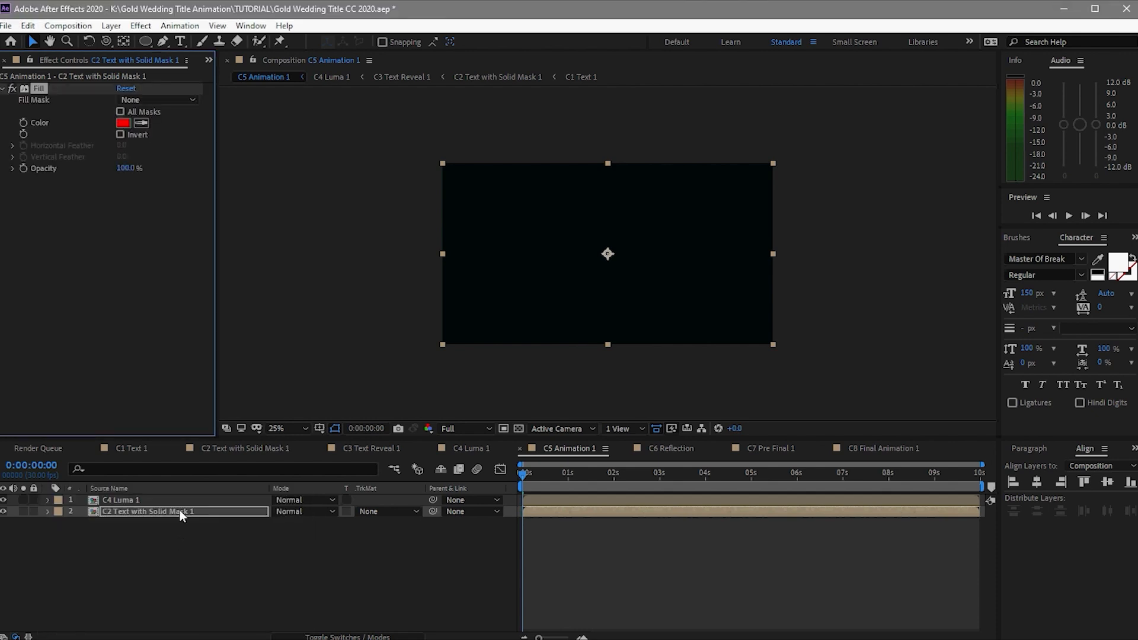
click(123, 123)
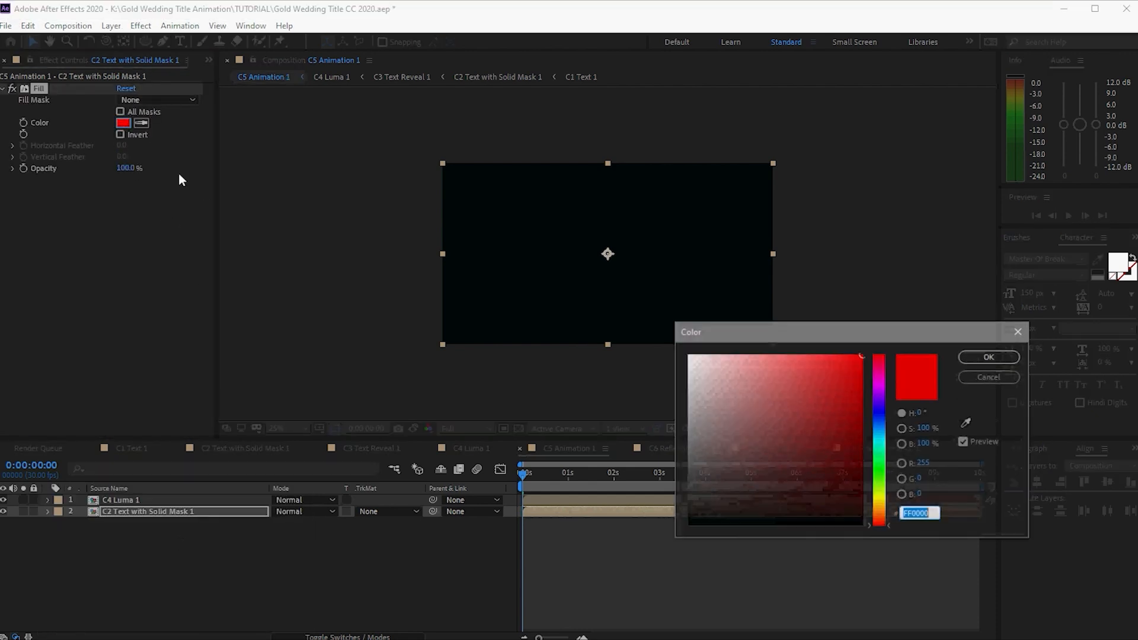
drag(705, 449, 689, 524)
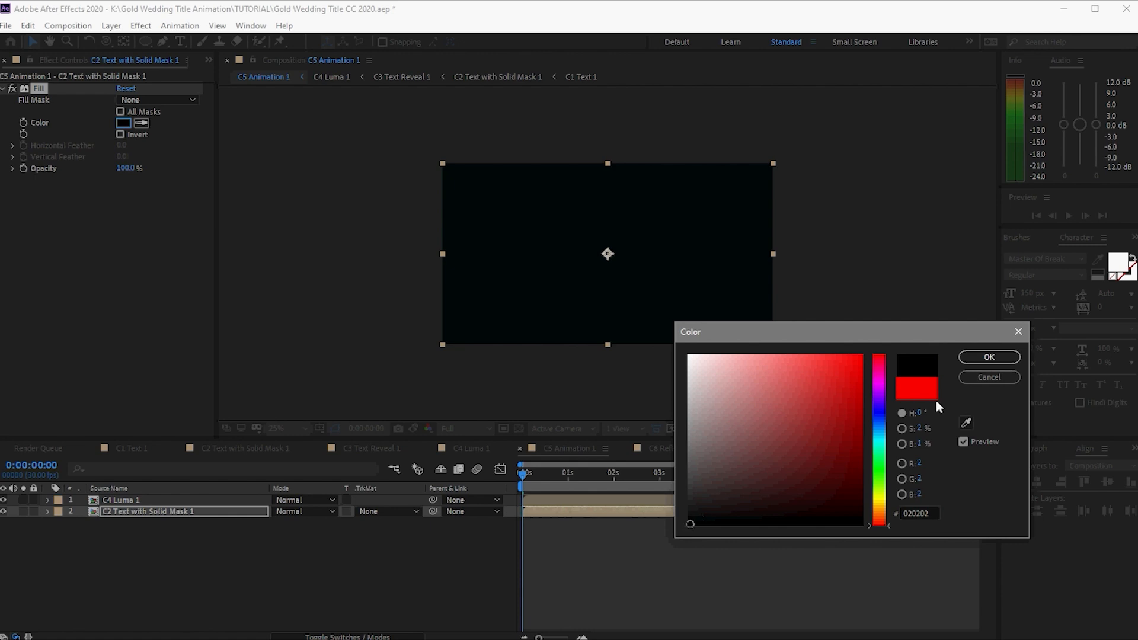
click(989, 357)
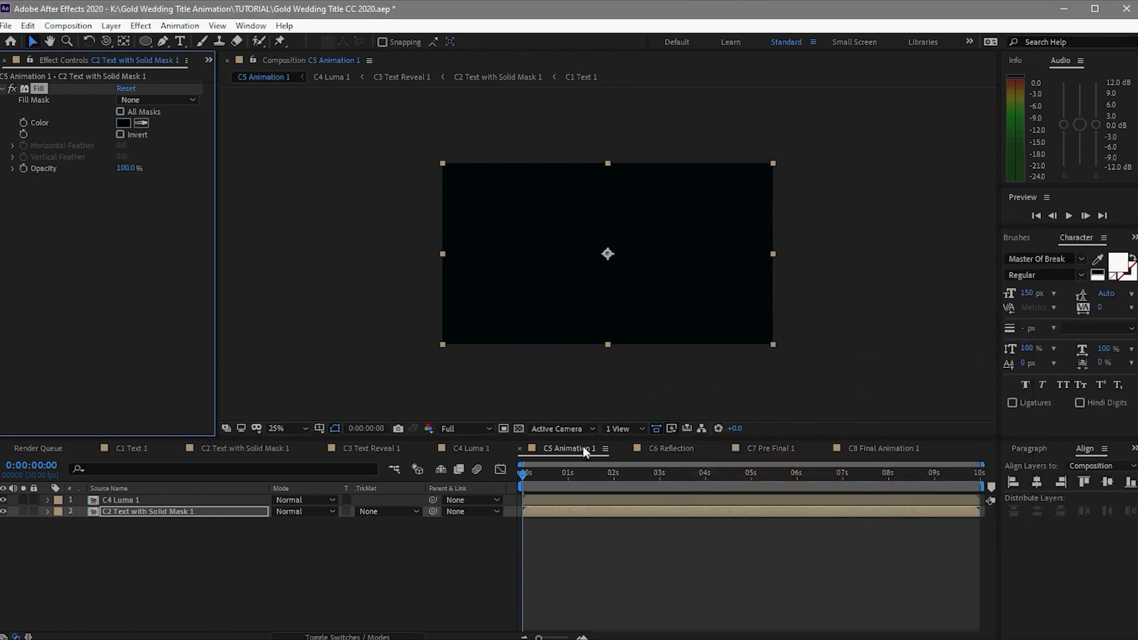
Place REFLECTION_IMAGE.jpg from the Image folder in the C6 Reflection composition.
click(663, 454)
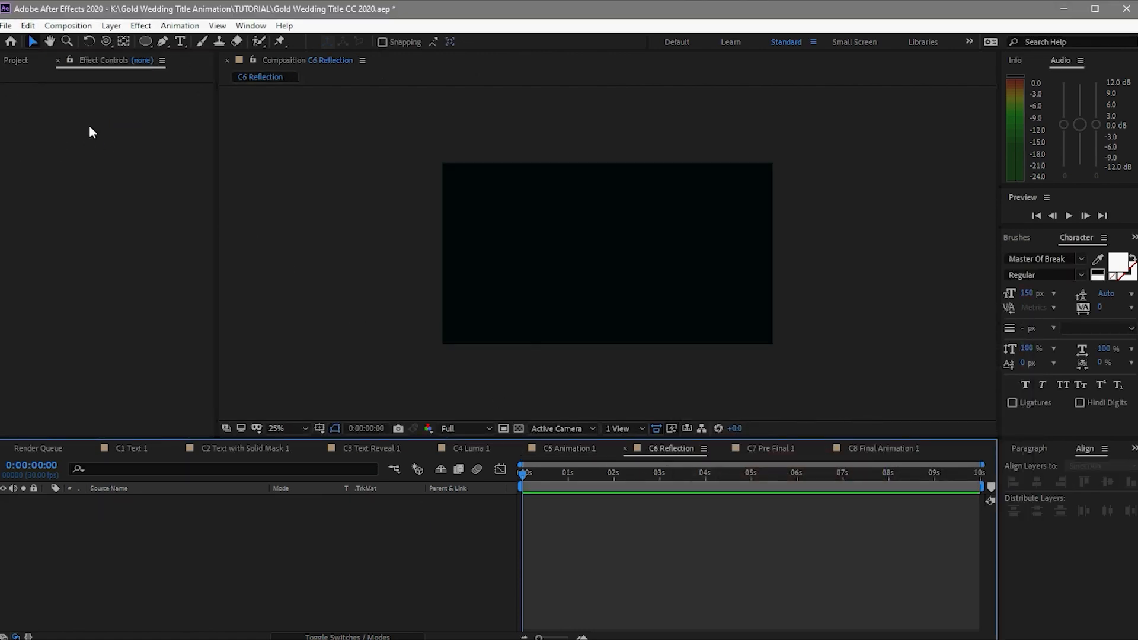
click(10, 62)
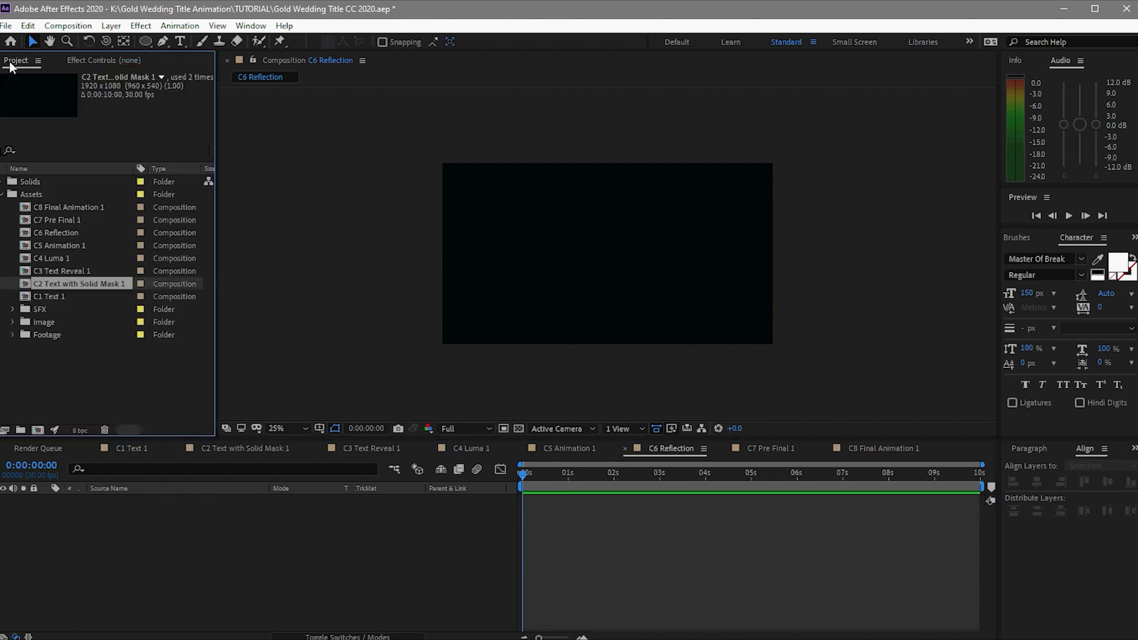
click(12, 323)
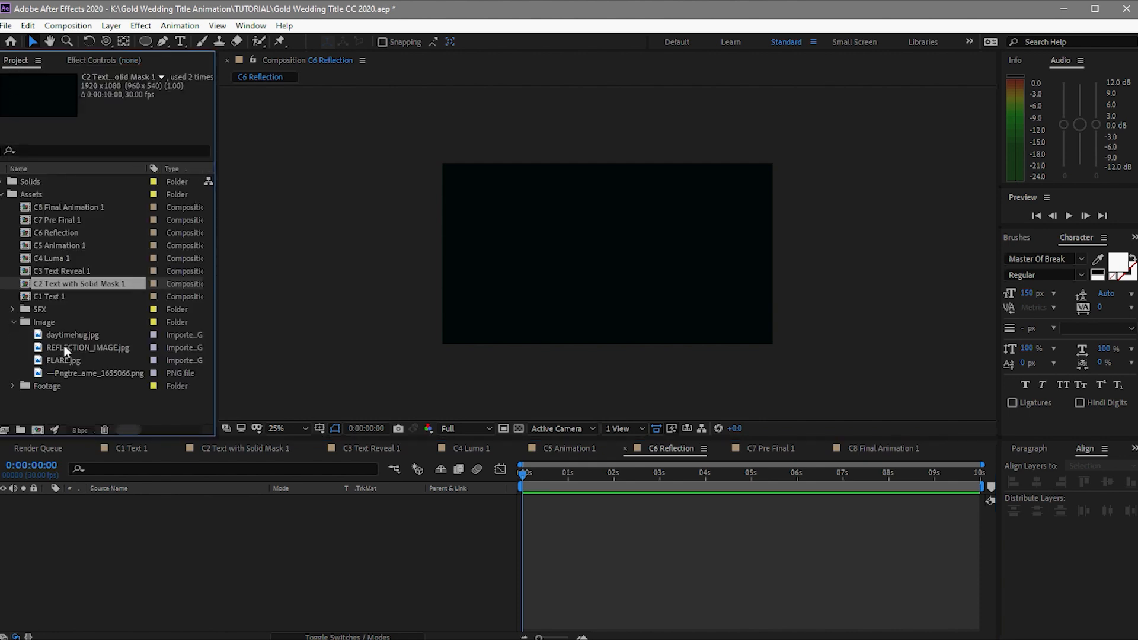
click(64, 346)
drag(64, 347, 110, 530)
Unlink the reflection image's scale, stretch it to 100, 134% and set its position to 960, 648 so it fills the frame.
key(s)
key(shift+p)
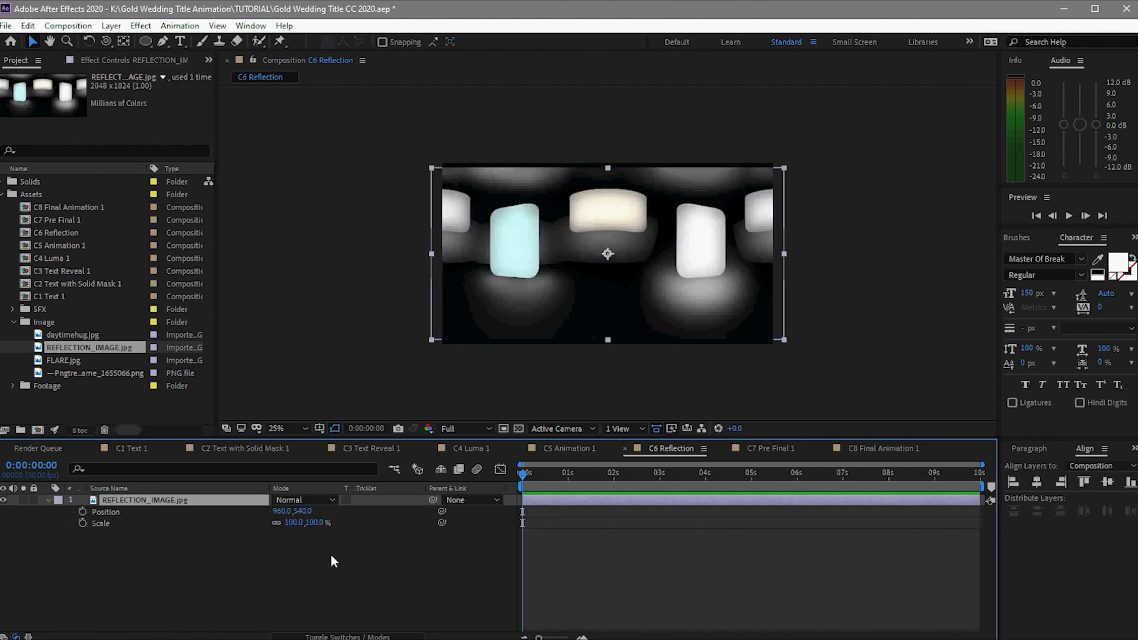
click(277, 522)
drag(314, 523, 339, 545)
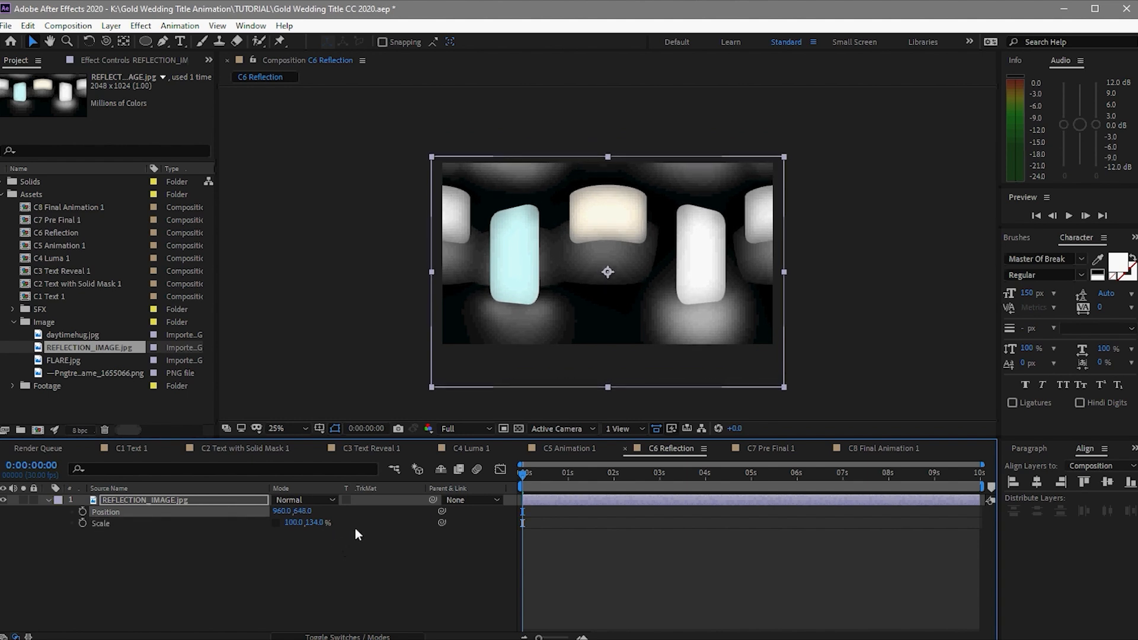
Apply Motion Tile to the reflection image with Output Width 500 and Mirror Edges enabled.
click(249, 500)
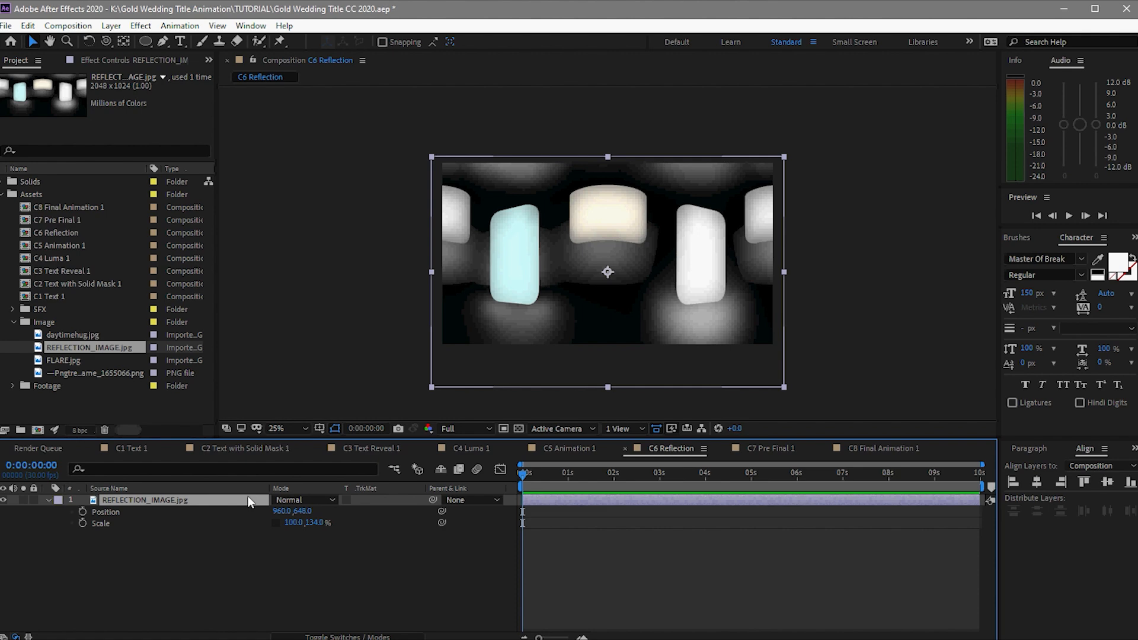
key(ctrl+space)
text(motion)
click(235, 520)
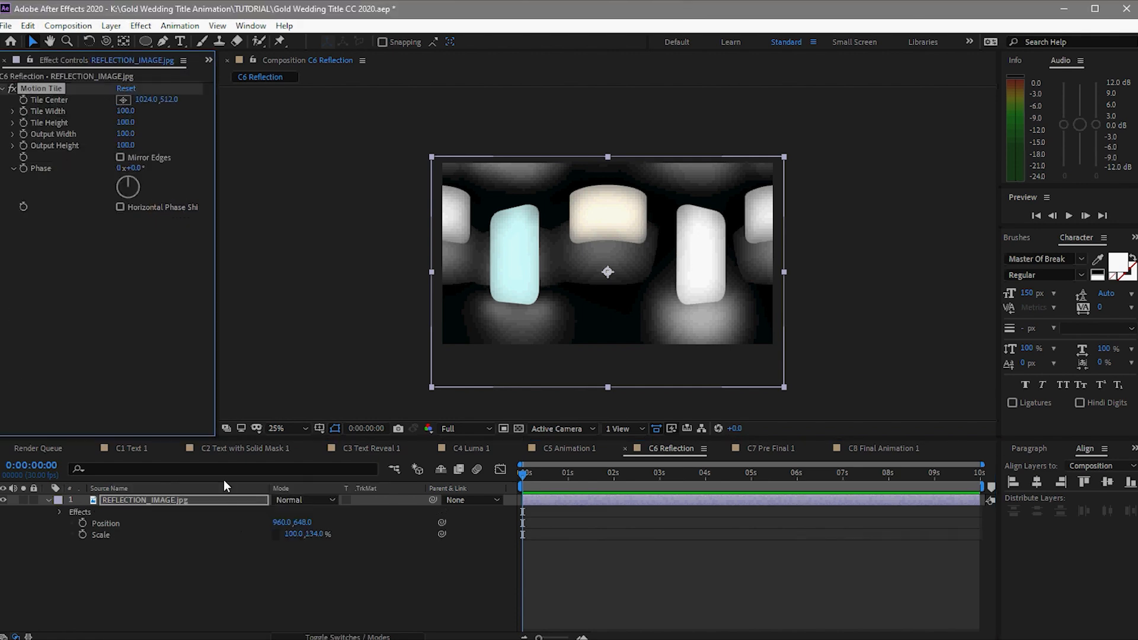
click(125, 133)
text(500)
click(120, 157)
Keyframe the reflection image's Position from 155, 648 at the first frame to a point farther right at the last frame.
click(83, 524)
drag(278, 525, 261, 524)
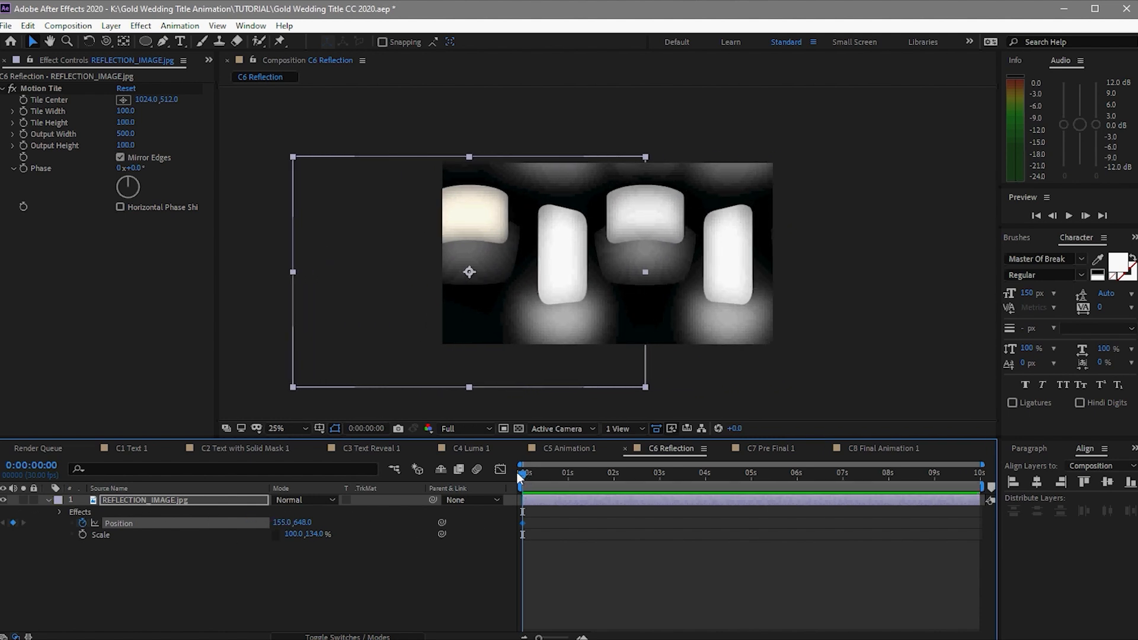
key(End)
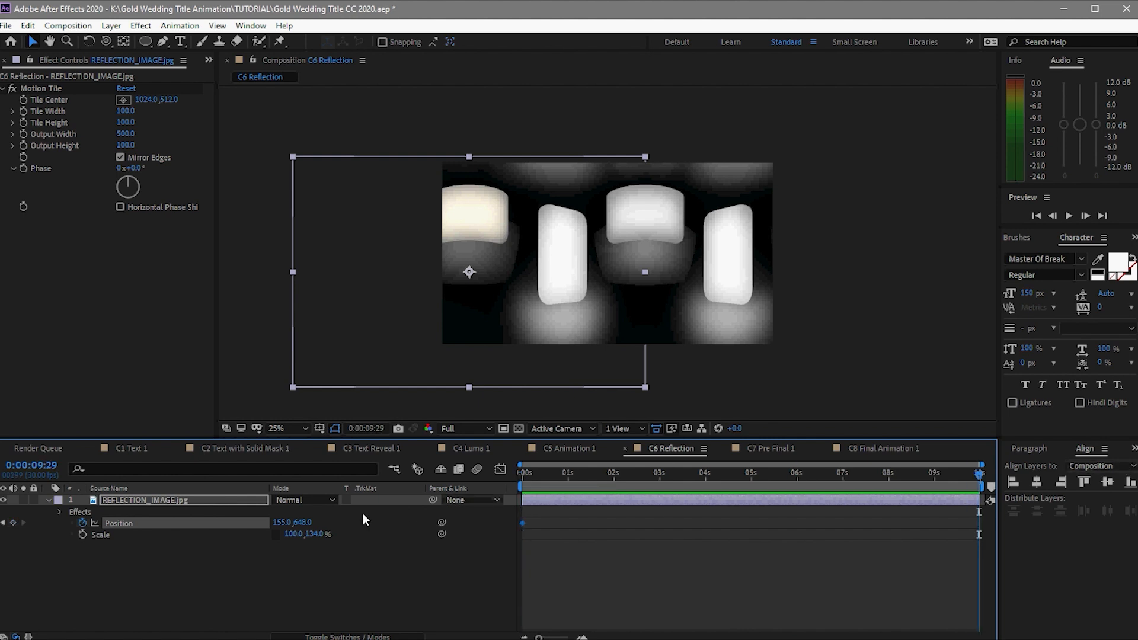
drag(279, 522, 360, 514)
drag(279, 524, 883, 556)
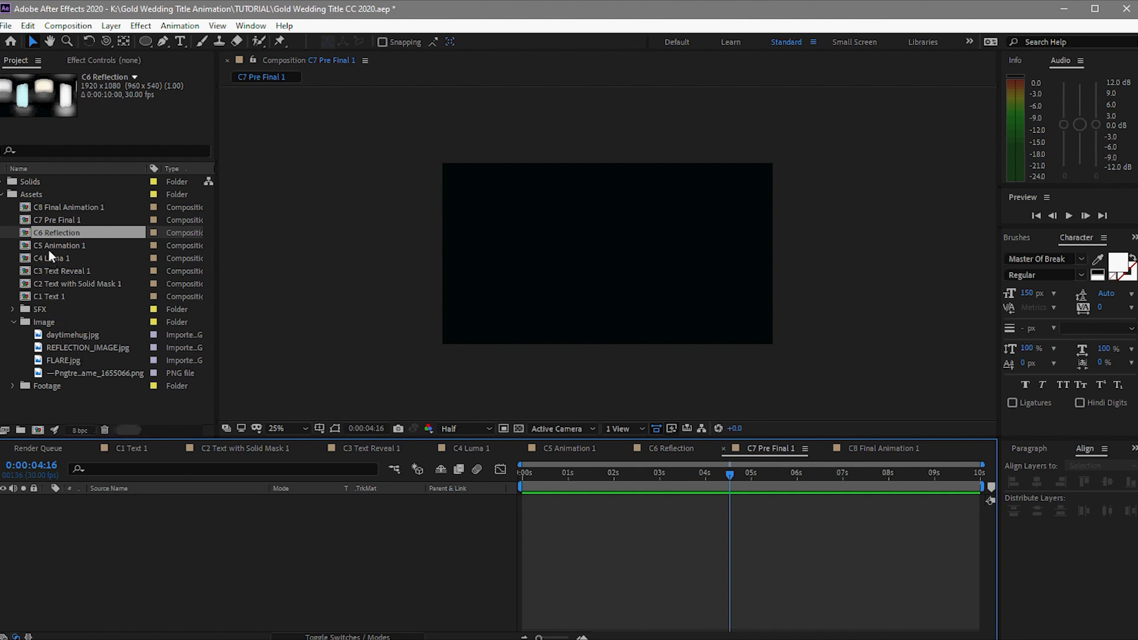
In C7 Pre Final 1, stack from bottom to top C5 Animation 1, C2 Text with Solid Mask 1, C6 Reflection and another C2 Text with Solid Mask 1.
drag(48, 247, 130, 534)
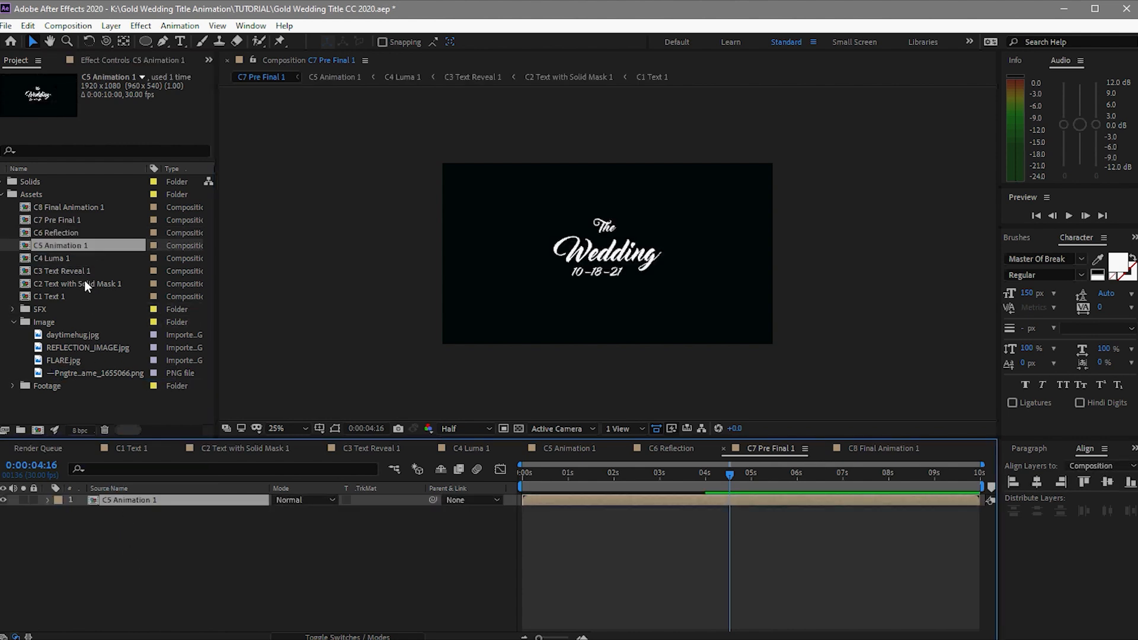
drag(84, 279, 74, 501)
drag(63, 231, 111, 508)
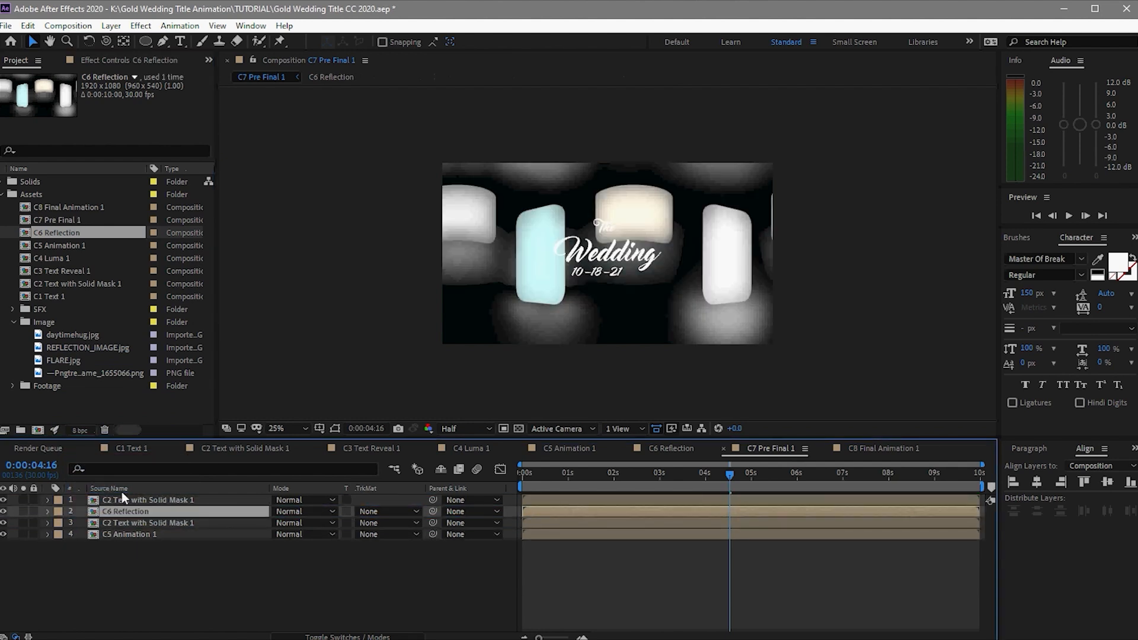
Apply an Alpha Matte from the topmost C2 Text with Solid Mask 1 layer to the C6 Reflection layer.
click(412, 511)
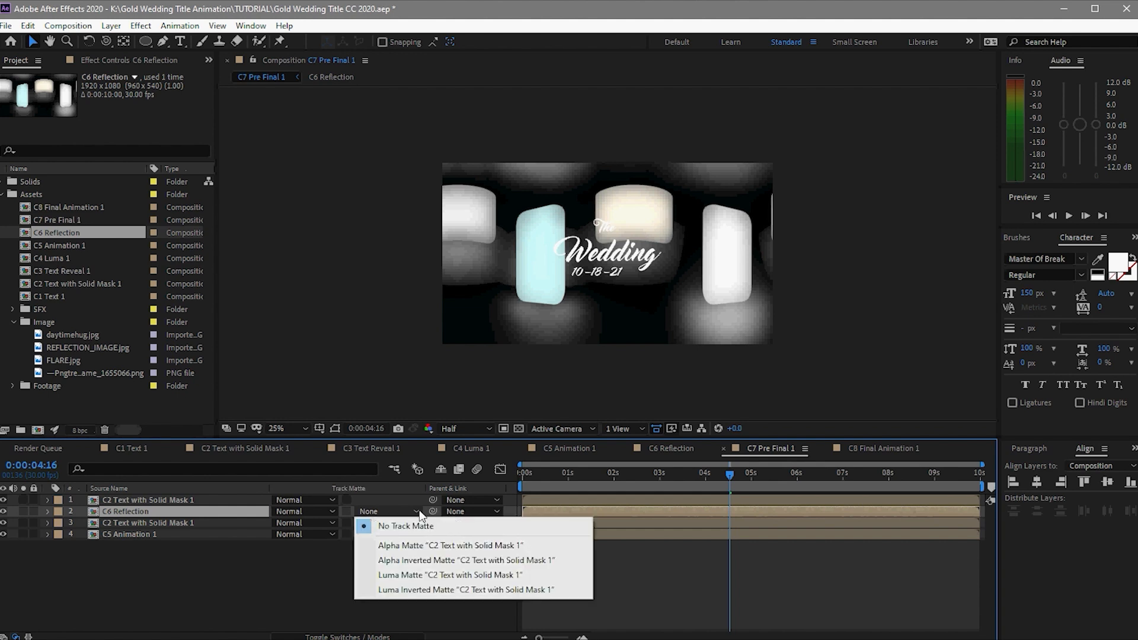
click(415, 541)
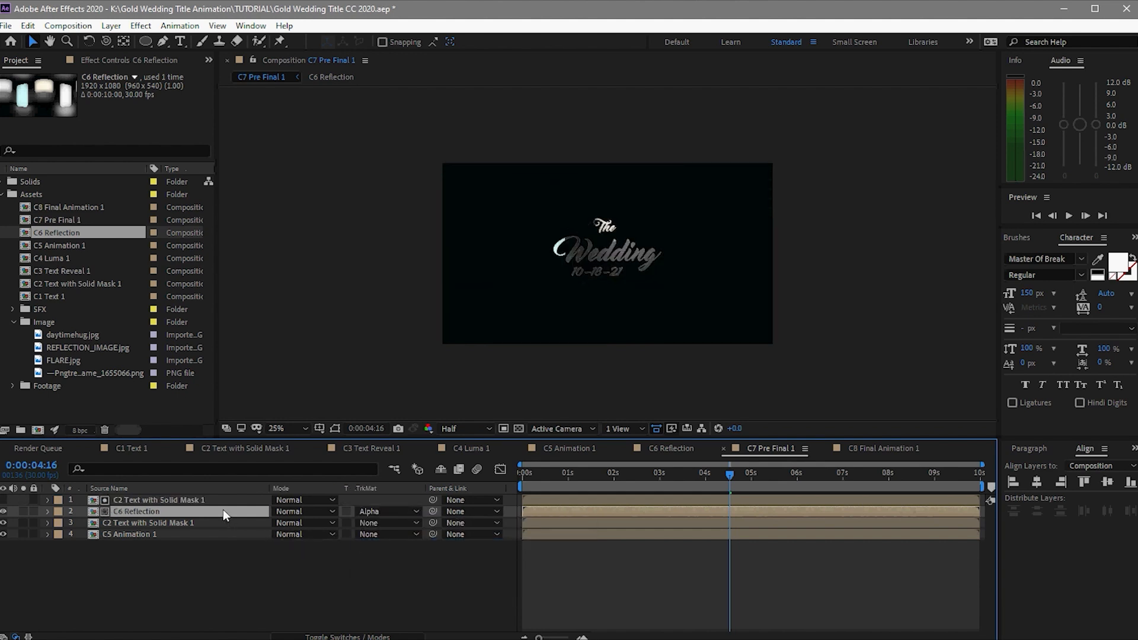
Apply the CC Glass and CC Blobbylize effects to the C6 Reflection layer.
key(ctrl+space)
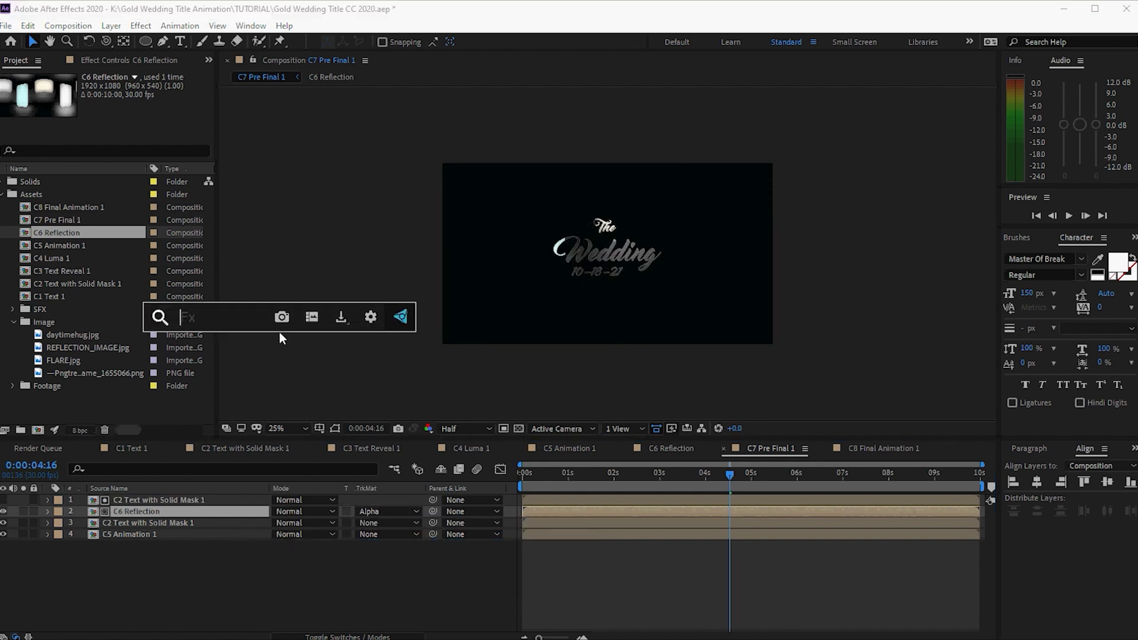
text(cc gl)
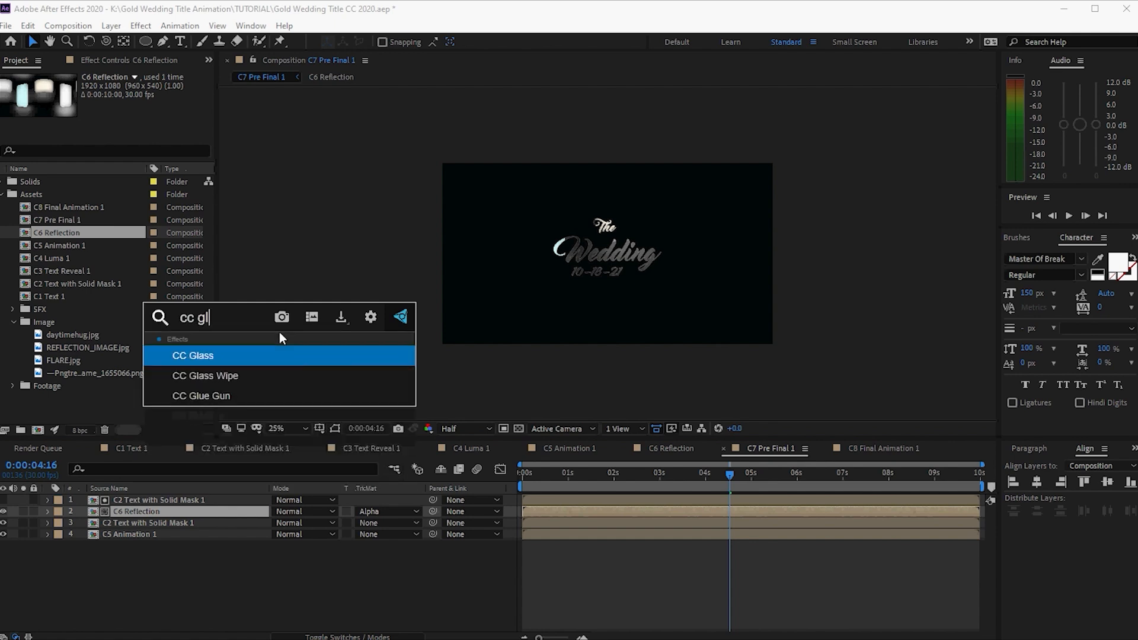
text(ass)
key(Return)
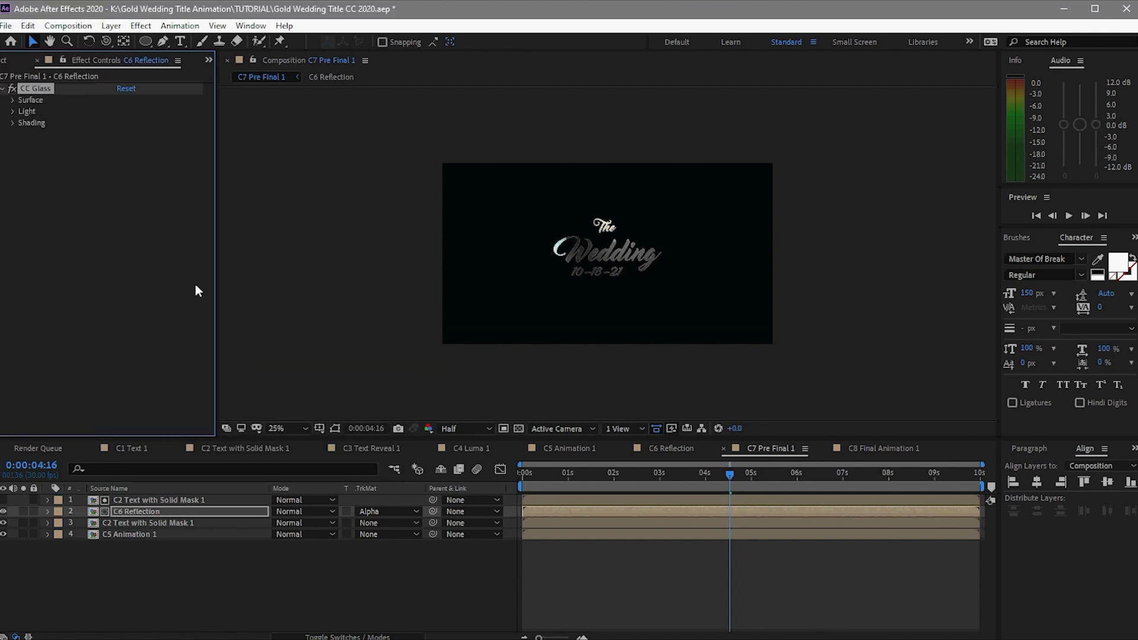
key(ctrl+space)
text(cc)
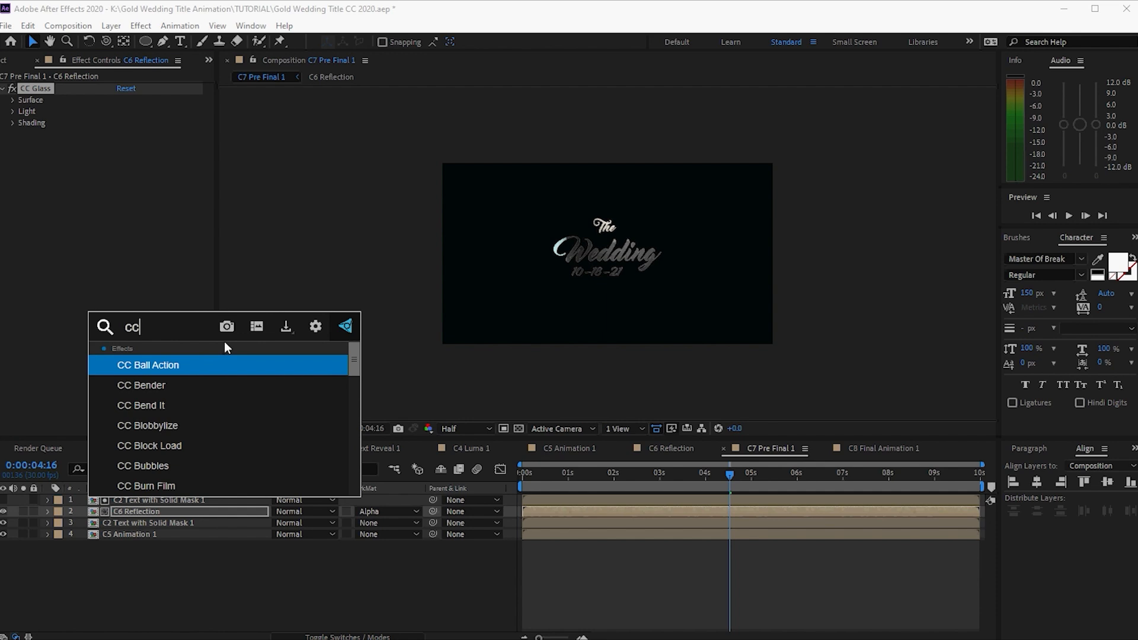
text( blob)
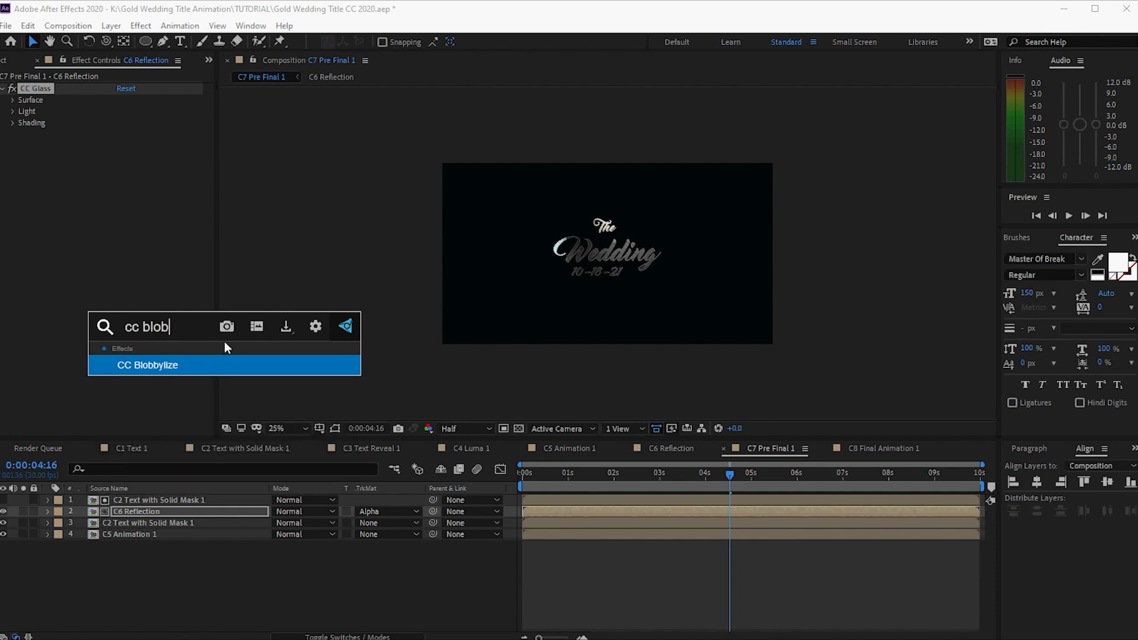
click(218, 366)
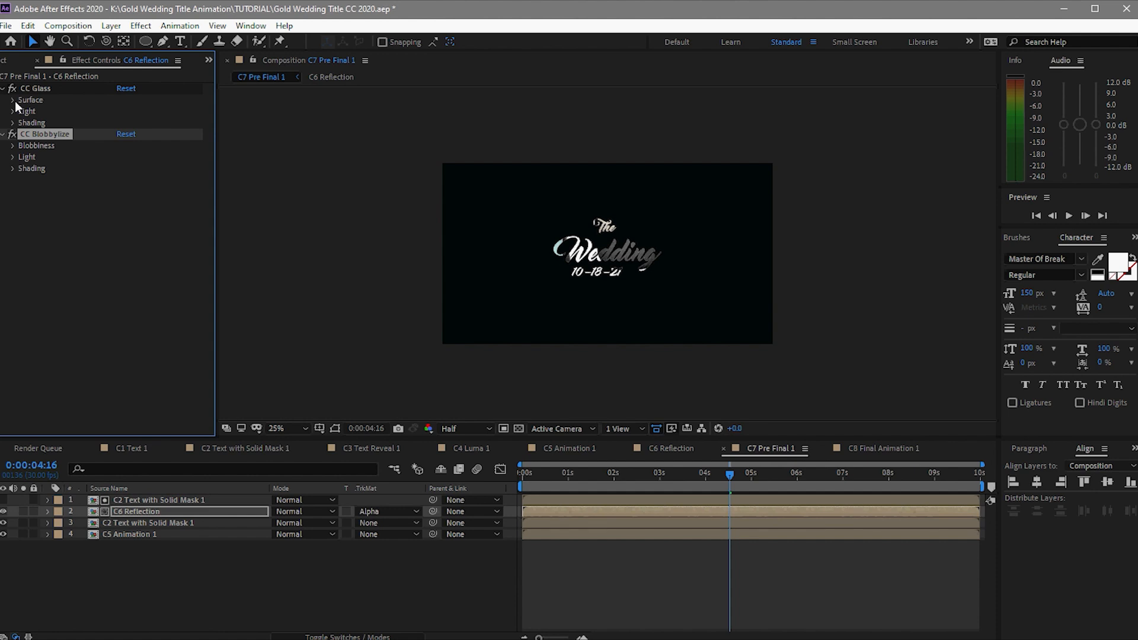
In CC Glass, set the Bump Map to C5 Animation 1, Softness to 50, Height to -50 and Displacement to 446.
click(14, 101)
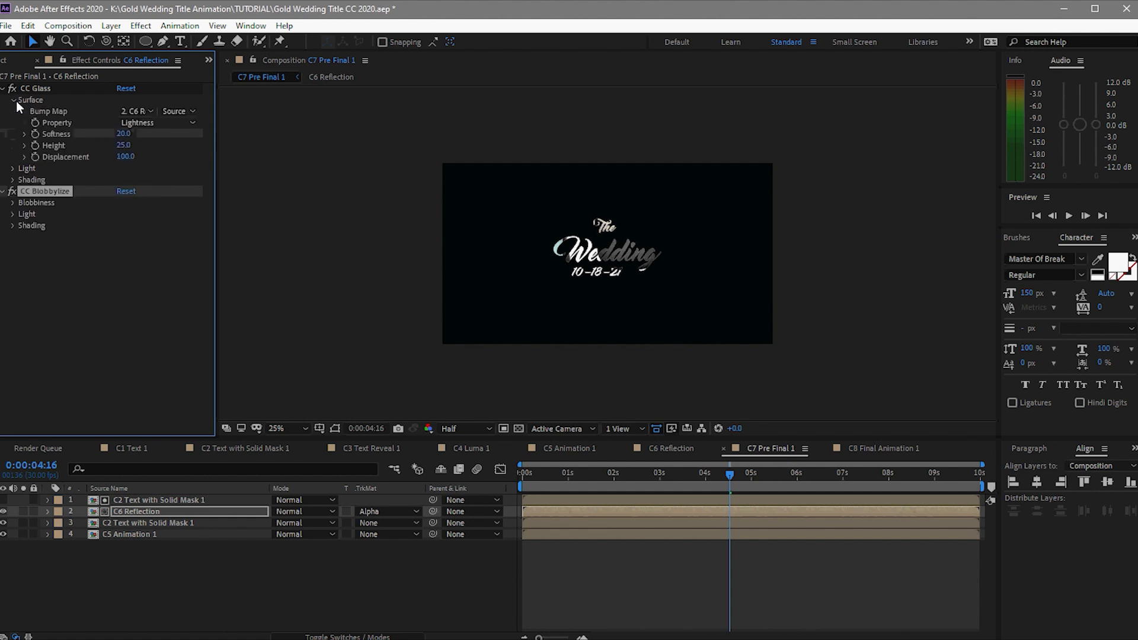
click(157, 111)
click(173, 190)
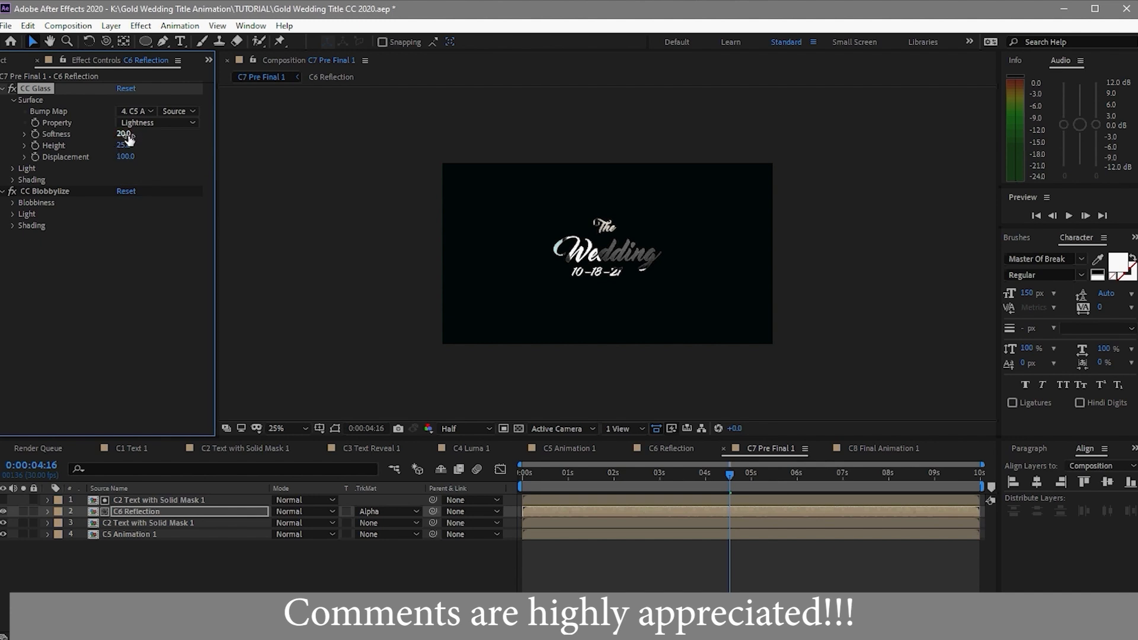
click(126, 134)
text(50)
click(125, 146)
text(-50)
click(128, 158)
text(446)
Change the Light Type of CC Glass to Point Light.
click(16, 167)
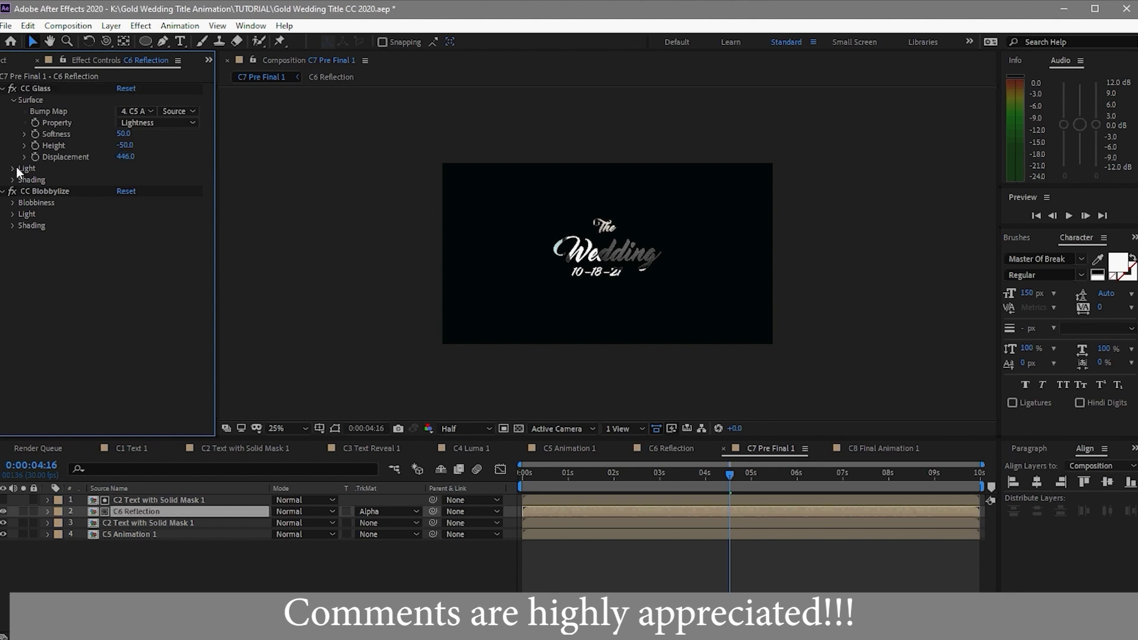
click(12, 169)
click(148, 214)
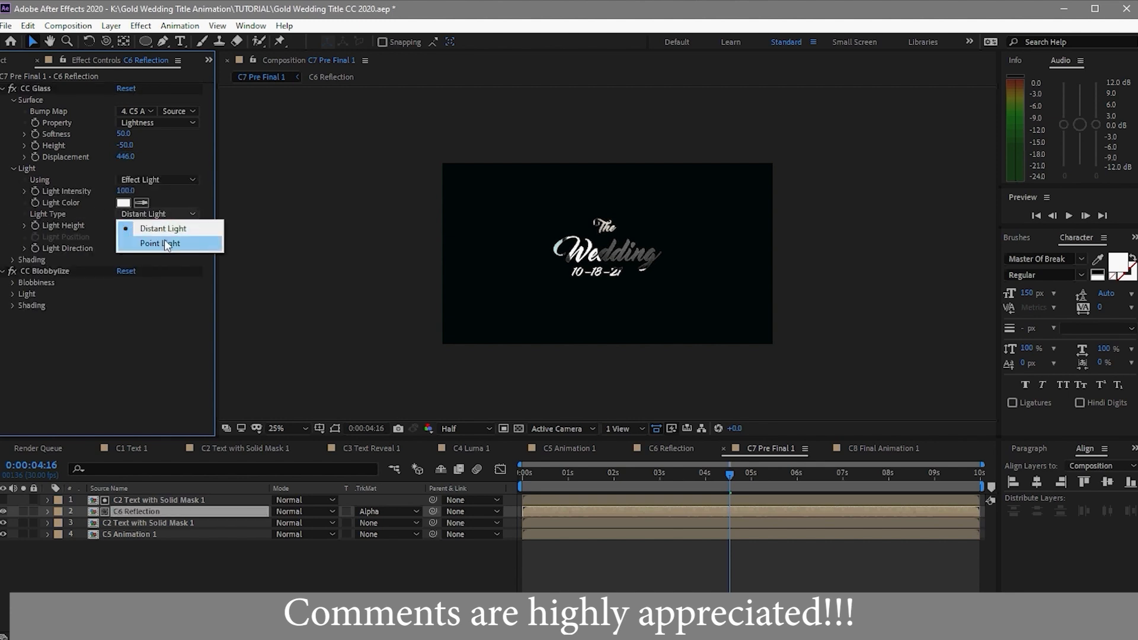
click(161, 243)
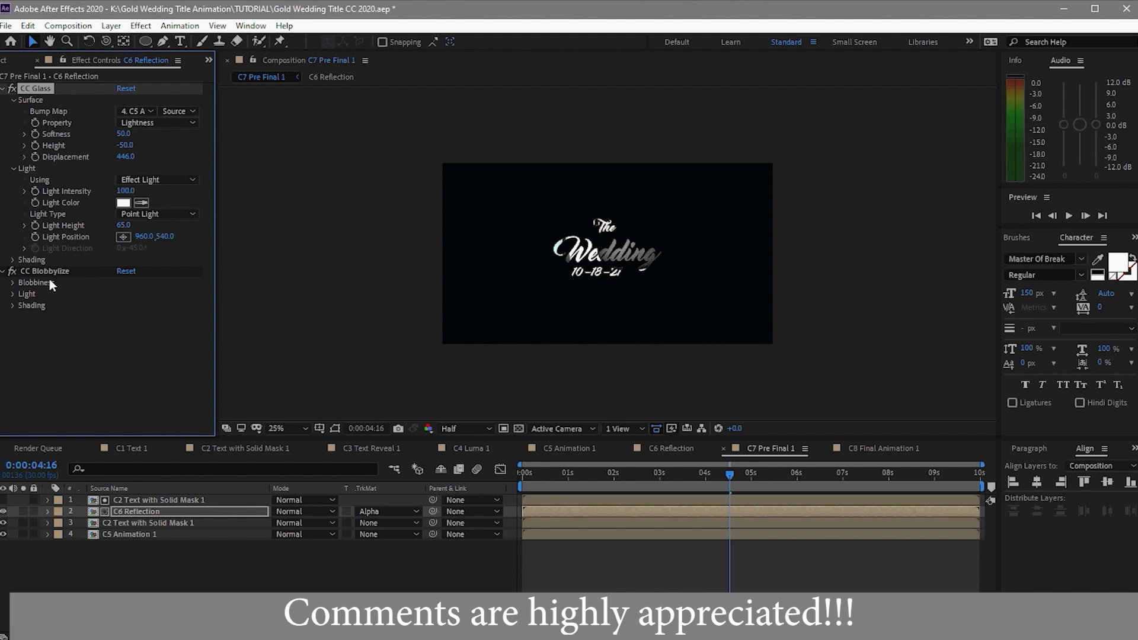
In CC Blobbylize, set the Blob Layer to C5 Animation 1, Softness to 6, Cut Away to 3 and Property to Alpha.
click(13, 282)
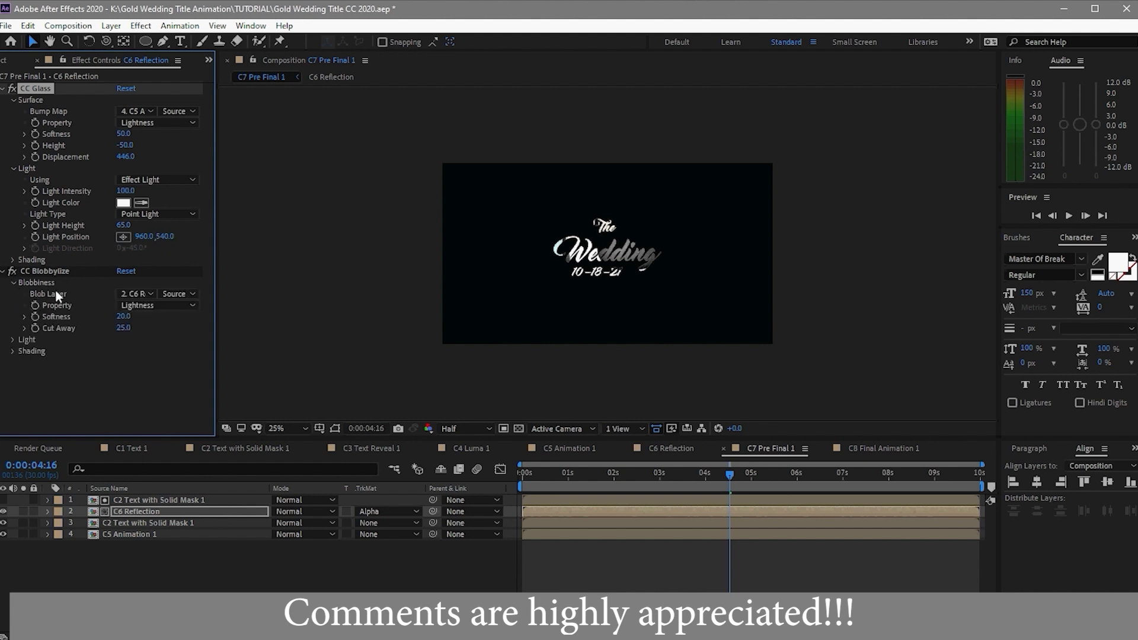
click(143, 293)
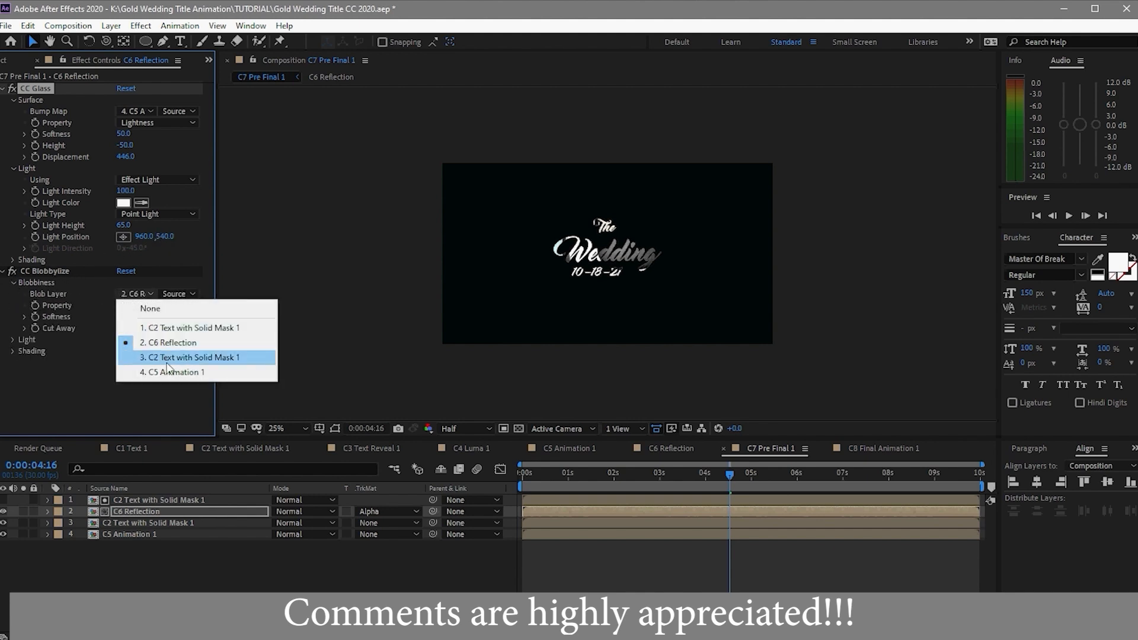
click(168, 372)
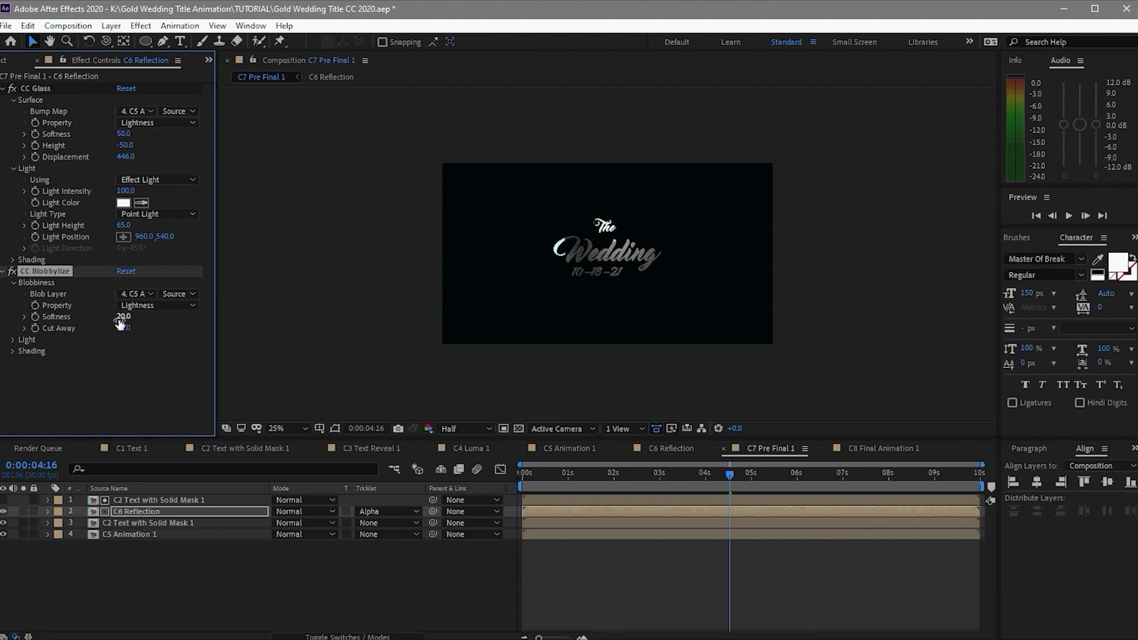
click(124, 317)
text(6)
key(Tab)
text(3)
click(185, 304)
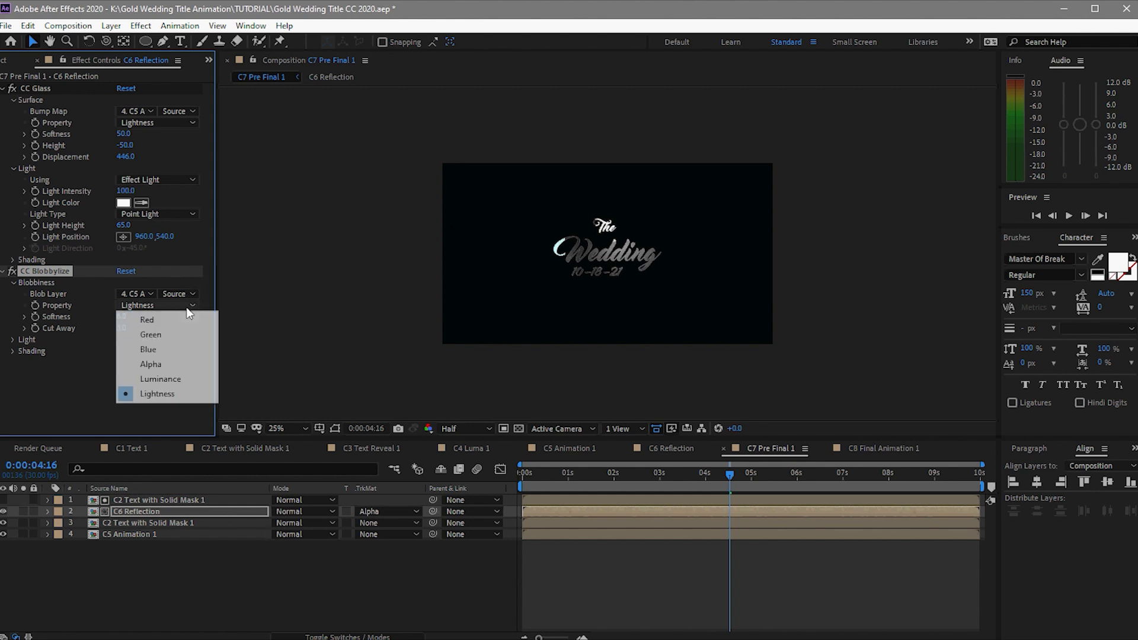
click(159, 365)
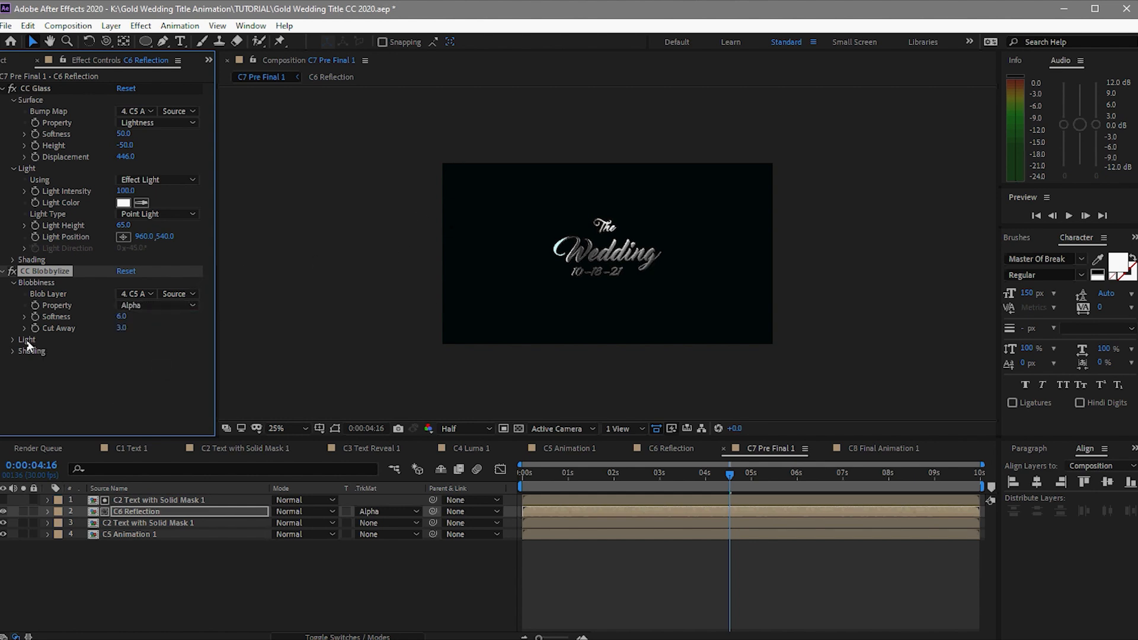
Change the Light Type of CC Blobbylize to Point Light.
click(12, 339)
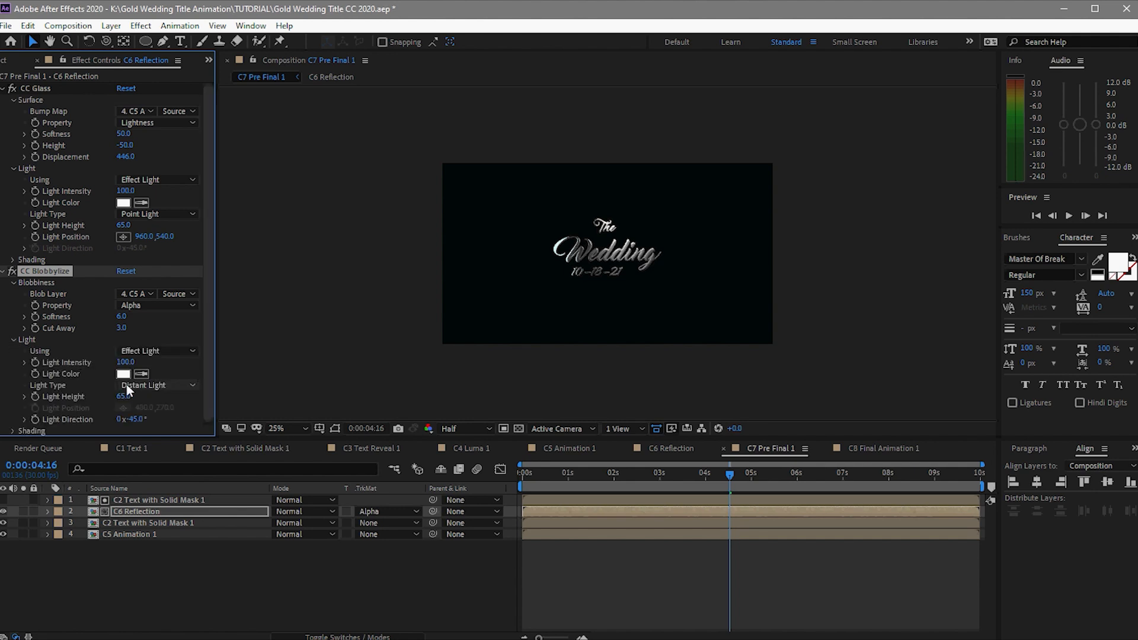
click(157, 385)
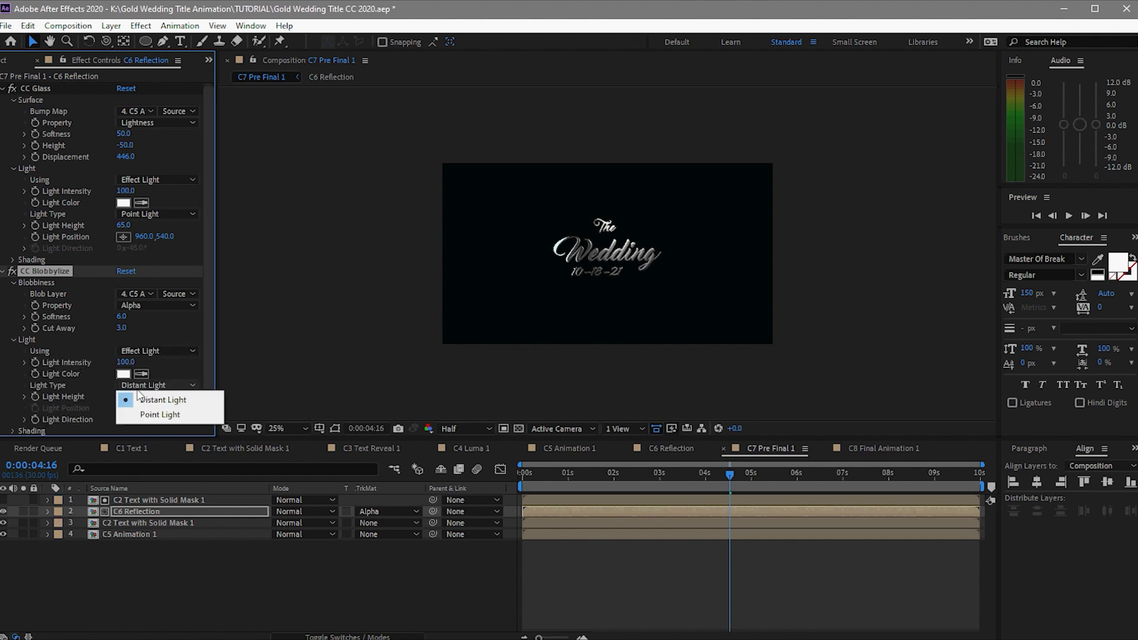
click(160, 415)
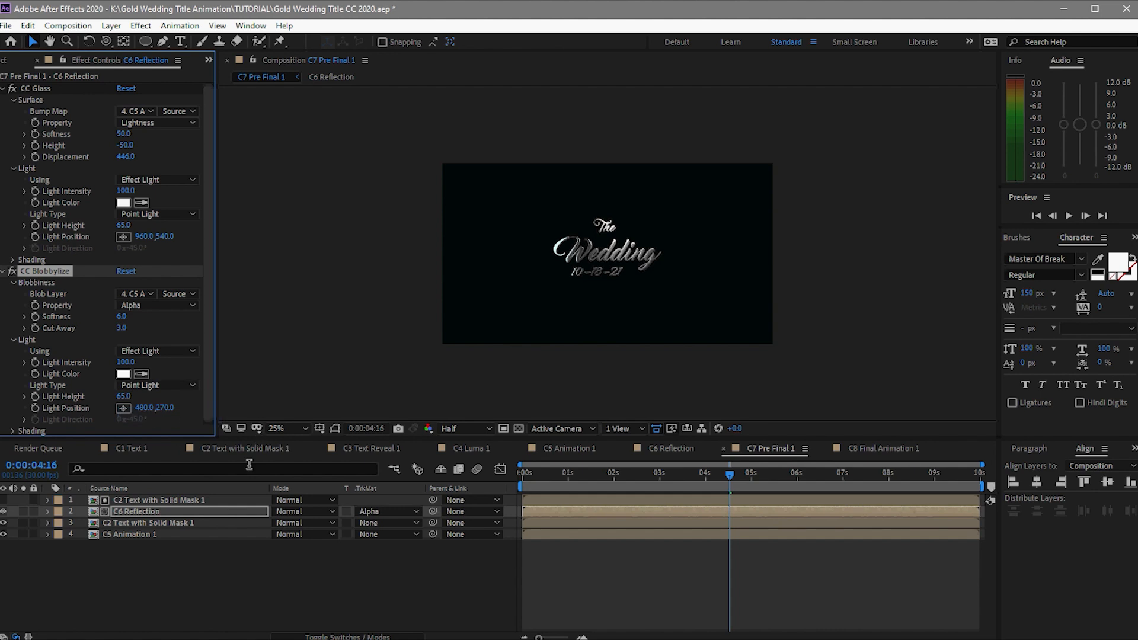
click(241, 511)
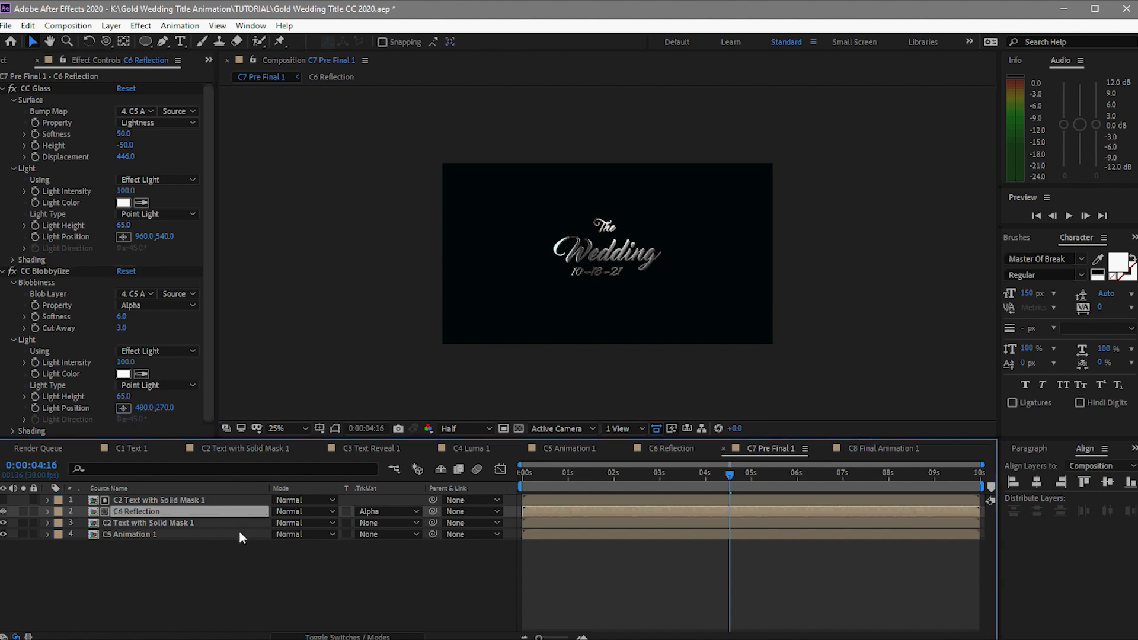
Apply a Fill effect with an orange color to the C5 Animation 1 layer.
click(240, 533)
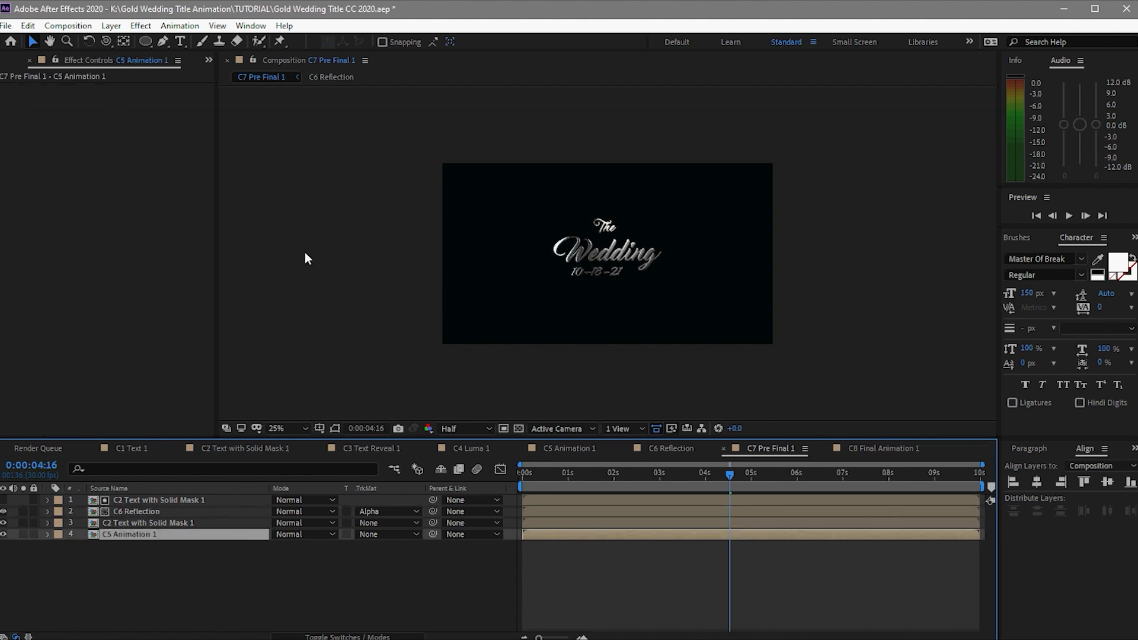
key(ctrl+space)
text(fill)
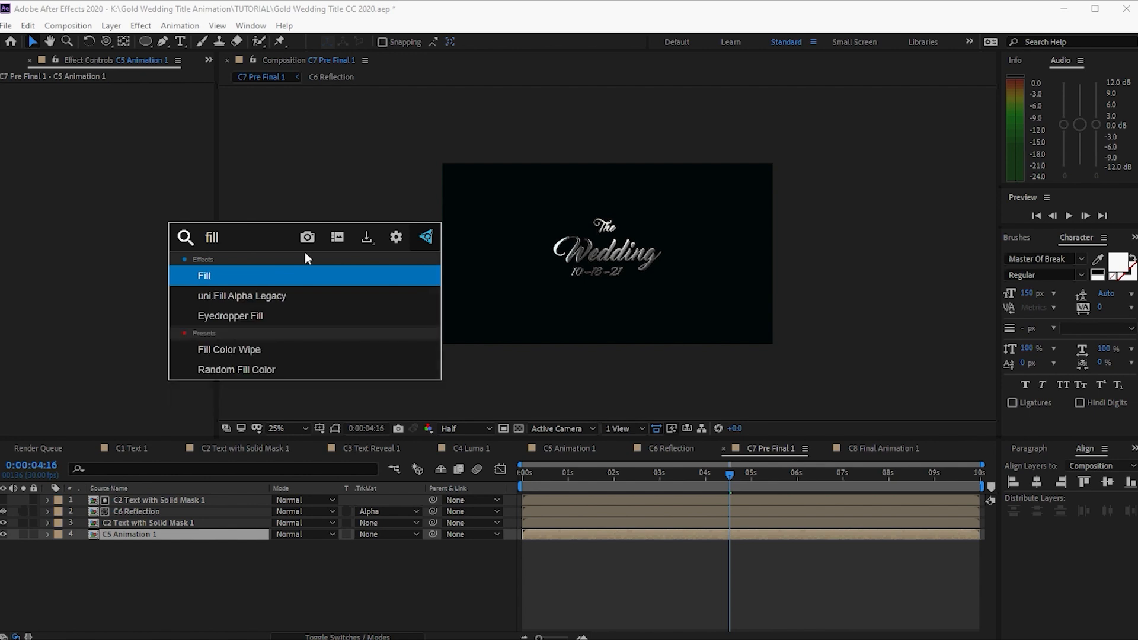
click(285, 277)
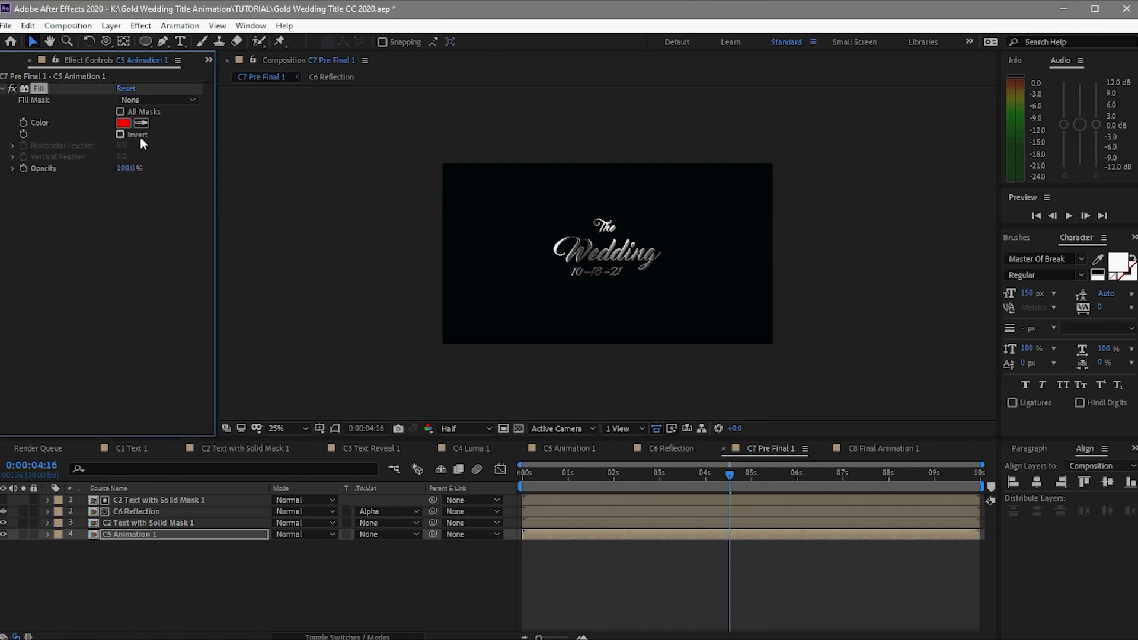
click(123, 123)
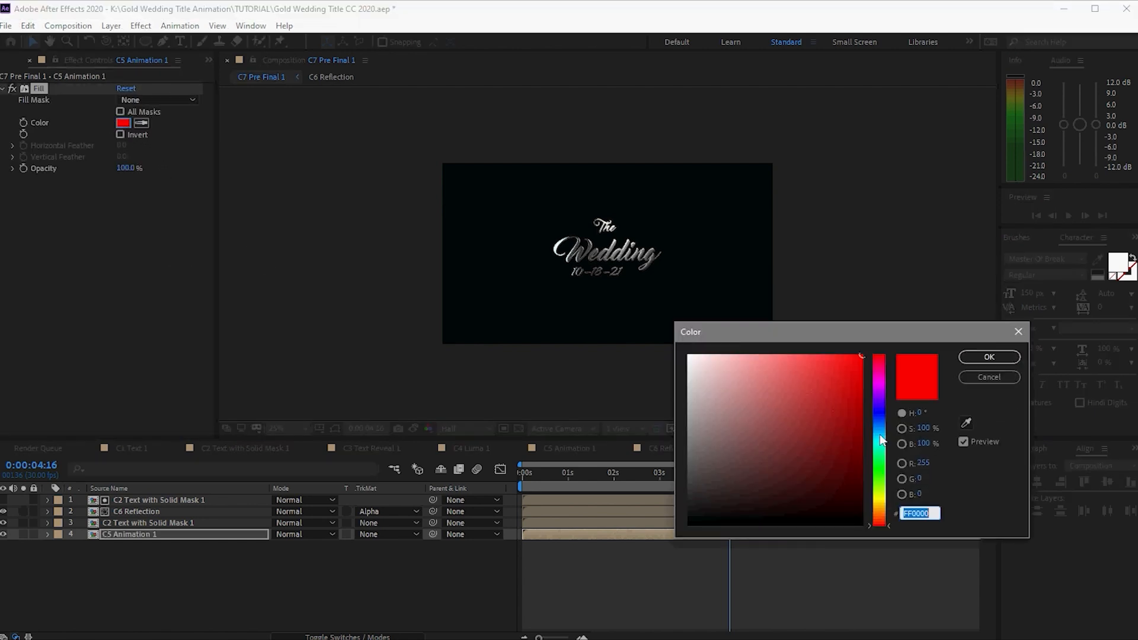
click(880, 513)
click(989, 357)
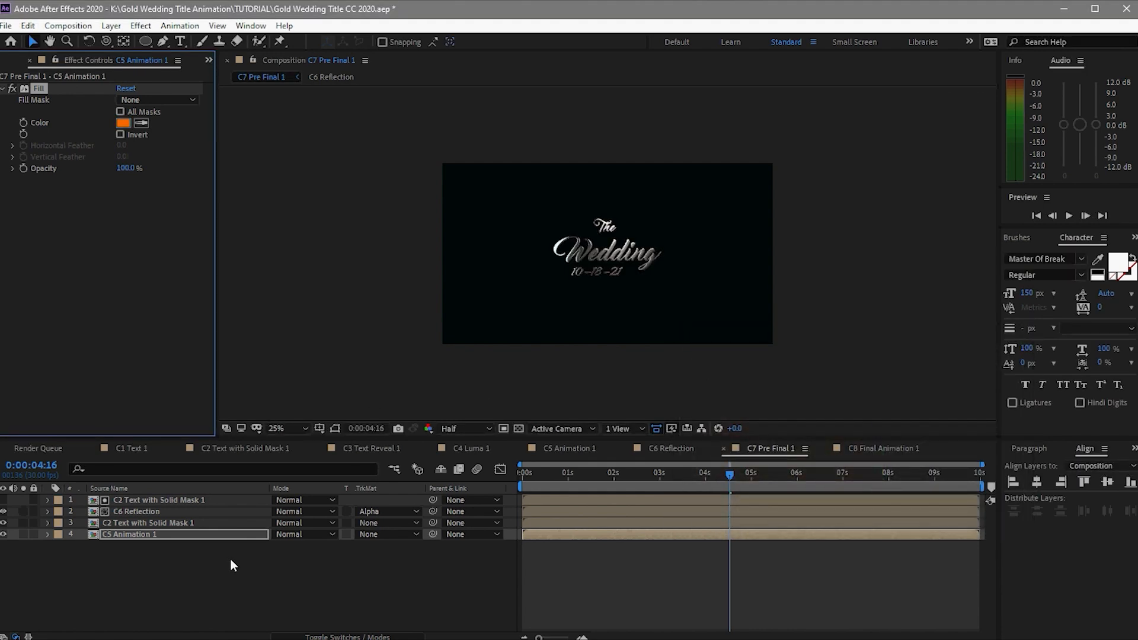
Add an adjustment layer above all layers in C7 Pre Final 1 and apply Curves to it.
right_click(297, 306)
mouse_move(415, 314)
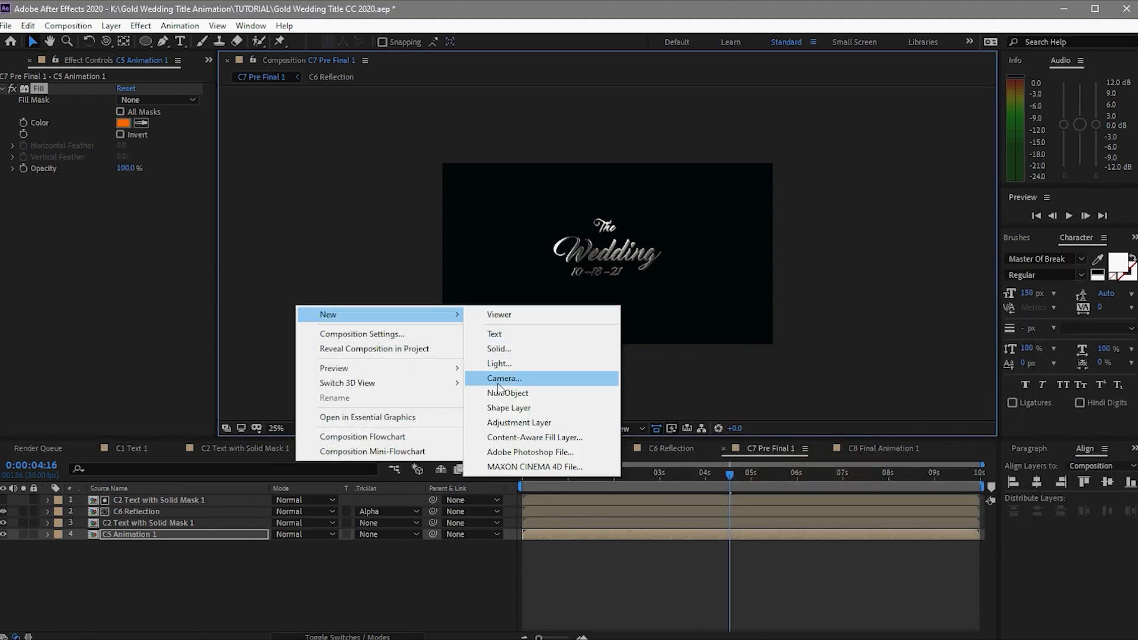
click(504, 422)
drag(245, 533, 235, 496)
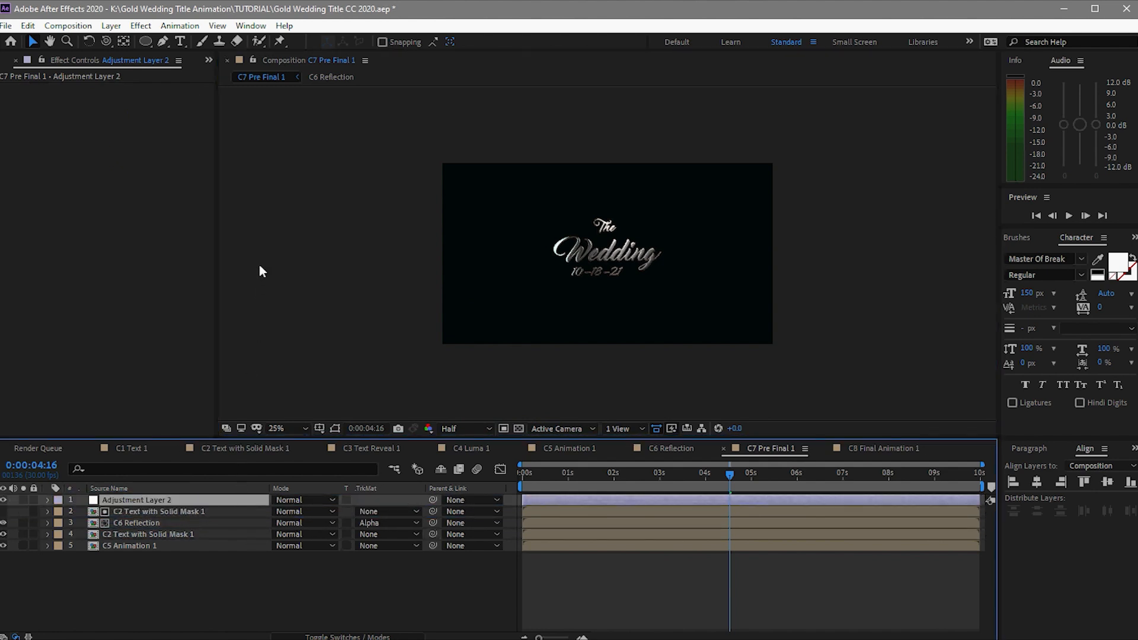
key(ctrl+space)
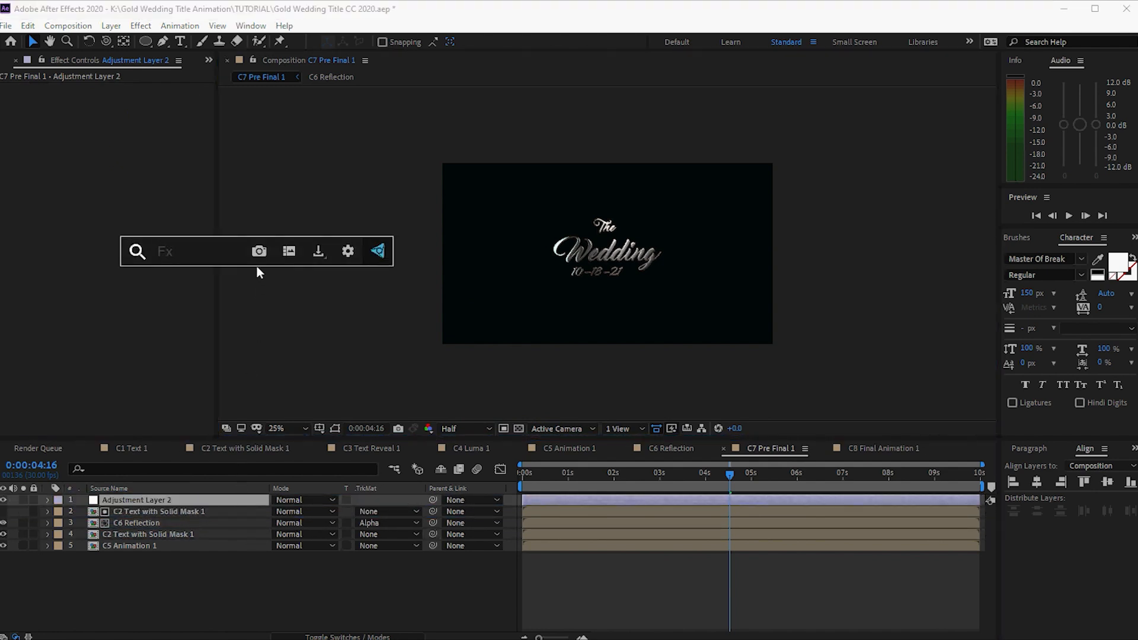
text(c)
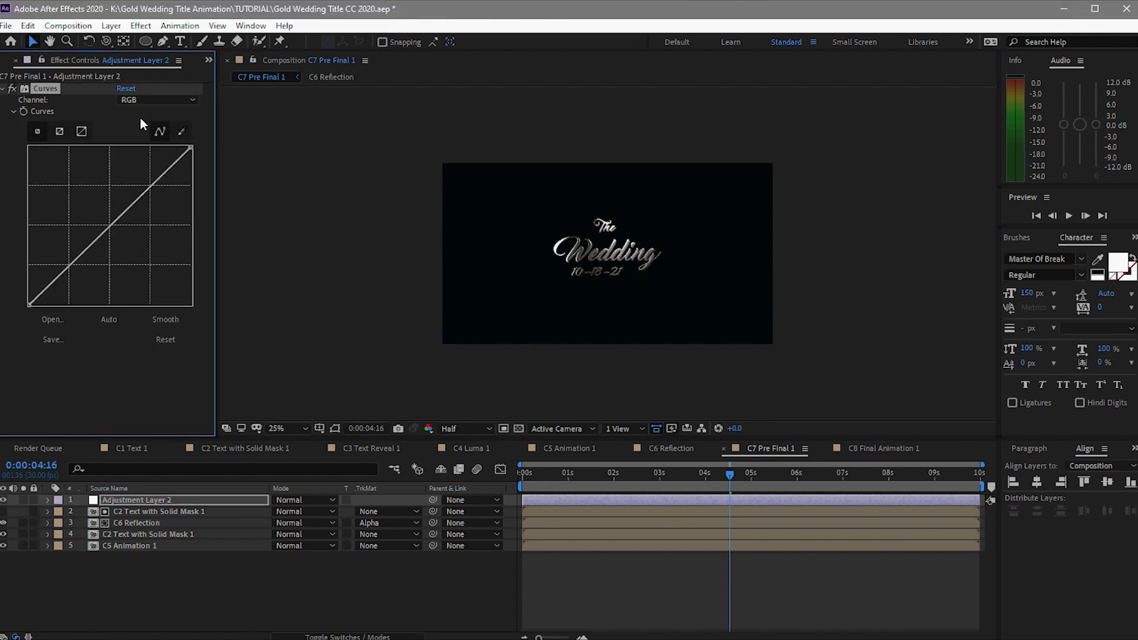
Shift the Curves effect toward gold by raising the Red curve strongly and the Green slightly, and lowering the Blue curve.
click(150, 102)
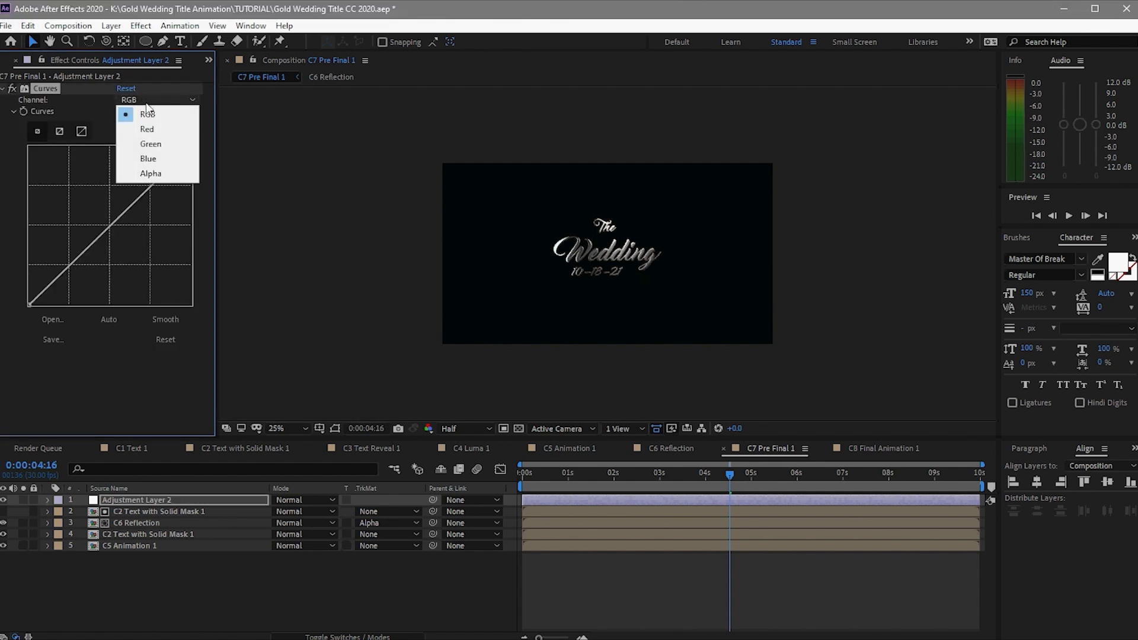
click(144, 124)
drag(109, 225, 92, 212)
click(166, 98)
click(151, 144)
drag(109, 226, 82, 212)
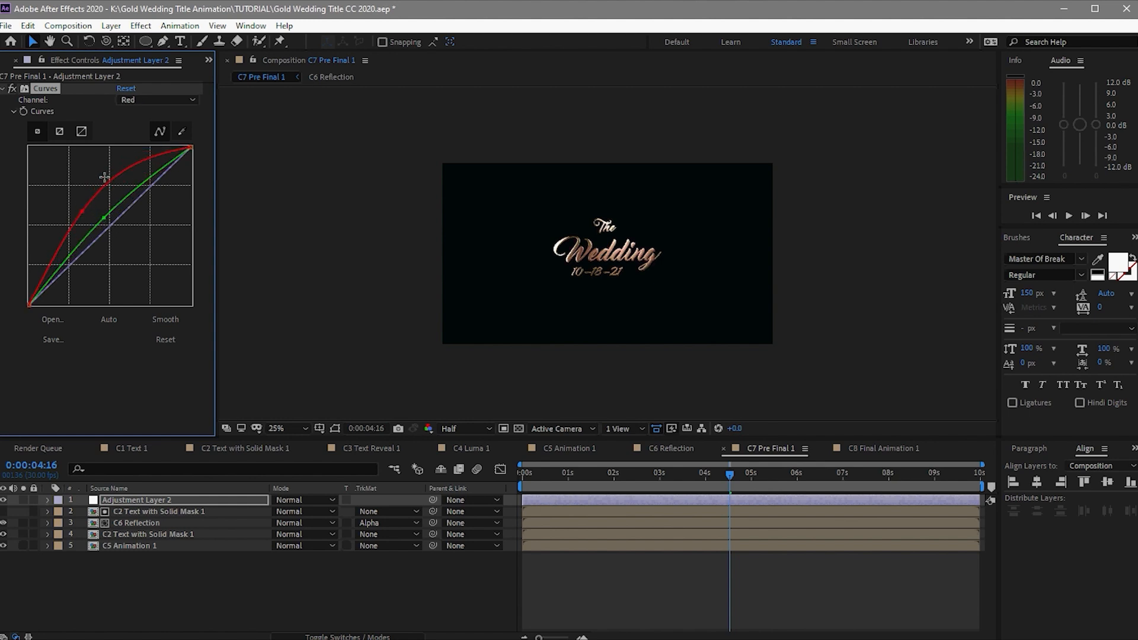
click(131, 103)
click(142, 158)
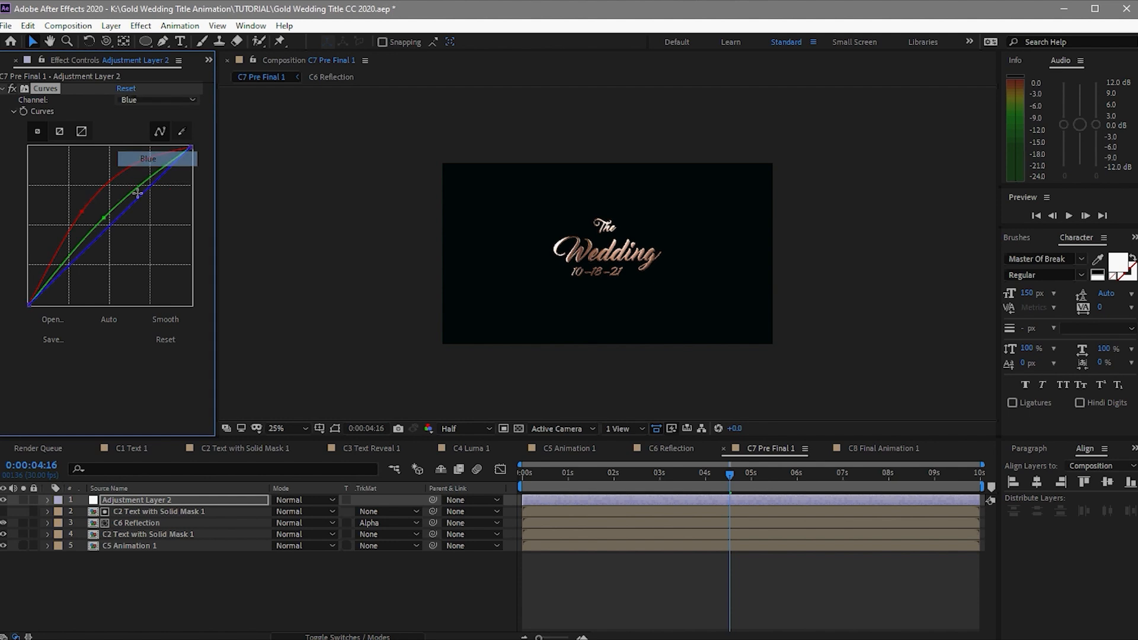
mouse_move(109, 226)
mouse_down()
mouse_move(124, 247)
mouse_move(122, 237)
mouse_up()
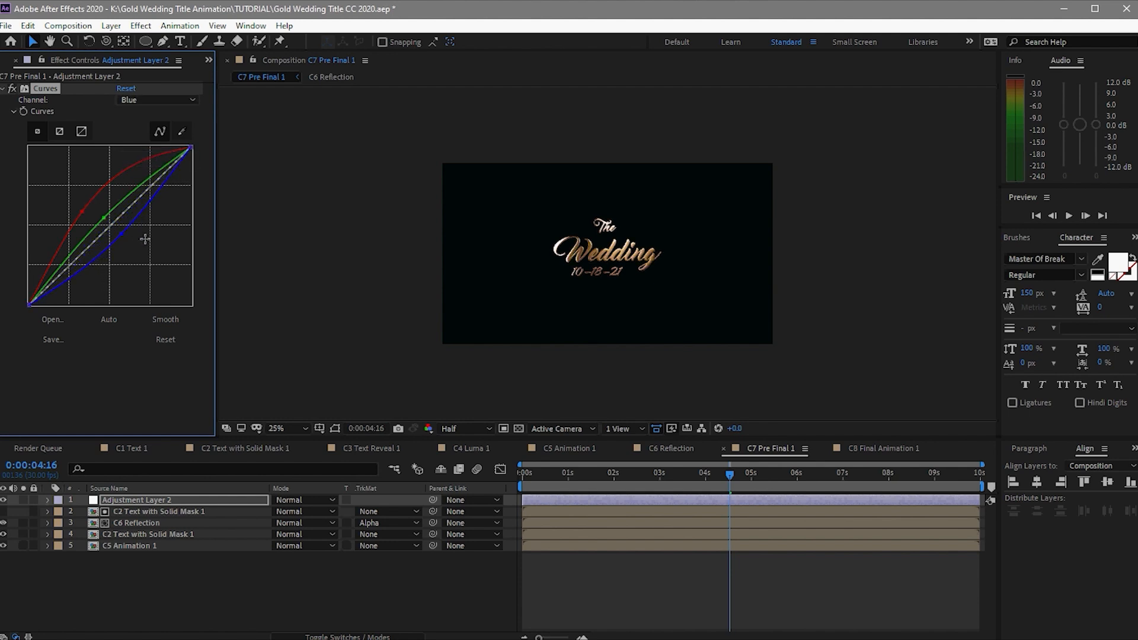
Duplicate the Curves effect, reset the copy and pull its RGB curve down in the shadows.
key(ctrl+d)
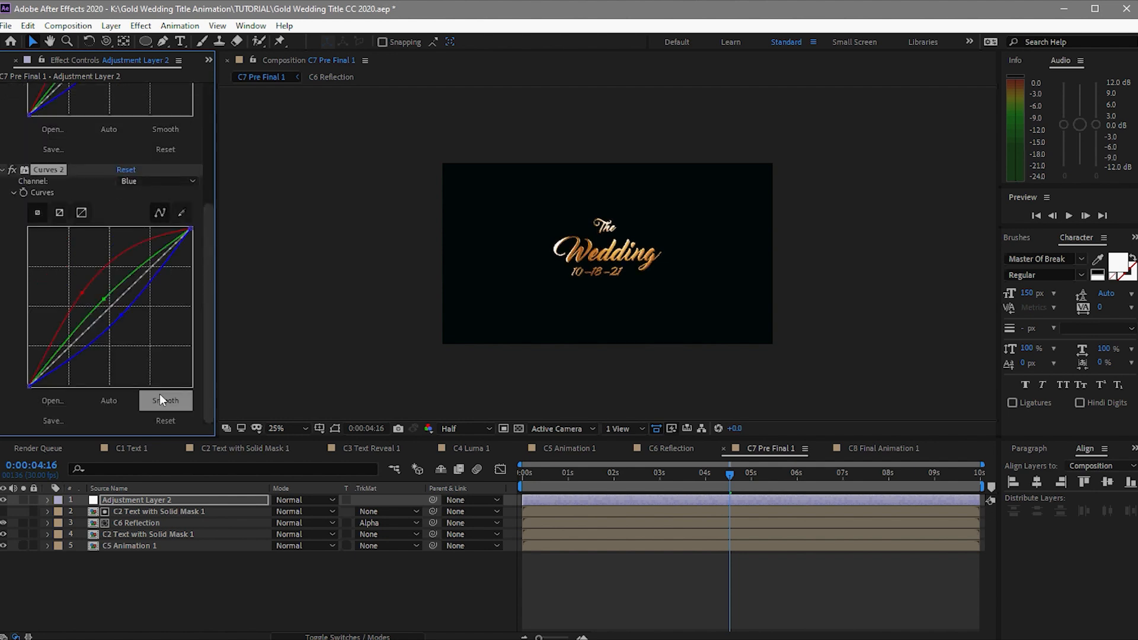
click(126, 170)
drag(77, 337, 76, 359)
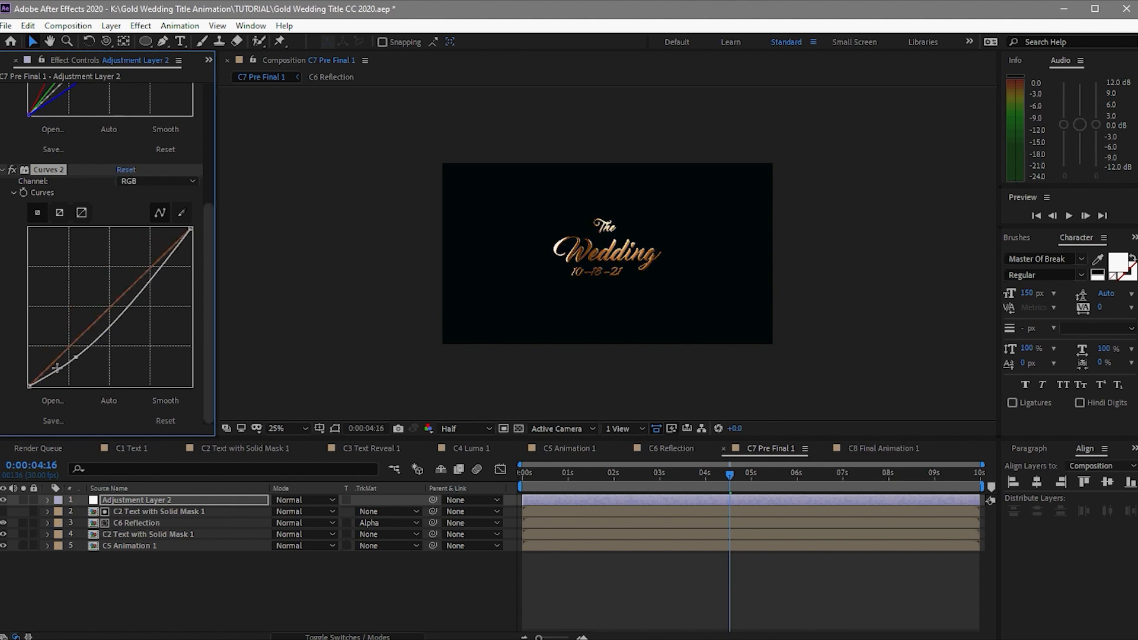
Lift the darkest shadows of the second RGB curve, apply Hue/Saturation with Master Saturation 20, and preview the grade.
drag(56, 368, 51, 359)
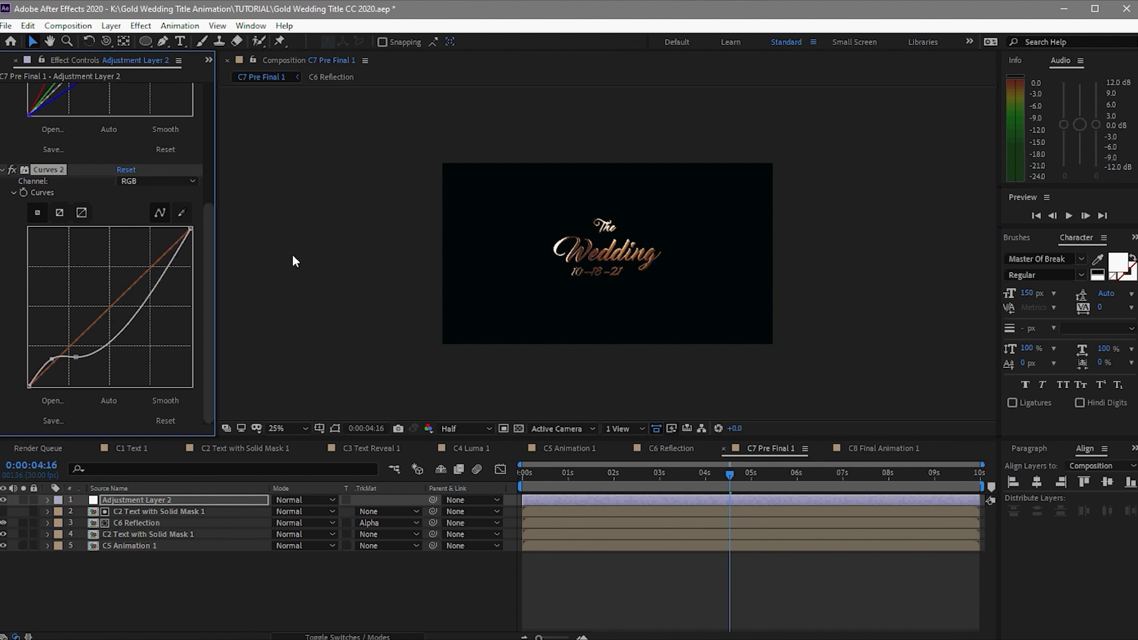
key(ctrl+space)
text(hu)
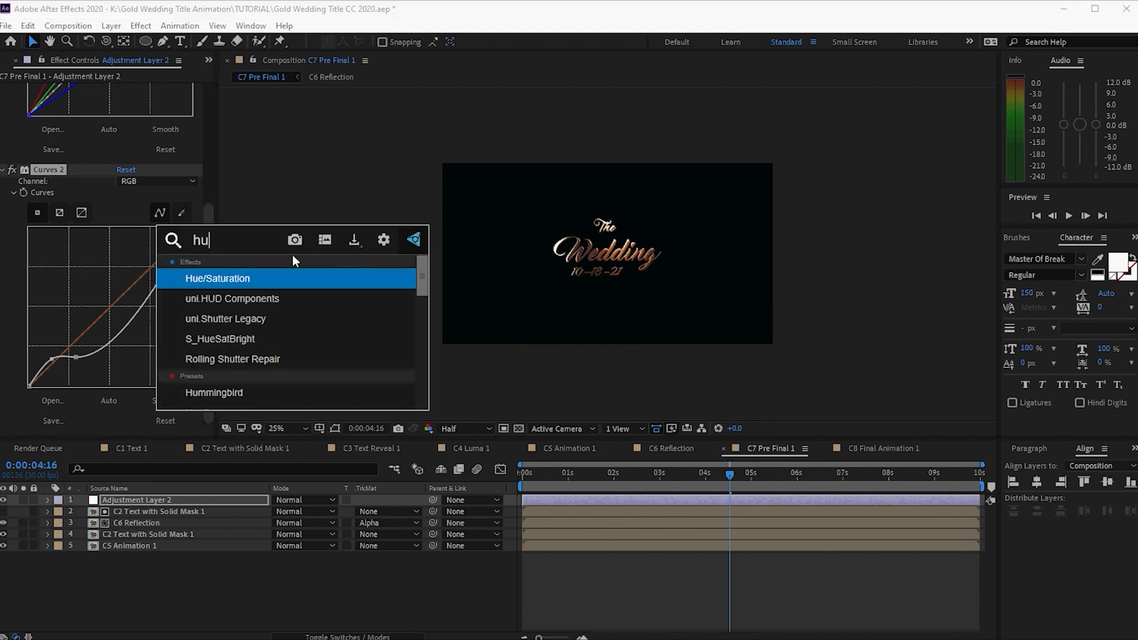
click(284, 282)
click(122, 372)
text(20)
click(340, 290)
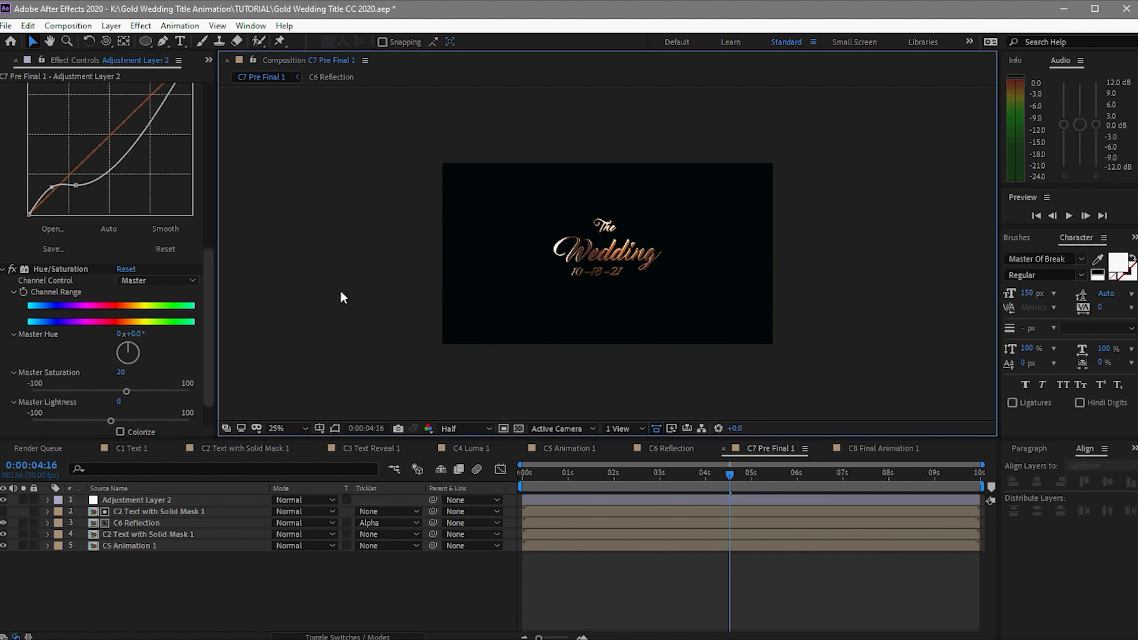
drag(730, 478, 701, 517)
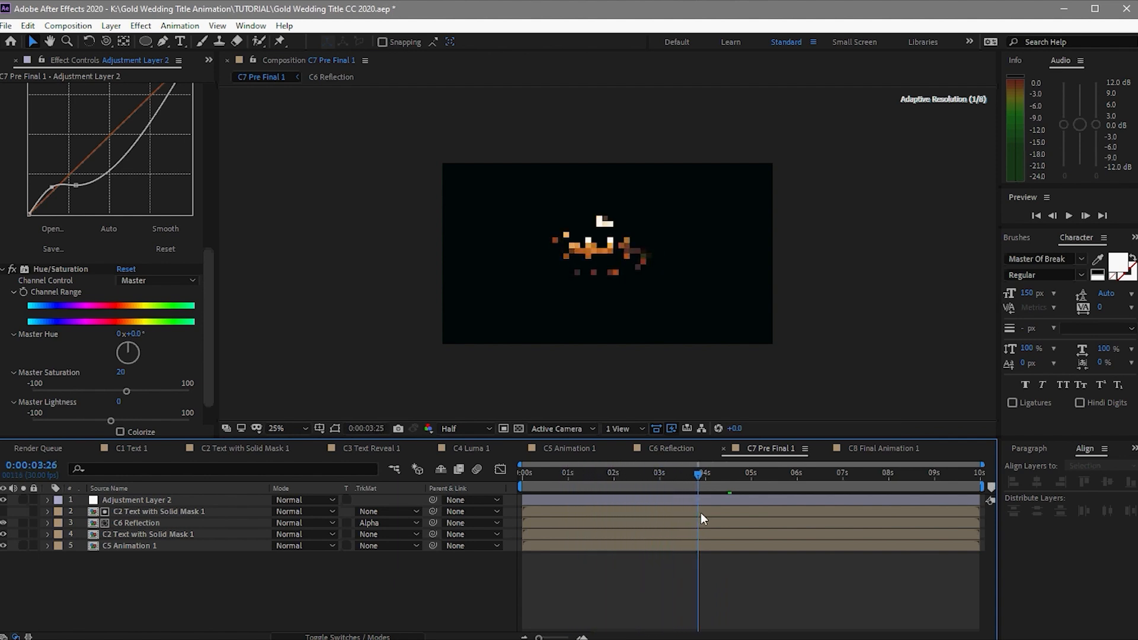
click(1069, 216)
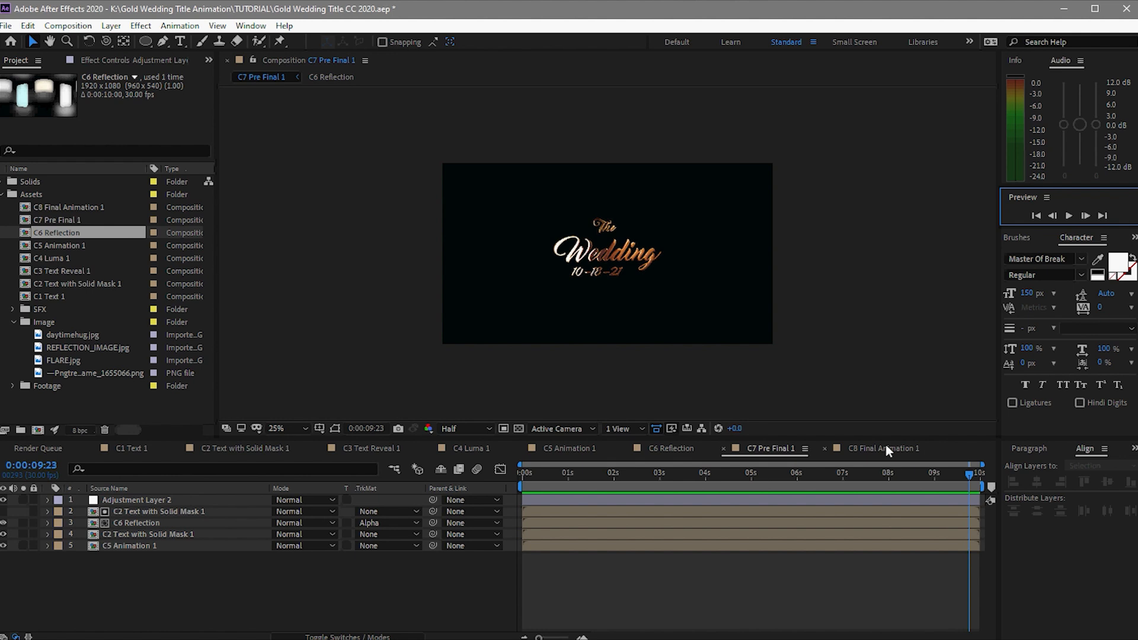
Place C7 Pre Final 1 in the C8 Final Animation 1 composition and add the gold frame PNG above it.
click(886, 448)
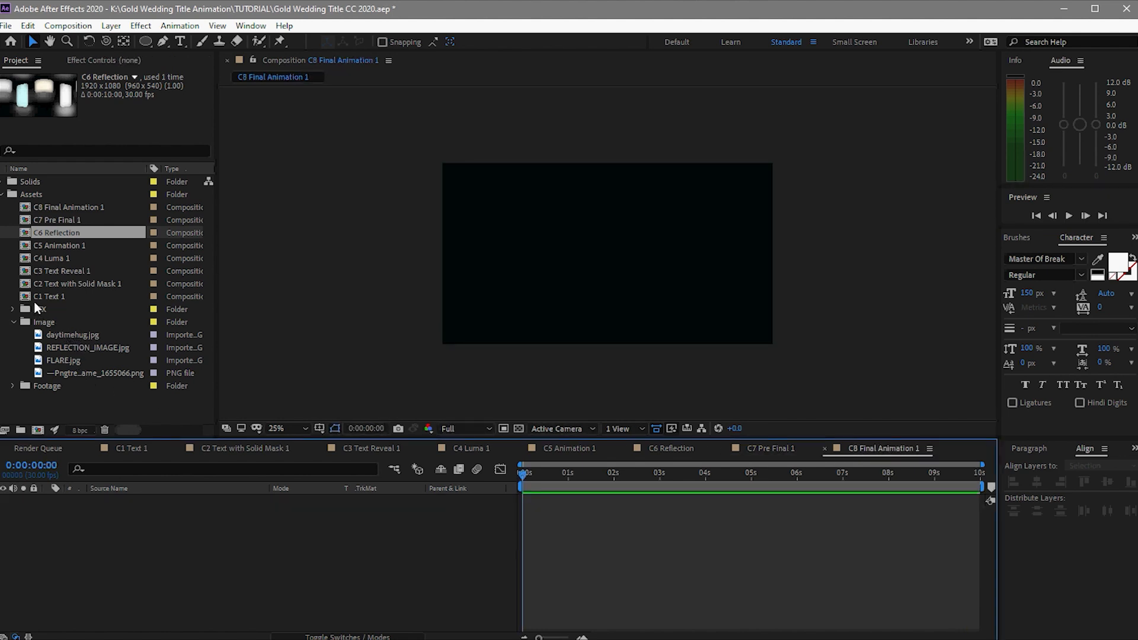
drag(45, 219, 92, 563)
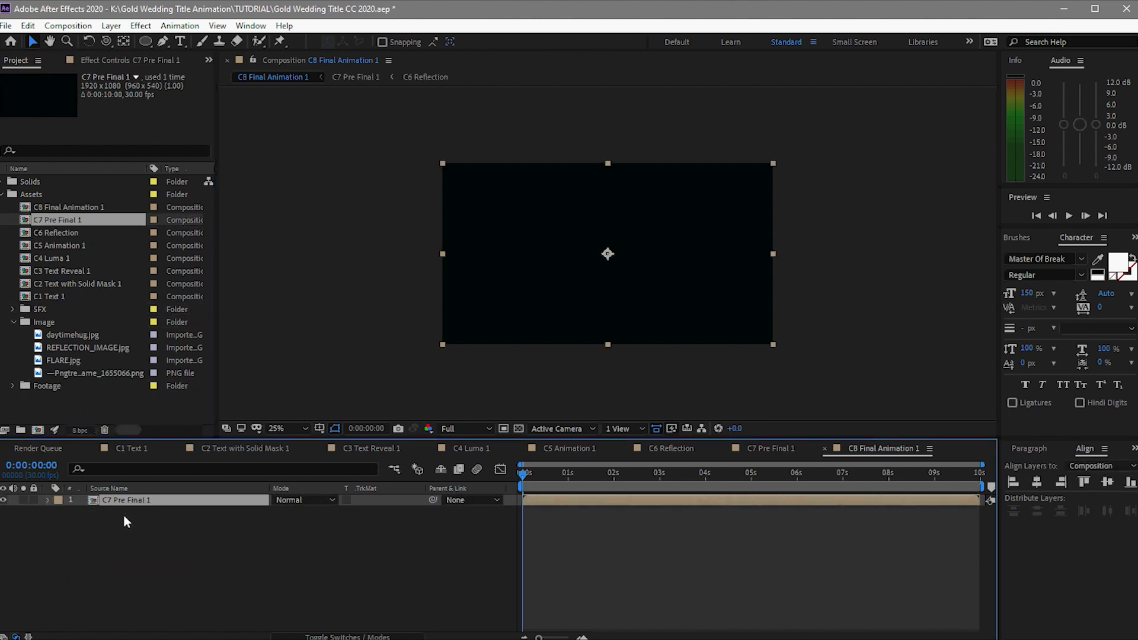
click(73, 371)
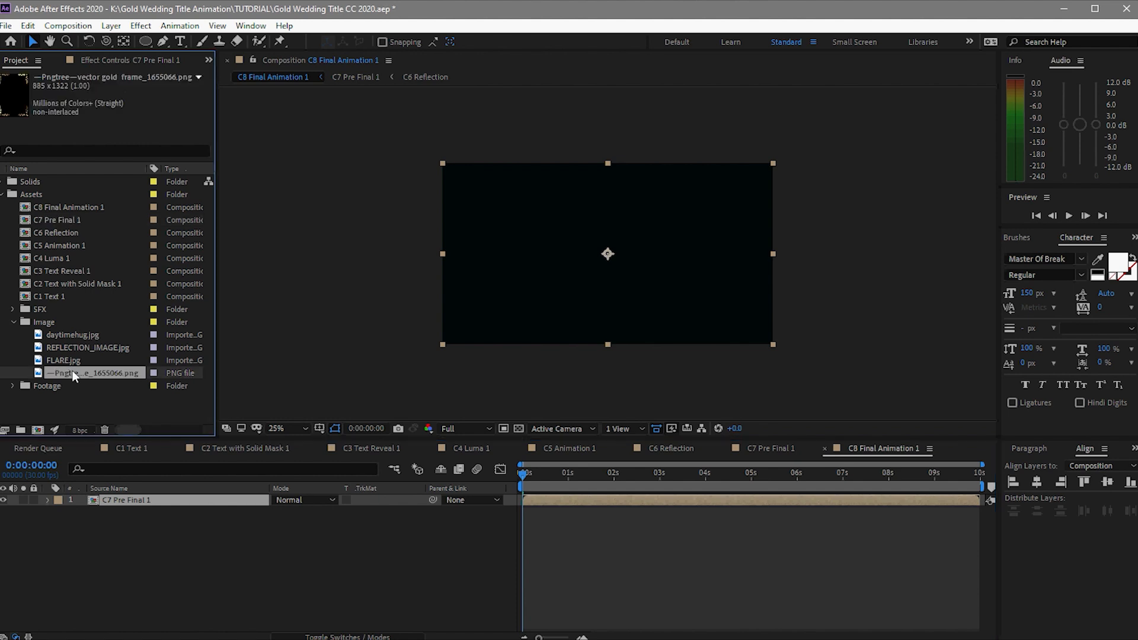
drag(72, 371, 101, 501)
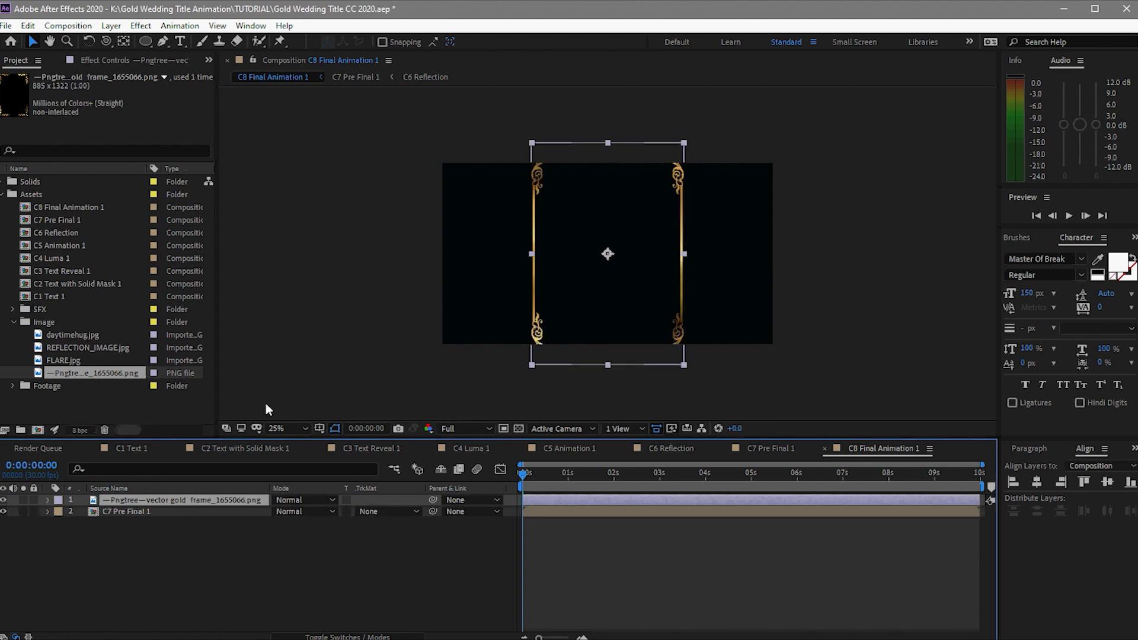
Rotate the gold frame layer 90° and set its first scale value to 75%, leaving the second at 100%, so it frames the title.
key(s)
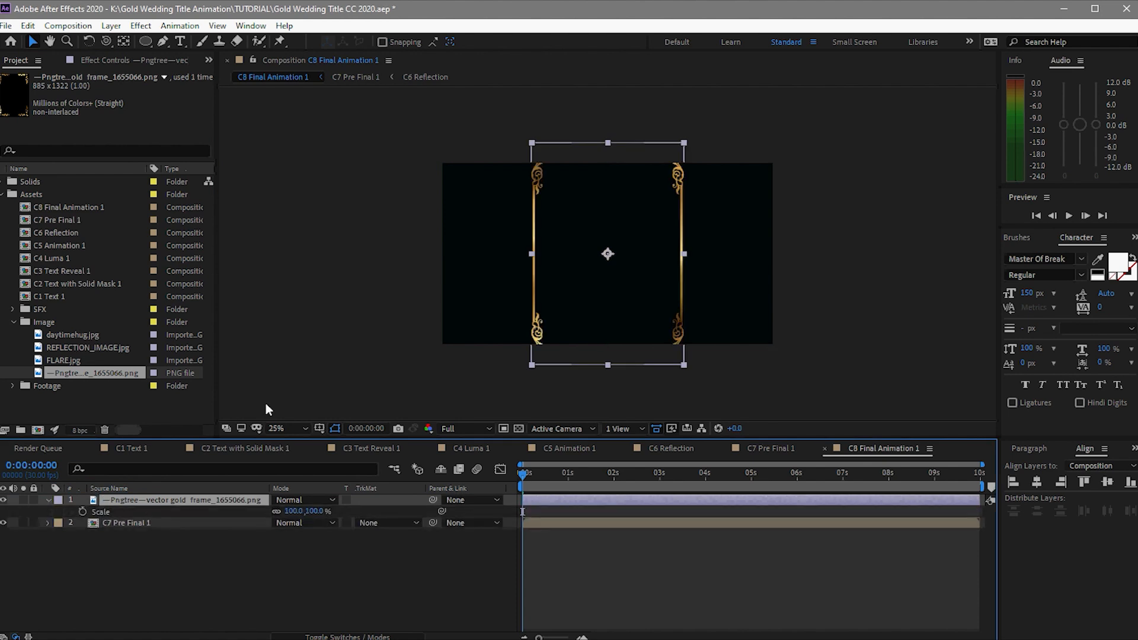
key(shift+r)
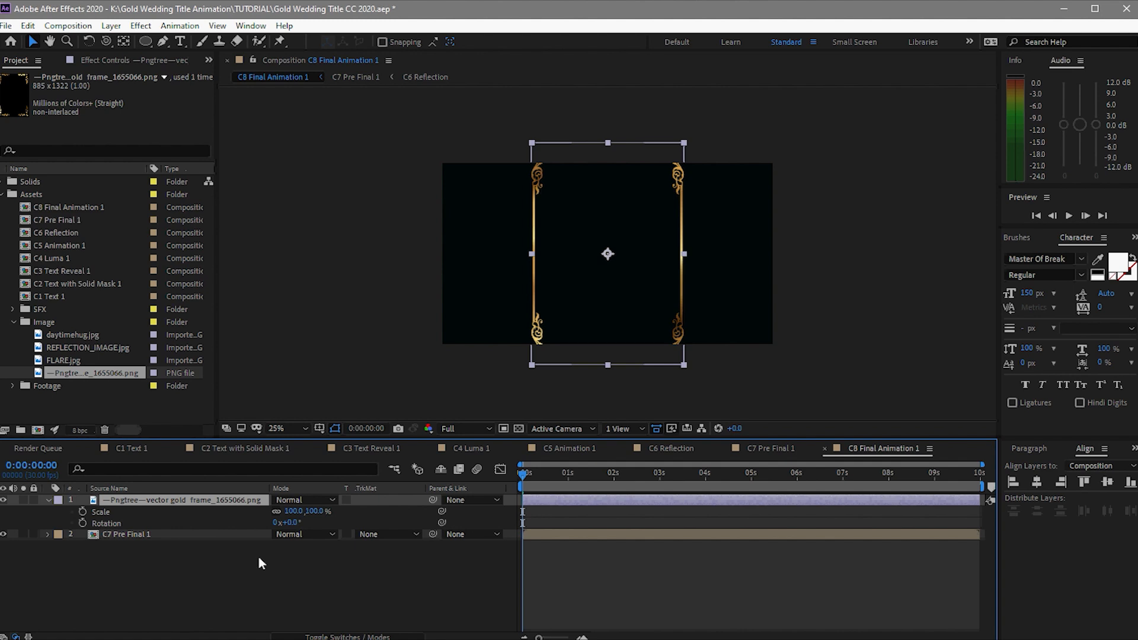
click(289, 522)
text(90)
key(Return)
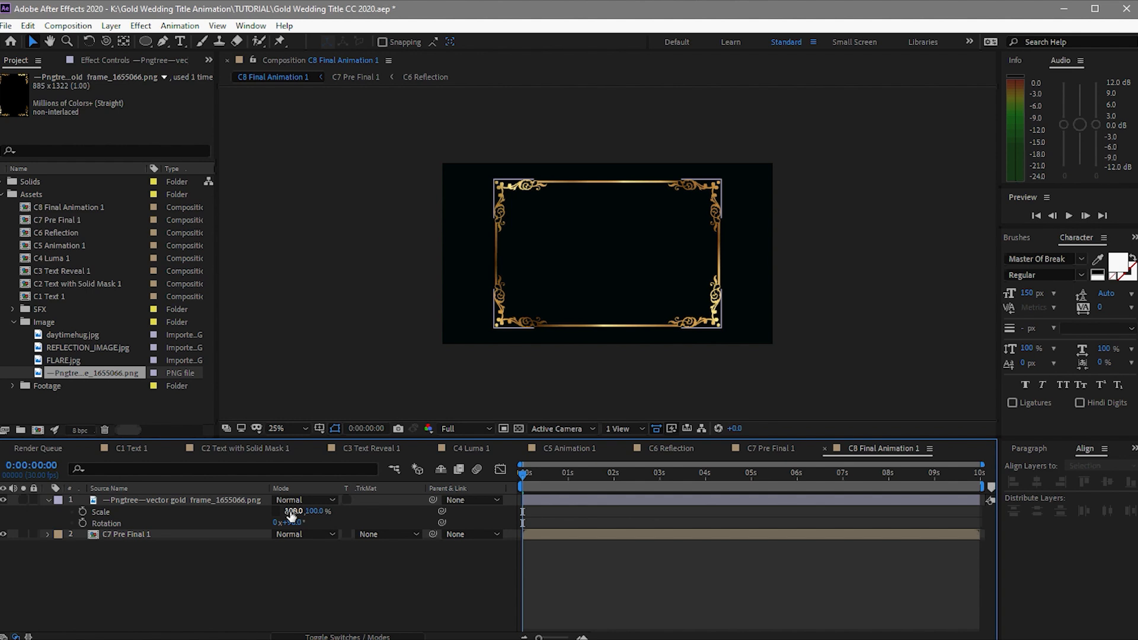
click(294, 511)
key(BackSpace)
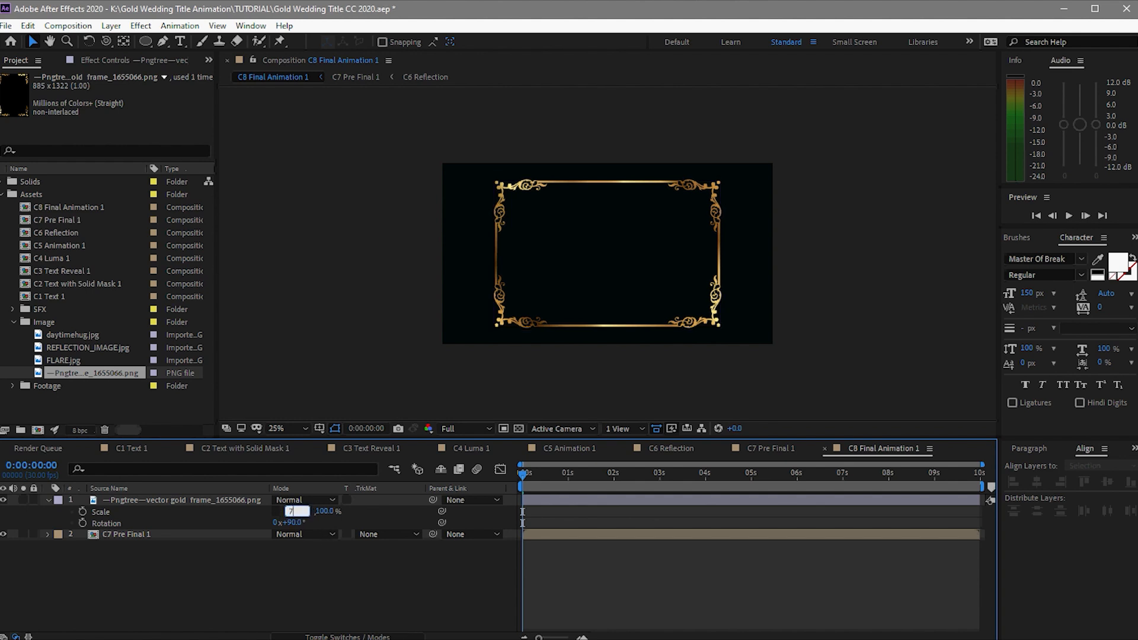
text(75)
key(Return)
drag(523, 473, 692, 470)
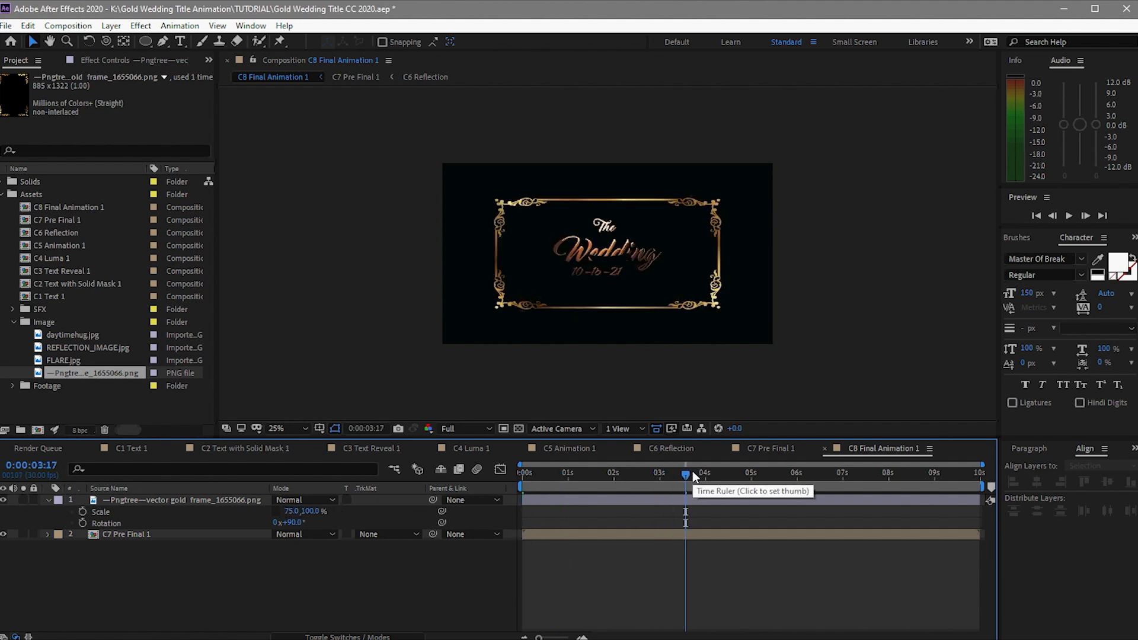
drag(687, 472, 753, 473)
click(47, 501)
Create a 1920 x 1080 dark gray solid named bg and place it below all layers in C8 Final Animation 1.
right_click(318, 250)
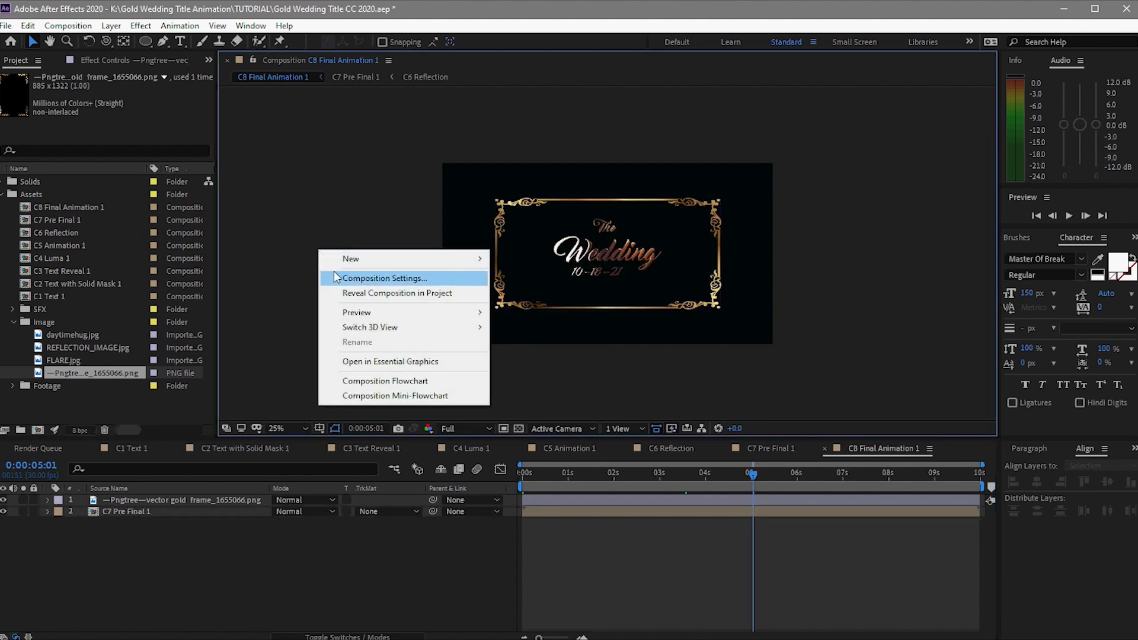
mouse_move(451, 259)
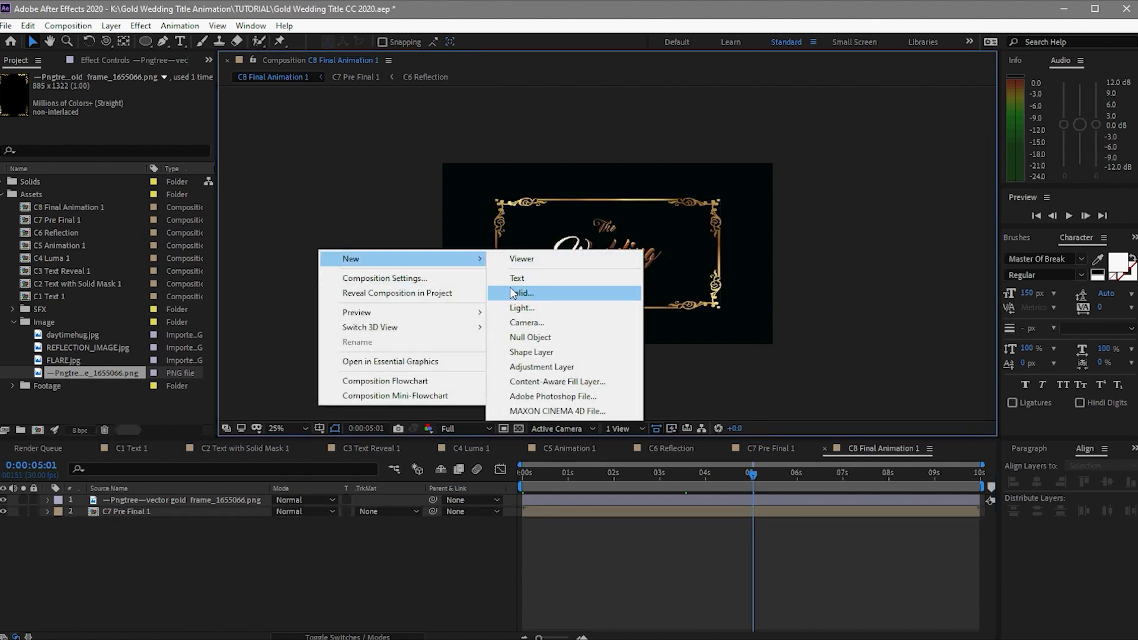
click(510, 289)
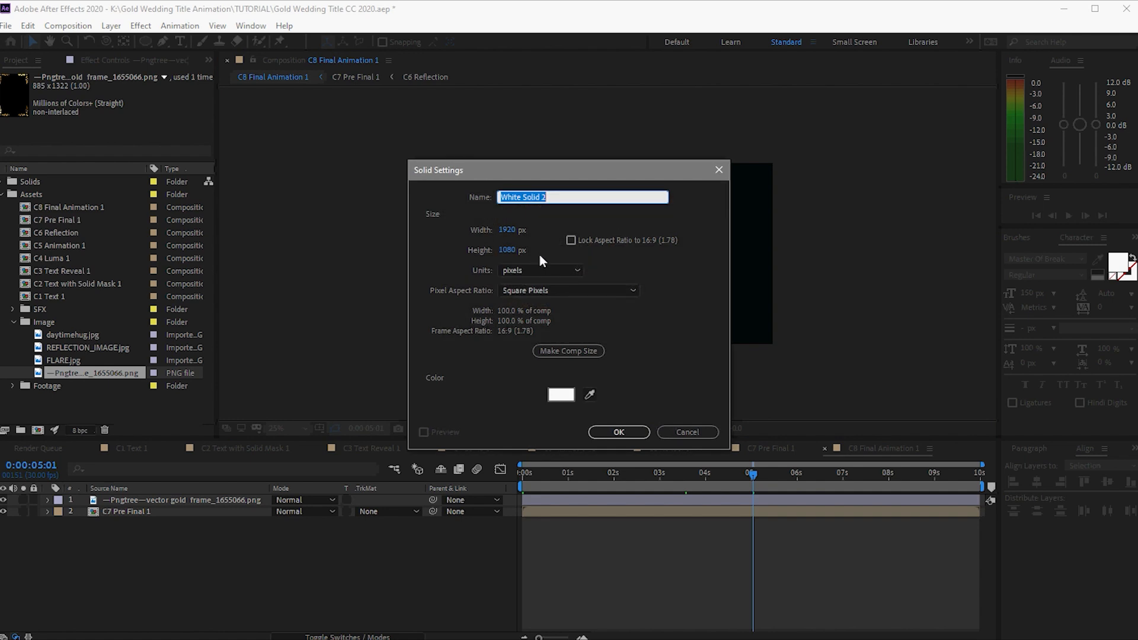
text(bg)
click(562, 395)
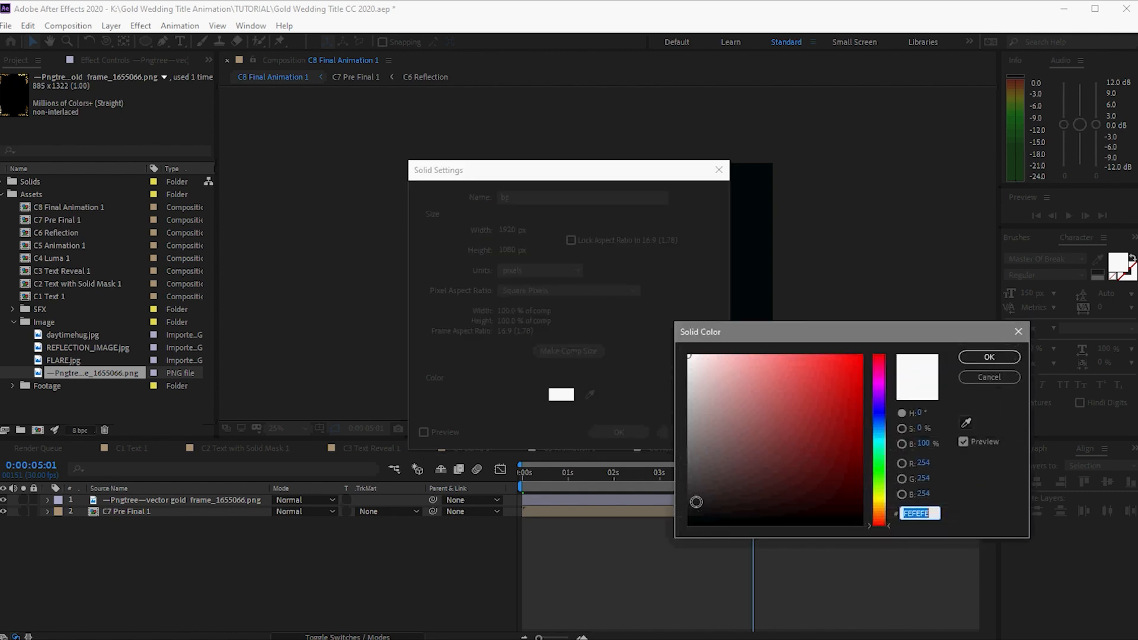
click(696, 502)
click(981, 357)
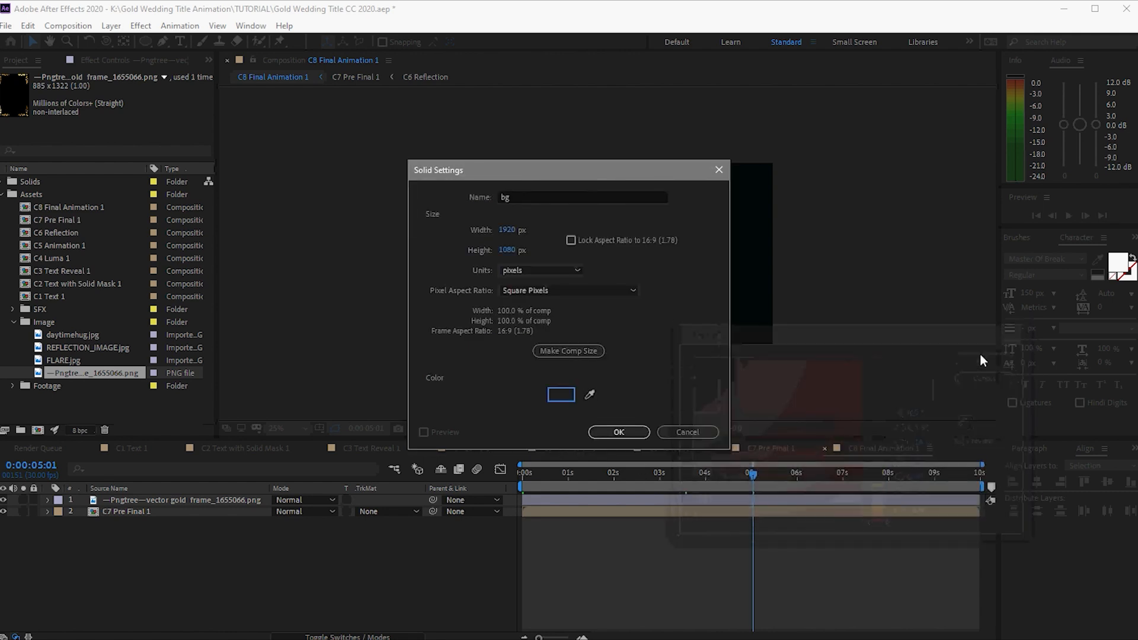
click(634, 432)
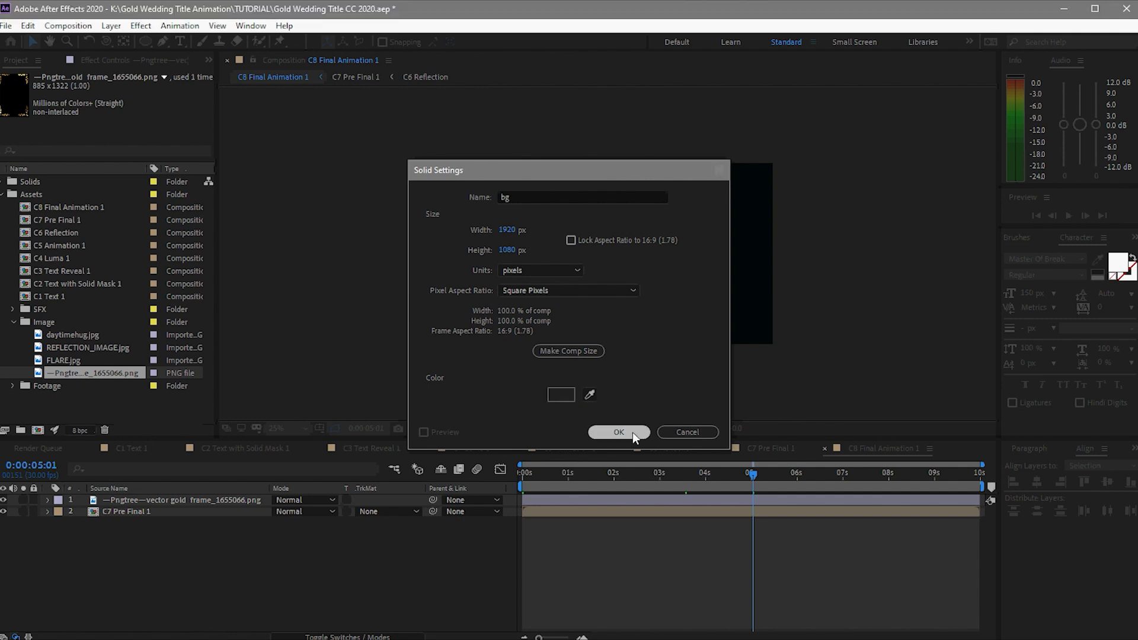
drag(229, 499, 251, 531)
Set the preview resolution to Quarter and play back C8 Final Animation 1.
click(491, 429)
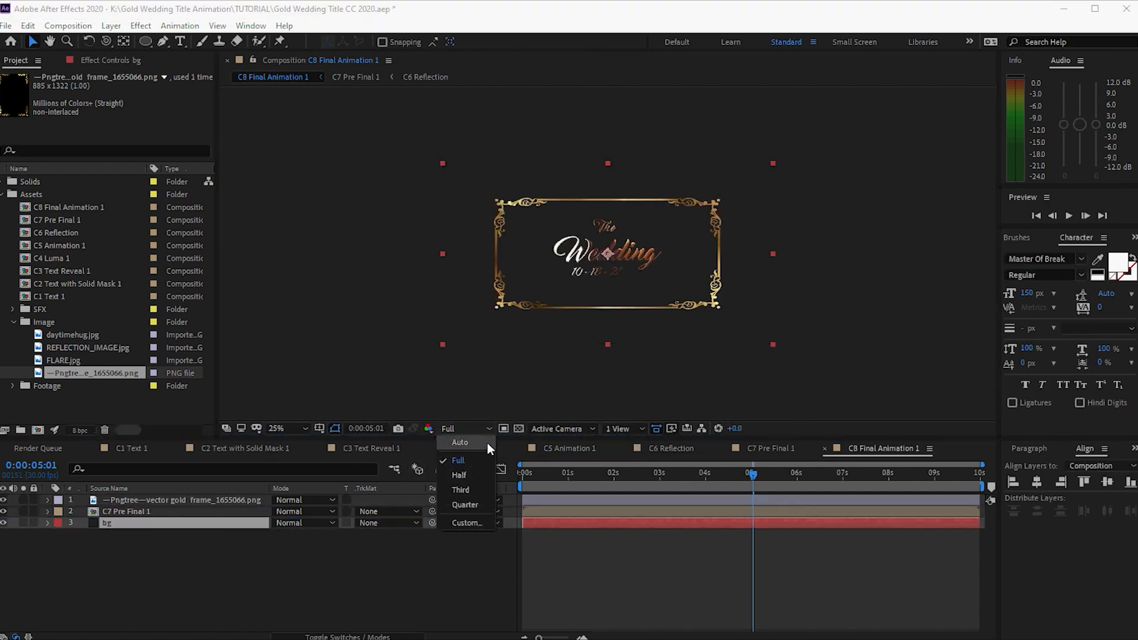
click(475, 504)
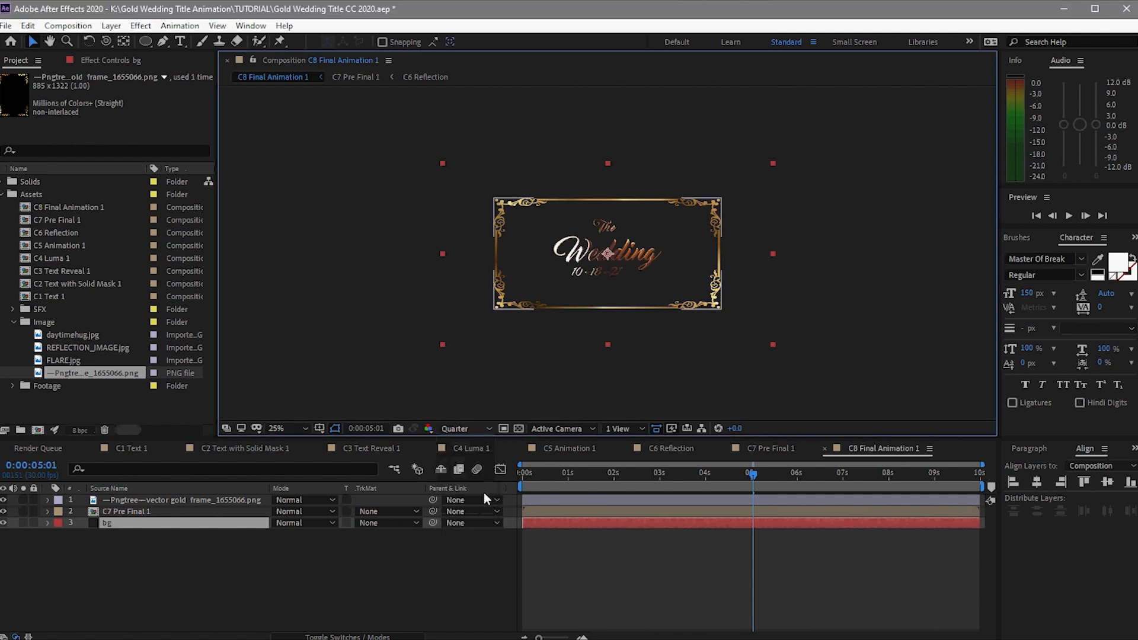
click(1068, 216)
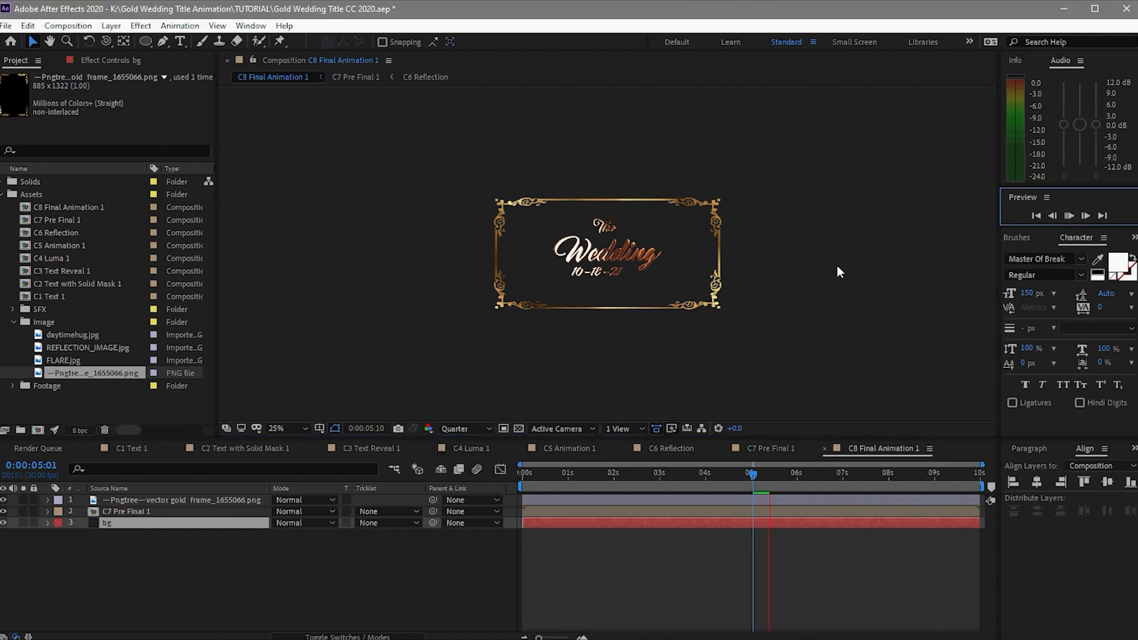
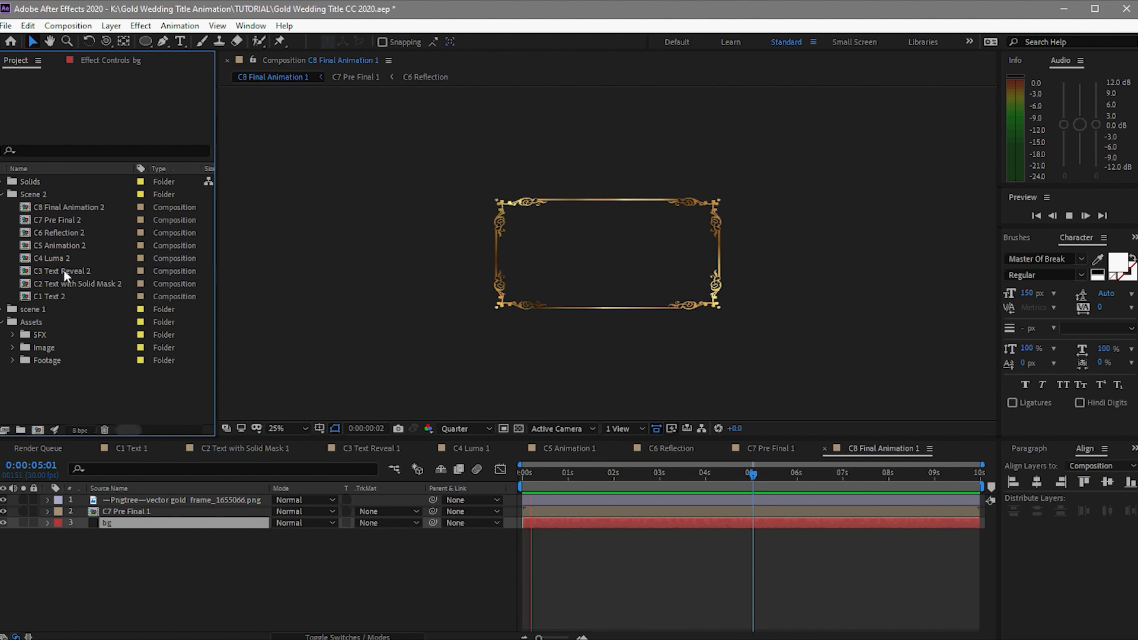
click(1068, 215)
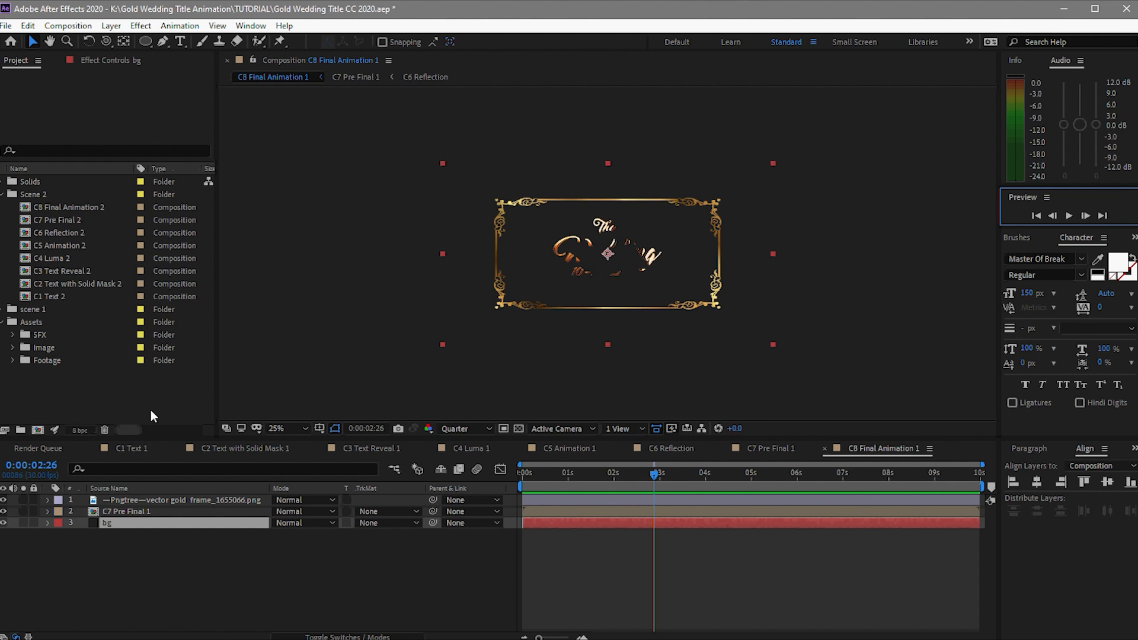
Close the open scene 1 composition timelines and open all the Scene 2 compositions, C1 Text 2 through C8 Final Animation 2.
click(92, 448)
click(93, 448)
click(93, 448)
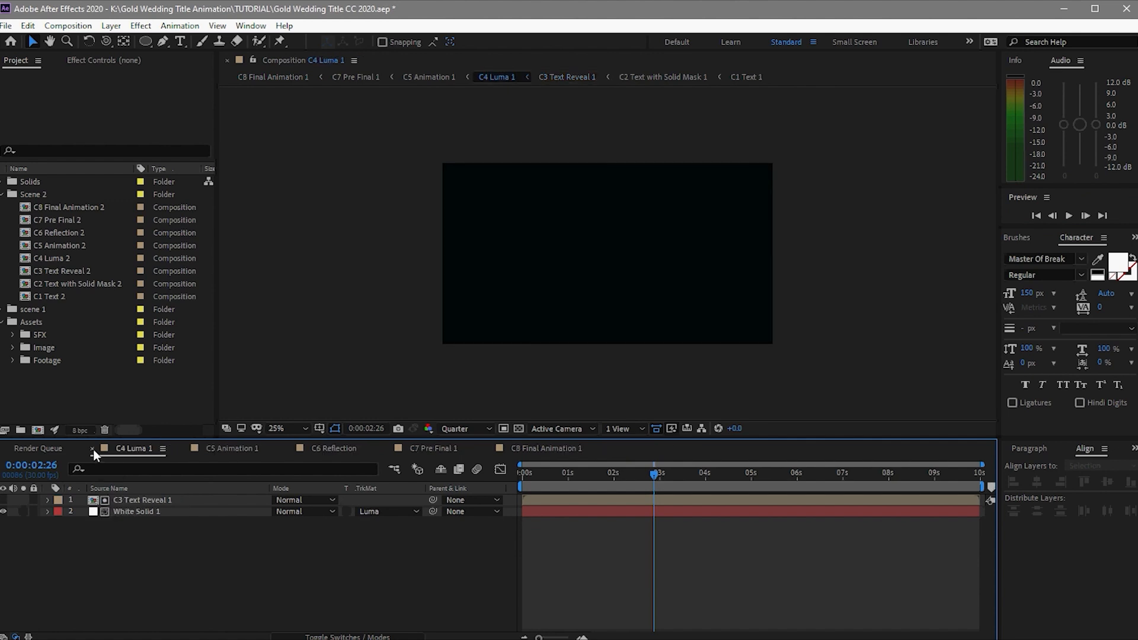
click(94, 448)
click(94, 448)
click(94, 448)
click(94, 448)
click(94, 448)
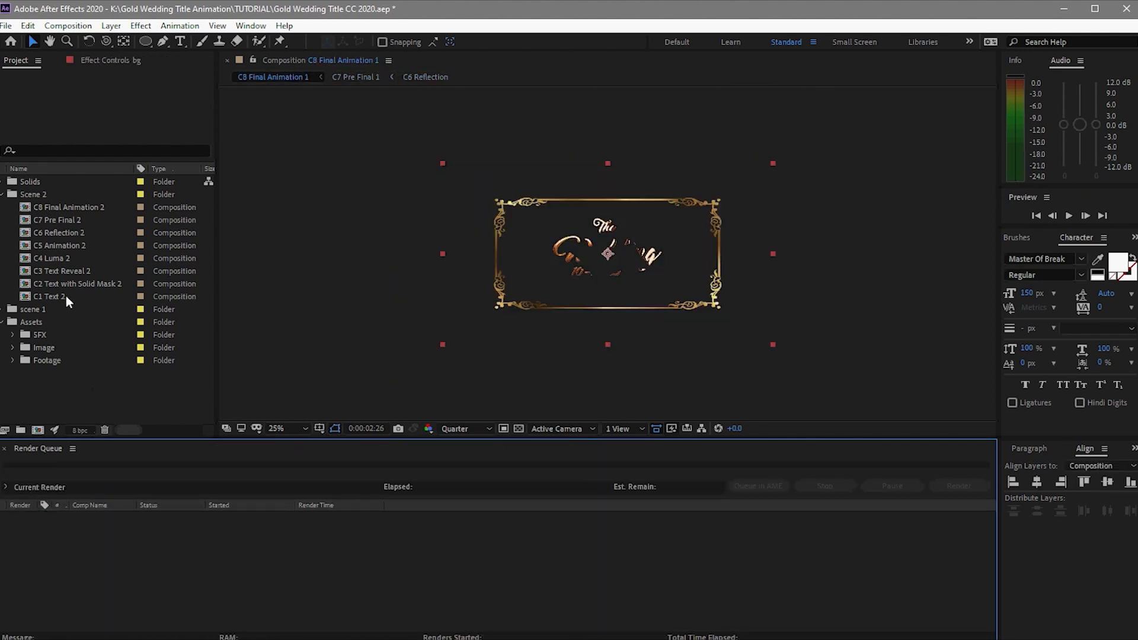
drag(6, 204, 40, 286)
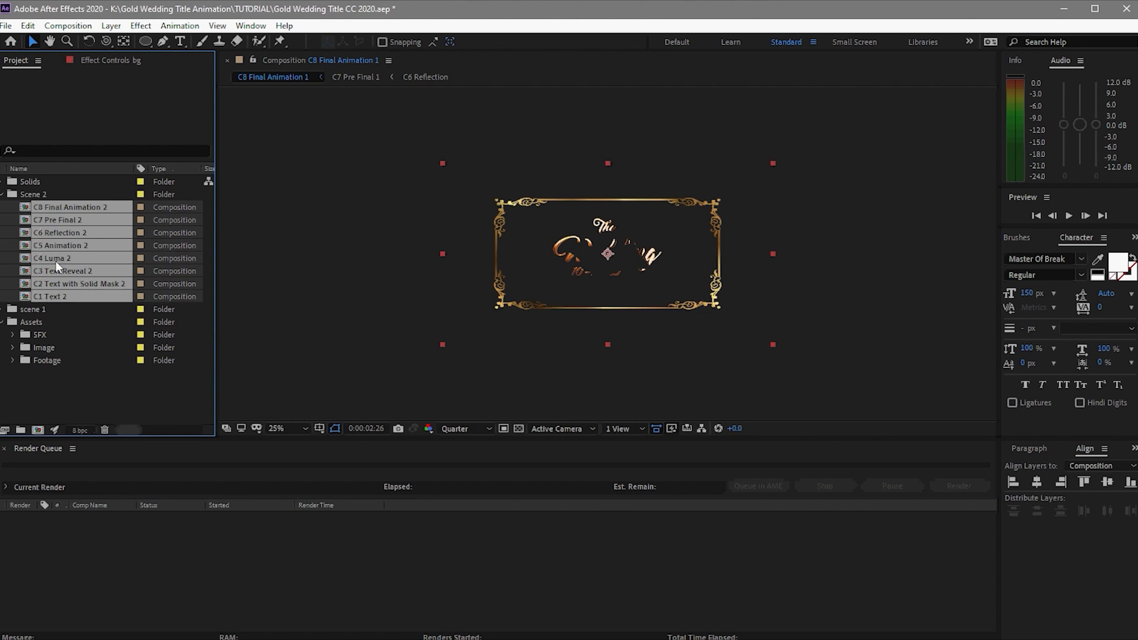
double_click(55, 261)
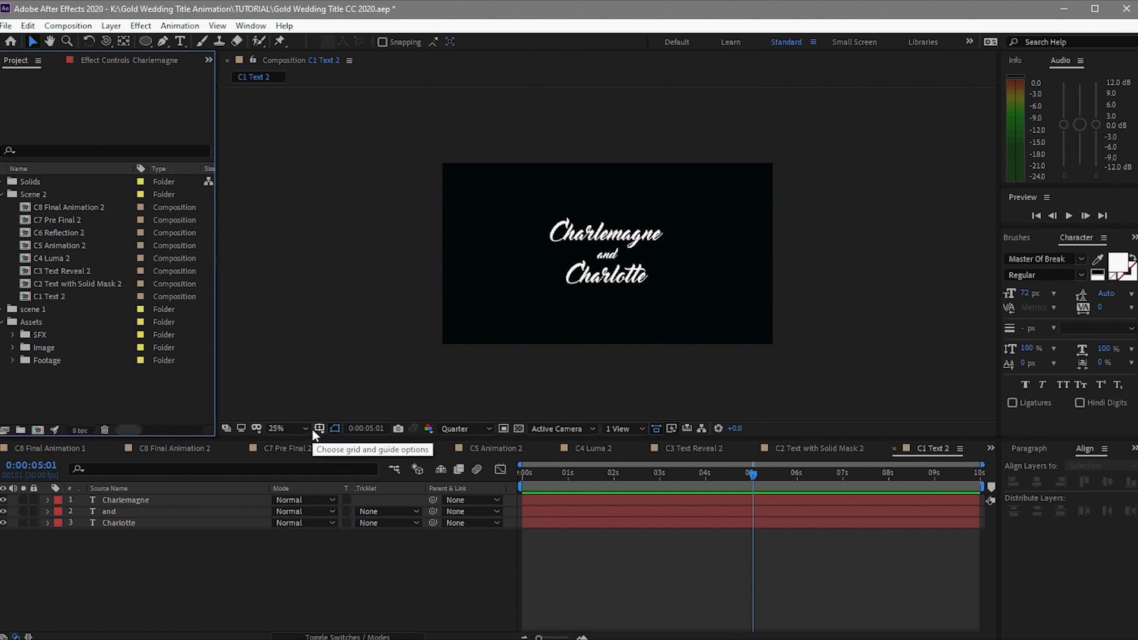
Replace the C1 Text 1 layer in C2 Text with Solid Mask 2 with the C1 Text 2 composition.
click(823, 450)
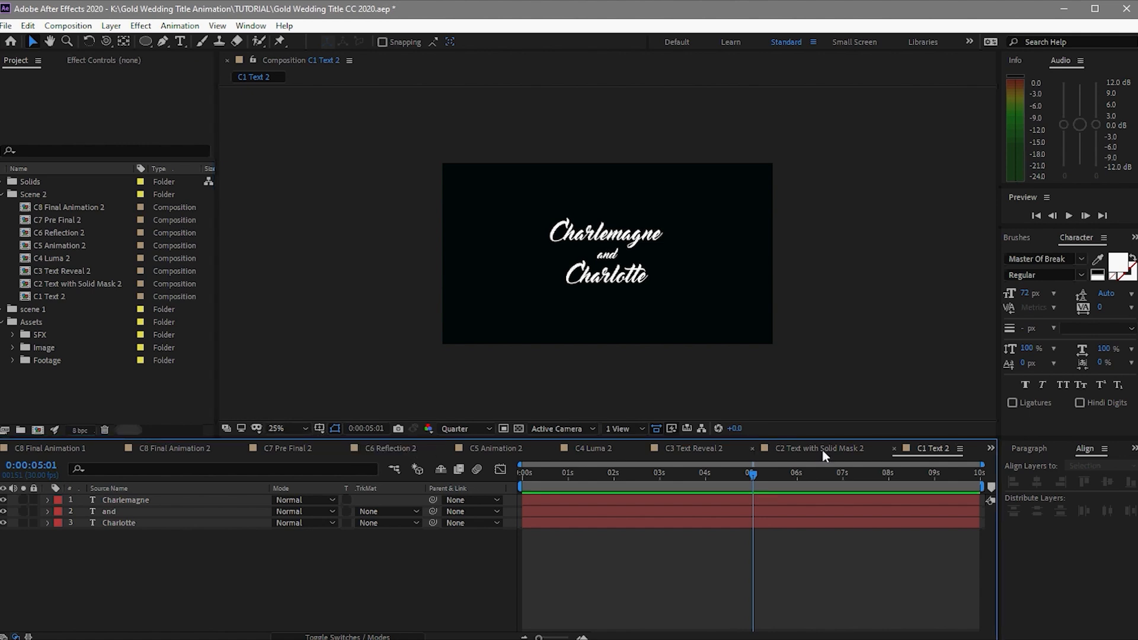
click(823, 450)
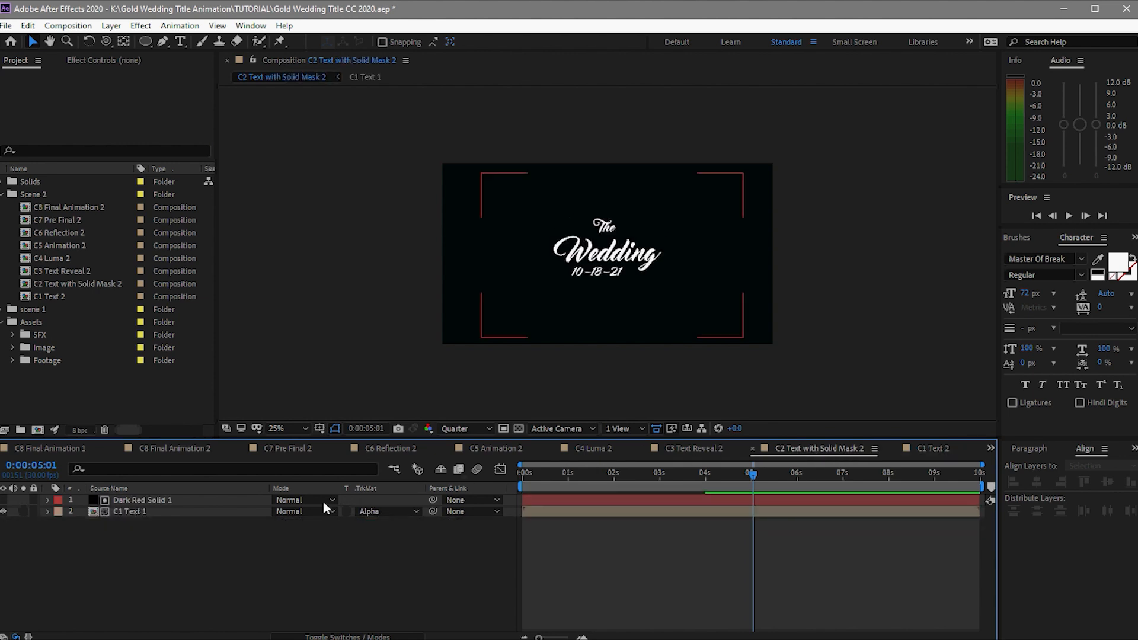
click(165, 511)
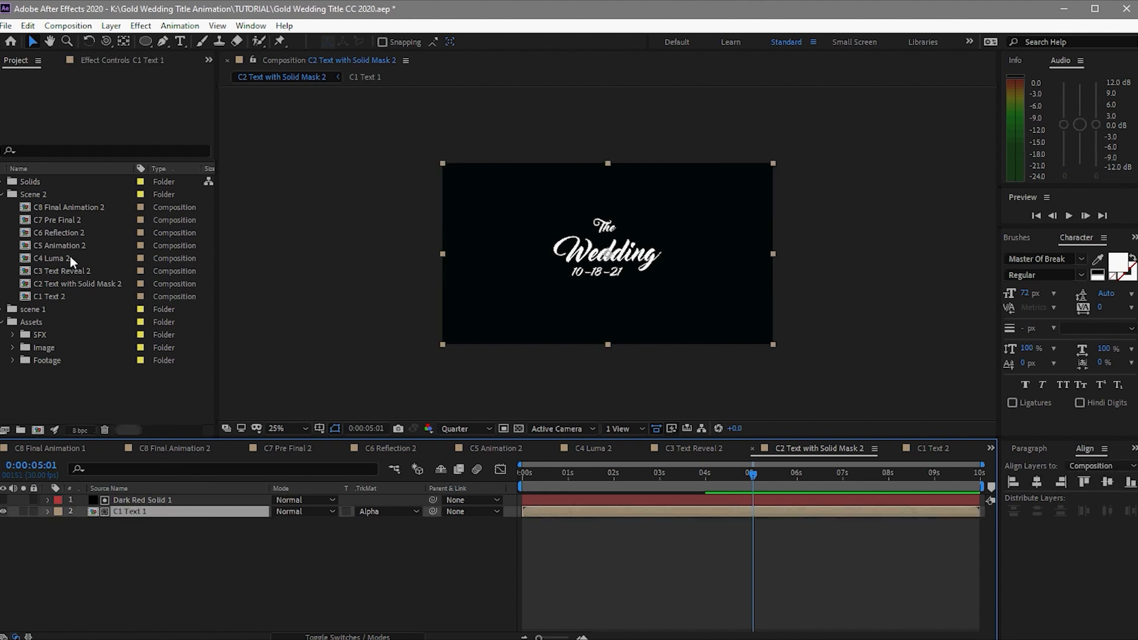
click(87, 295)
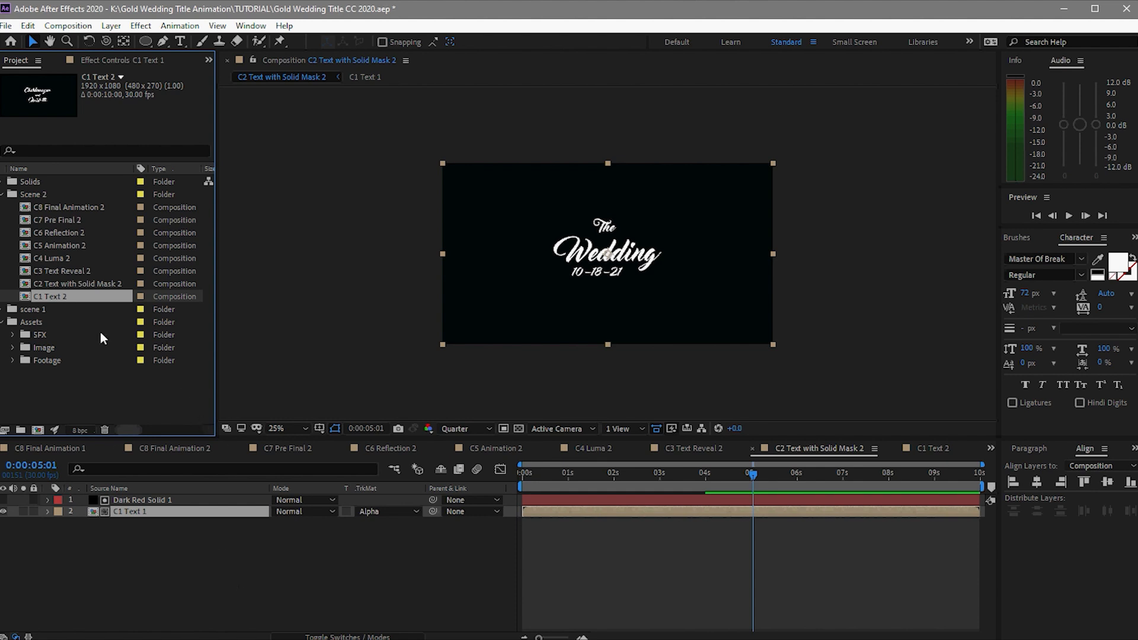
drag(56, 297, 151, 506)
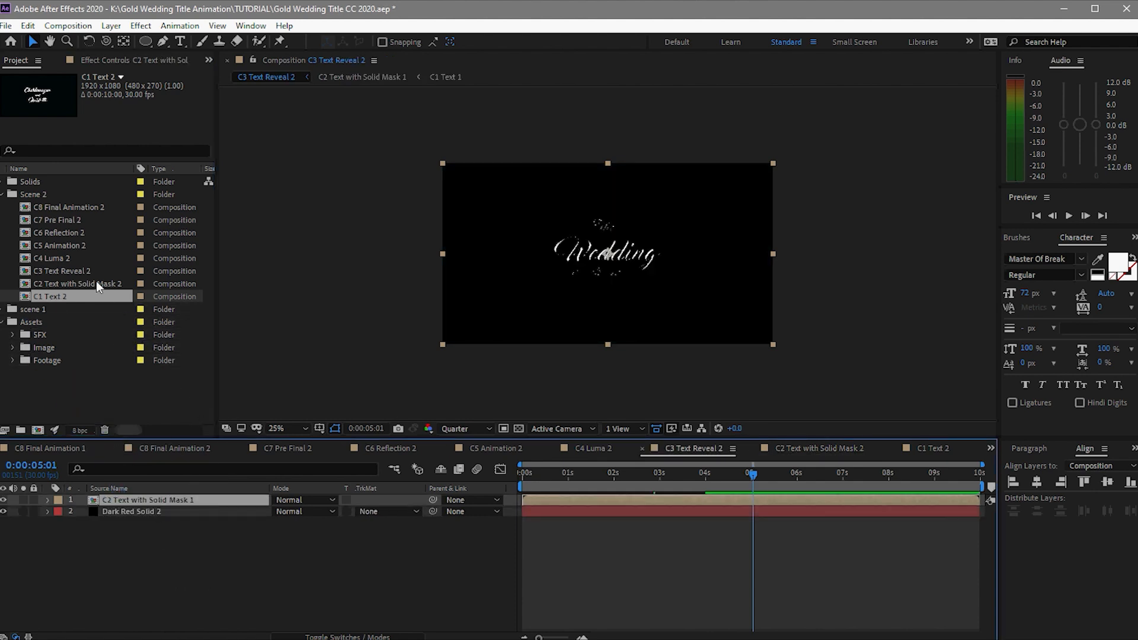
Replace the nested layer in C3 Text Reveal 2 with C2 Text with Solid Mask 2, and the one in C4 Luma 2 with C3 Text Reveal 2.
click(96, 283)
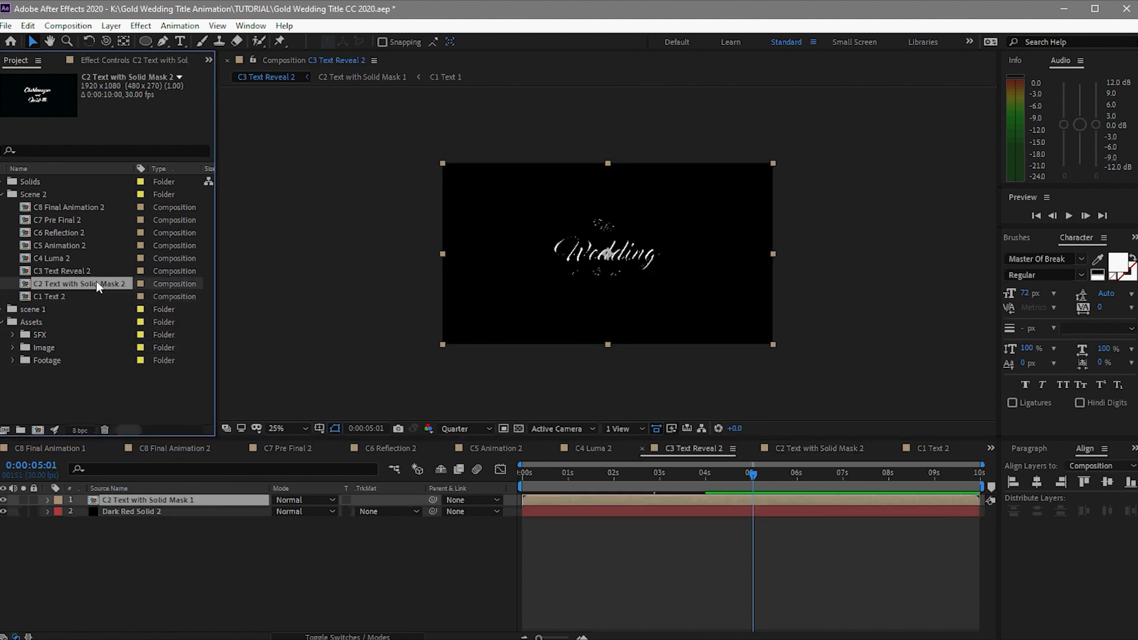
drag(96, 284, 181, 495)
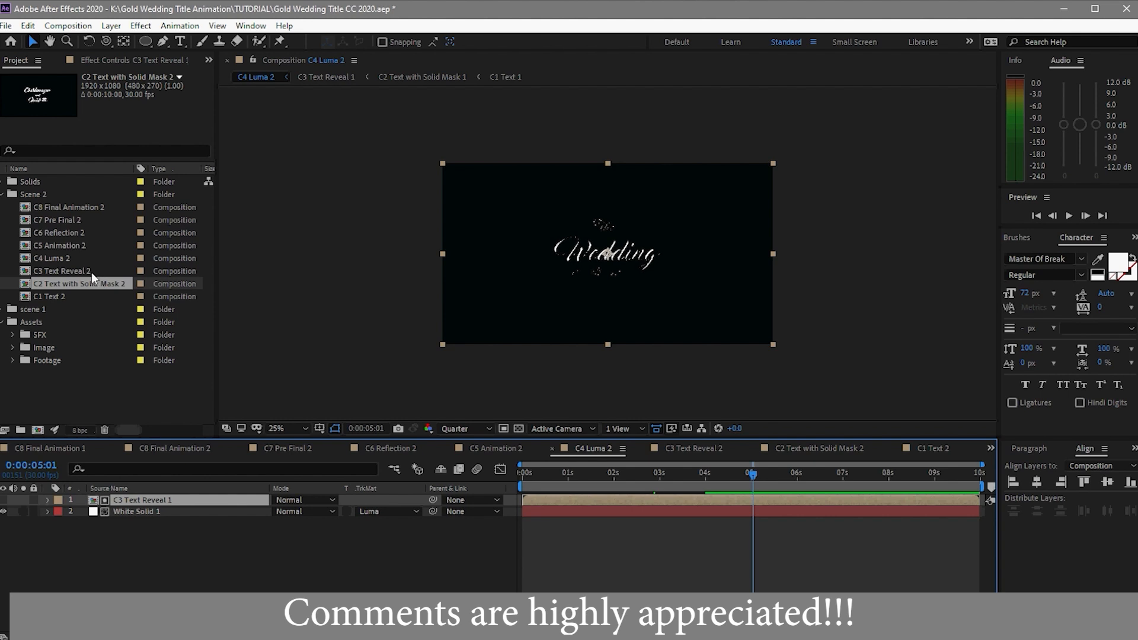
drag(92, 272, 187, 503)
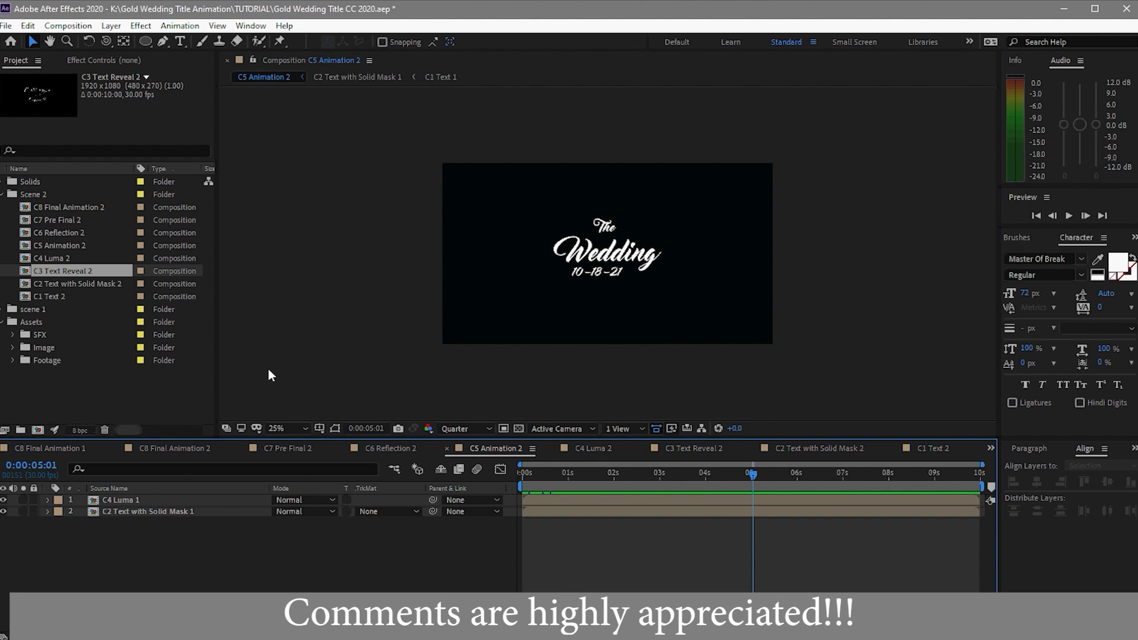
In C5 Animation 2, replace C4 Luma 1 with C4 Luma 2 and C2 Text with Solid Mask 1 with C2 Text with Solid Mask 2.
click(179, 501)
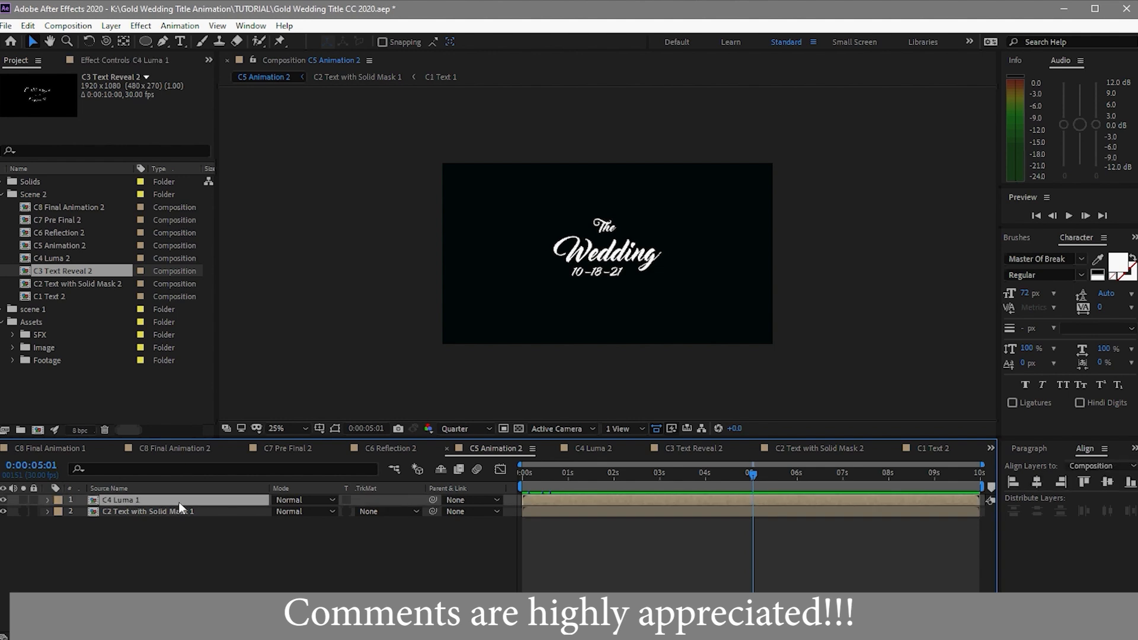
click(84, 259)
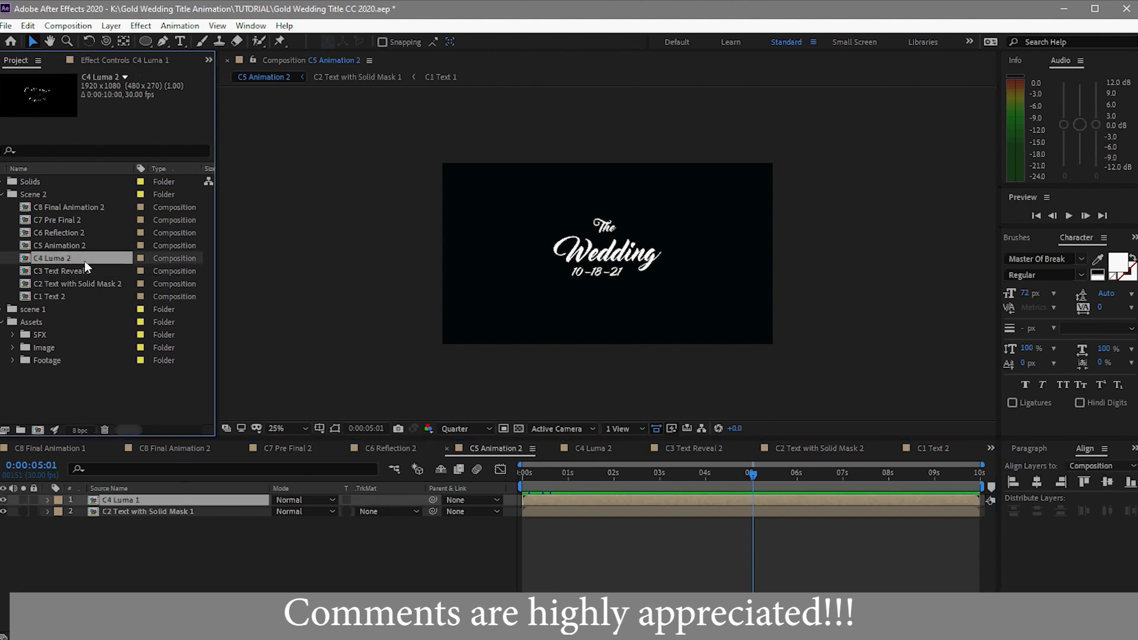
drag(84, 261, 169, 501)
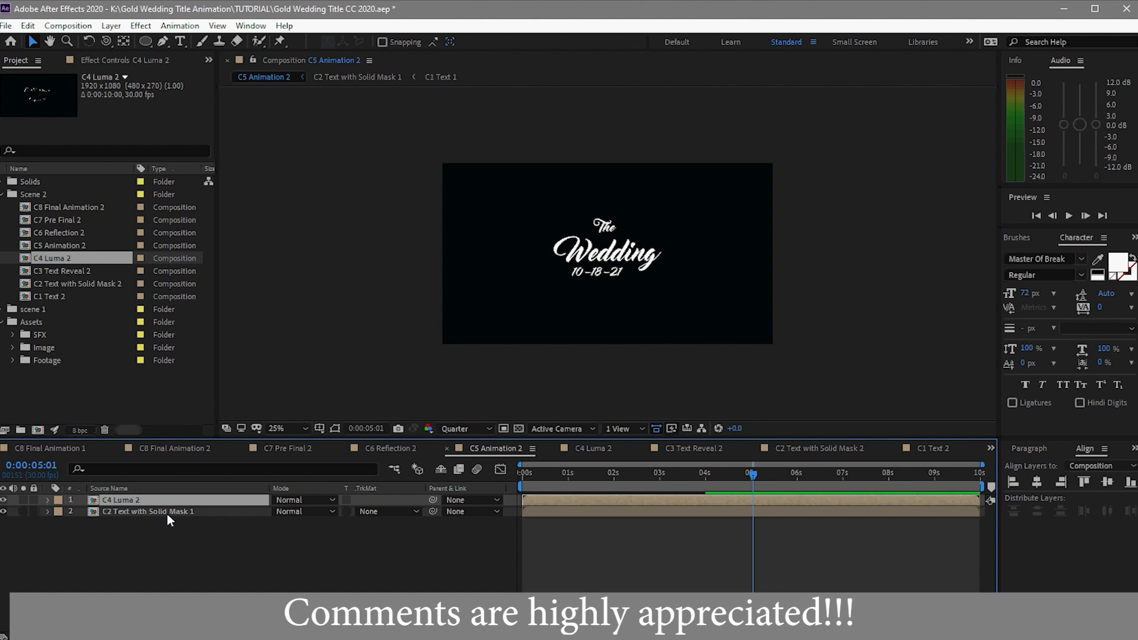
click(168, 513)
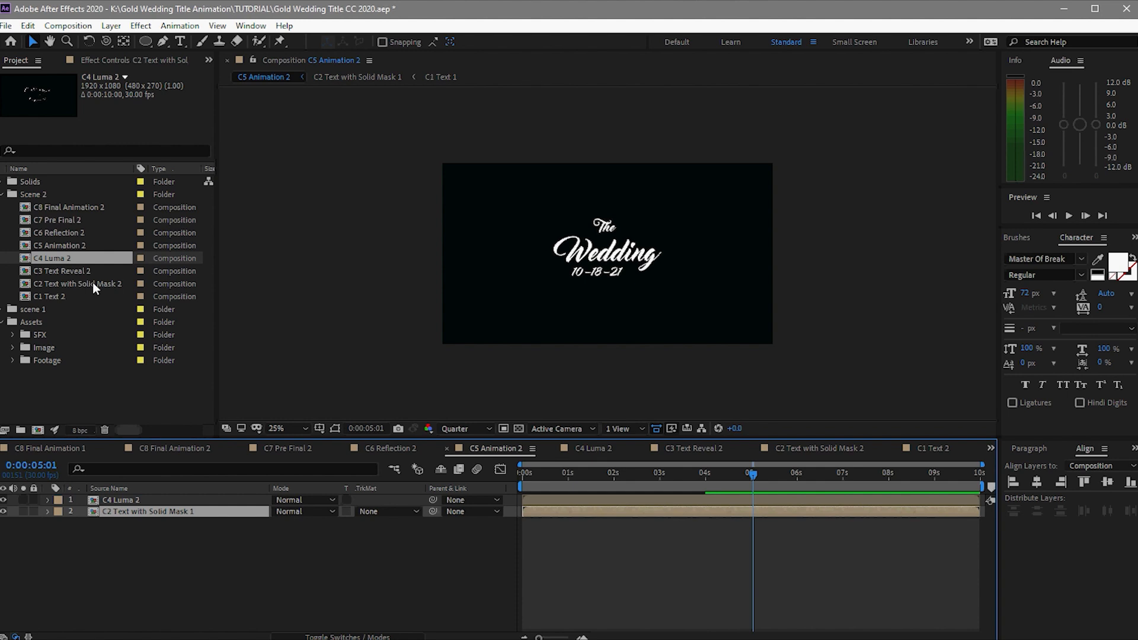
drag(92, 282, 171, 510)
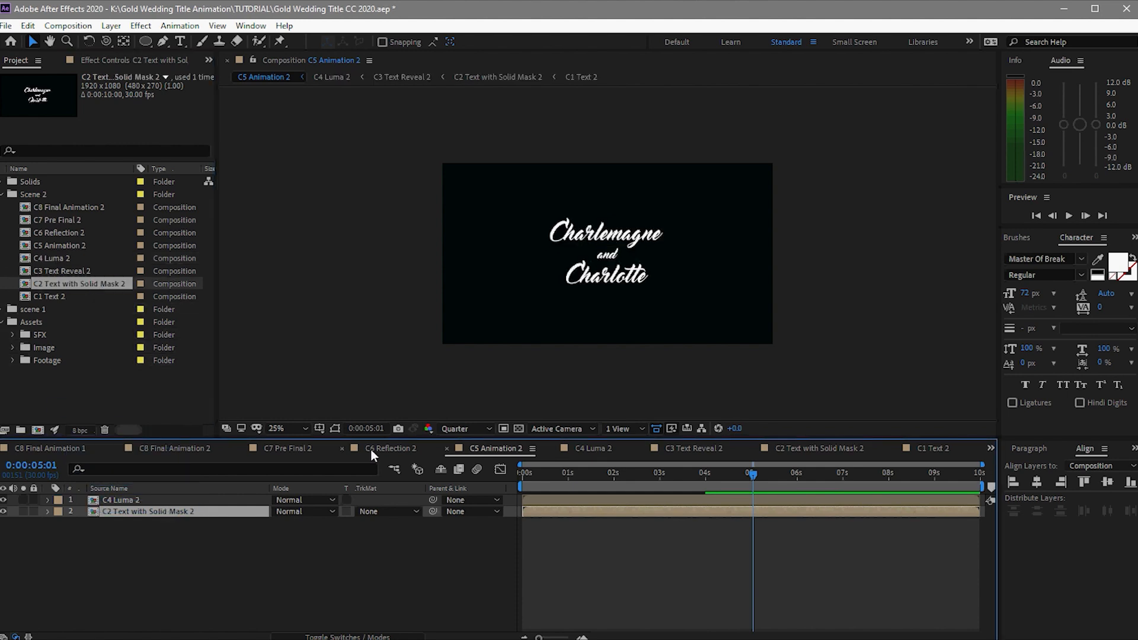
In C7 Pre Final 2, replace both C2 Text with Solid Mask 1 layers and C5 Animation 1 with their Scene 2 versions.
click(286, 448)
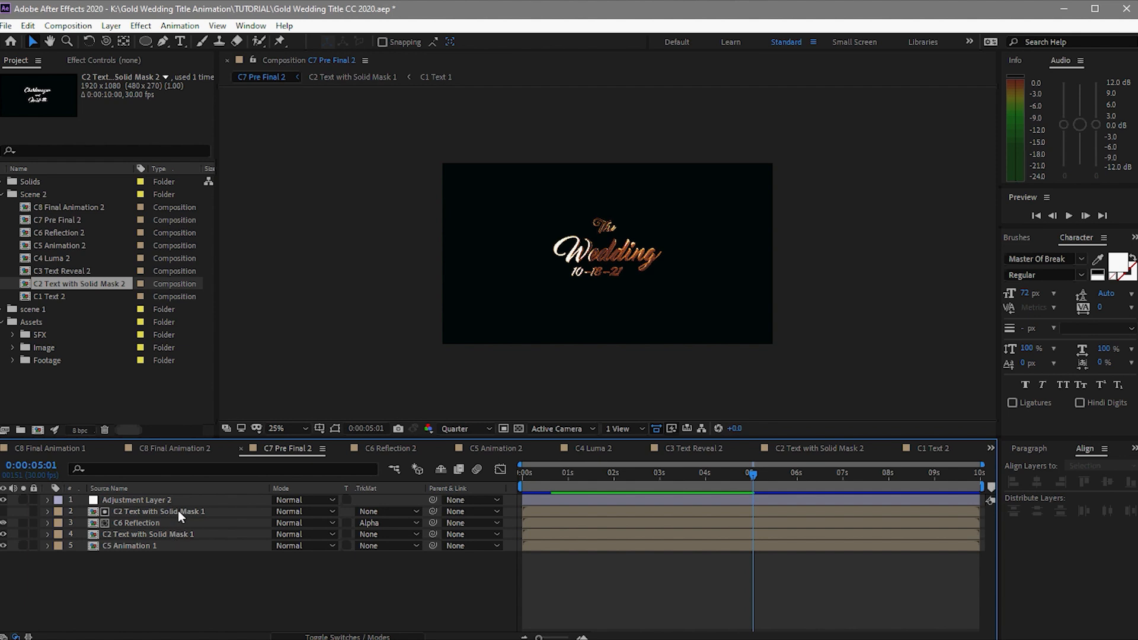
click(178, 510)
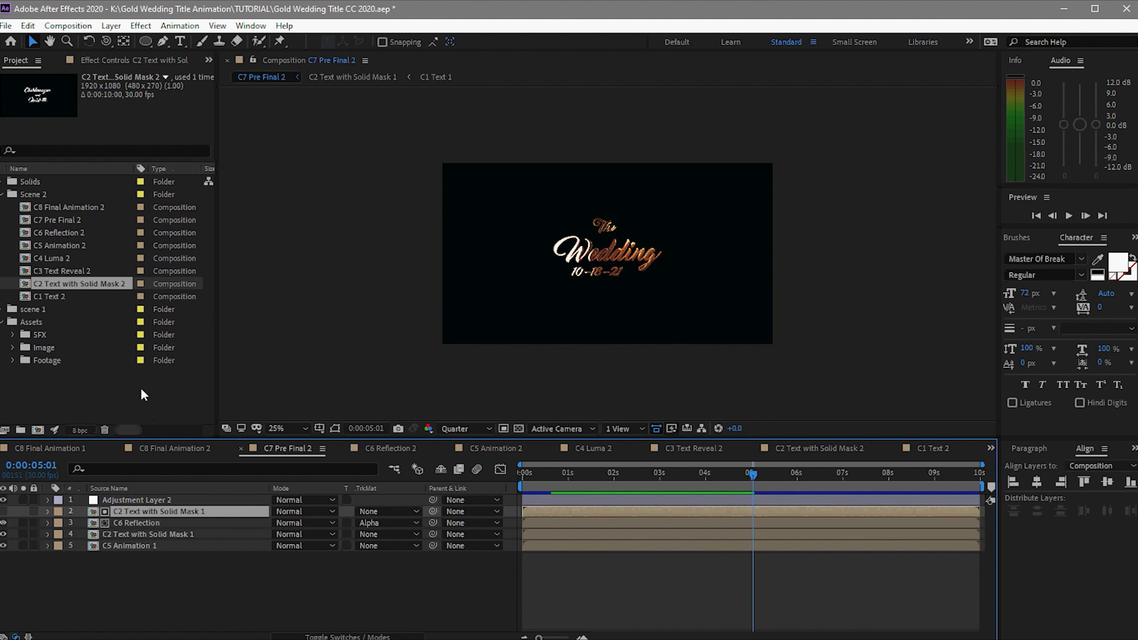
drag(83, 281, 147, 510)
click(143, 535)
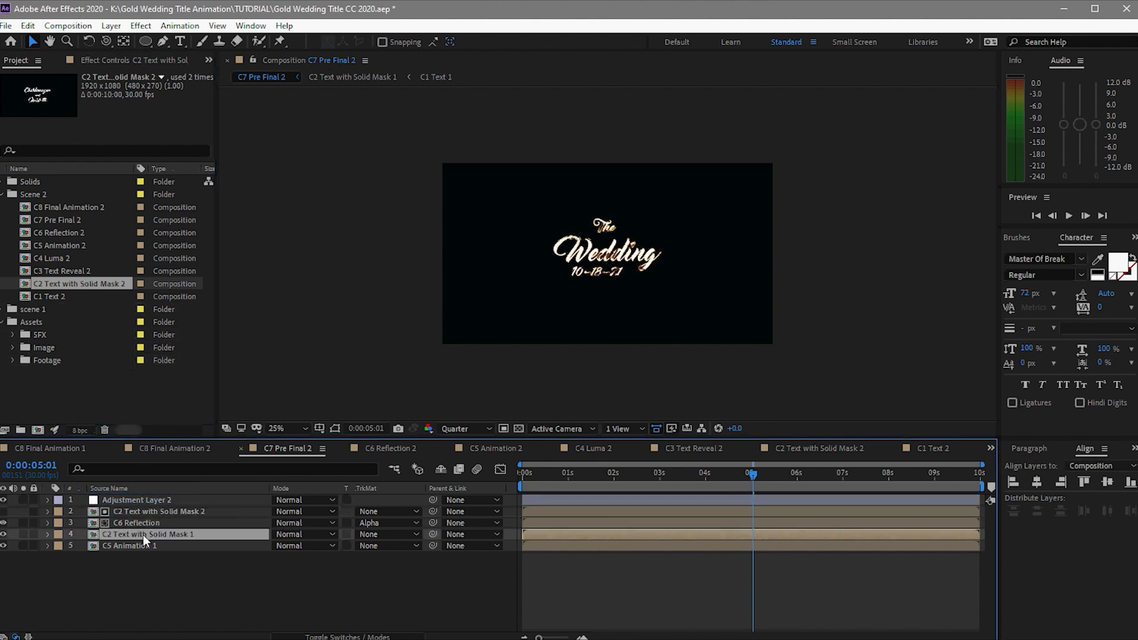
drag(97, 279, 118, 535)
click(125, 545)
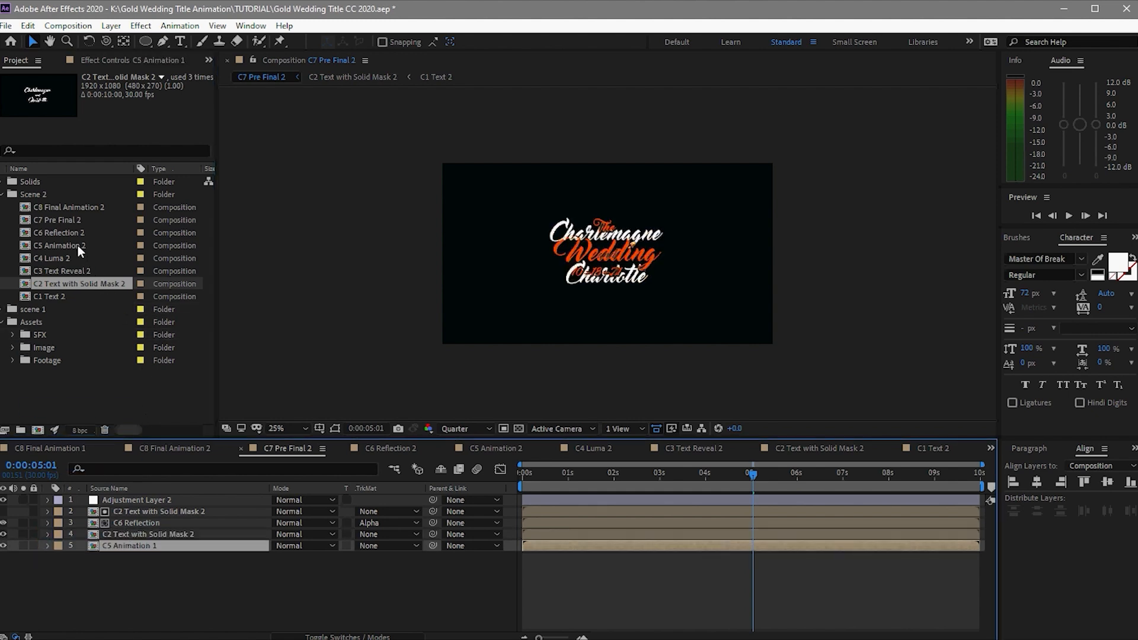
drag(77, 245, 95, 546)
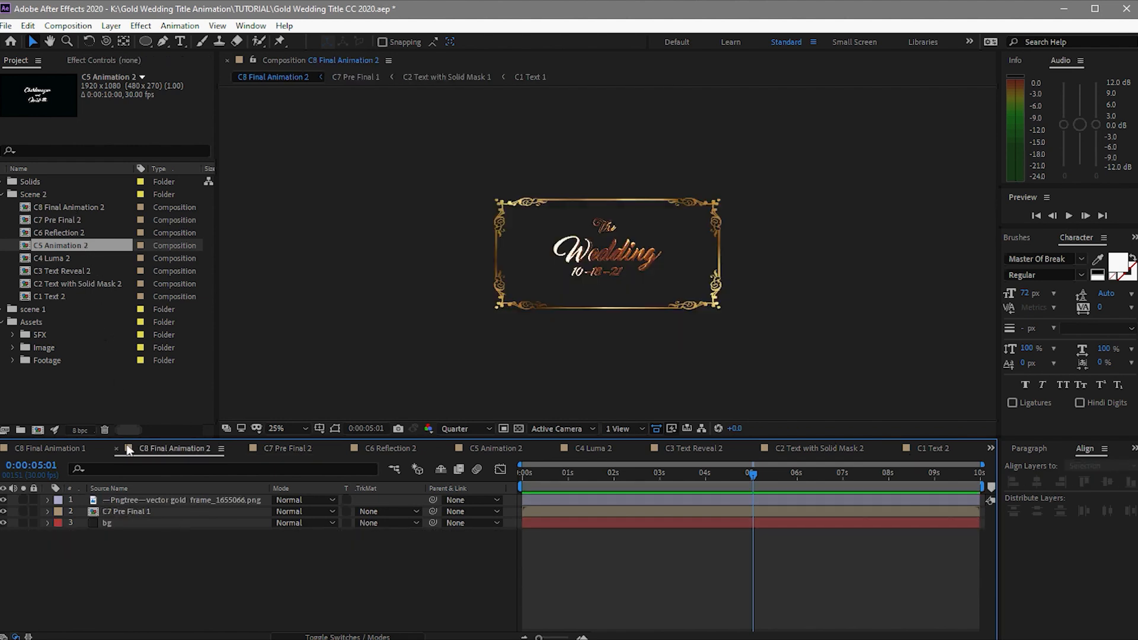
Replace the C7 Pre Final 1 layer in C8 Final Animation 2 with the C7 Pre Final 2 composition.
click(149, 510)
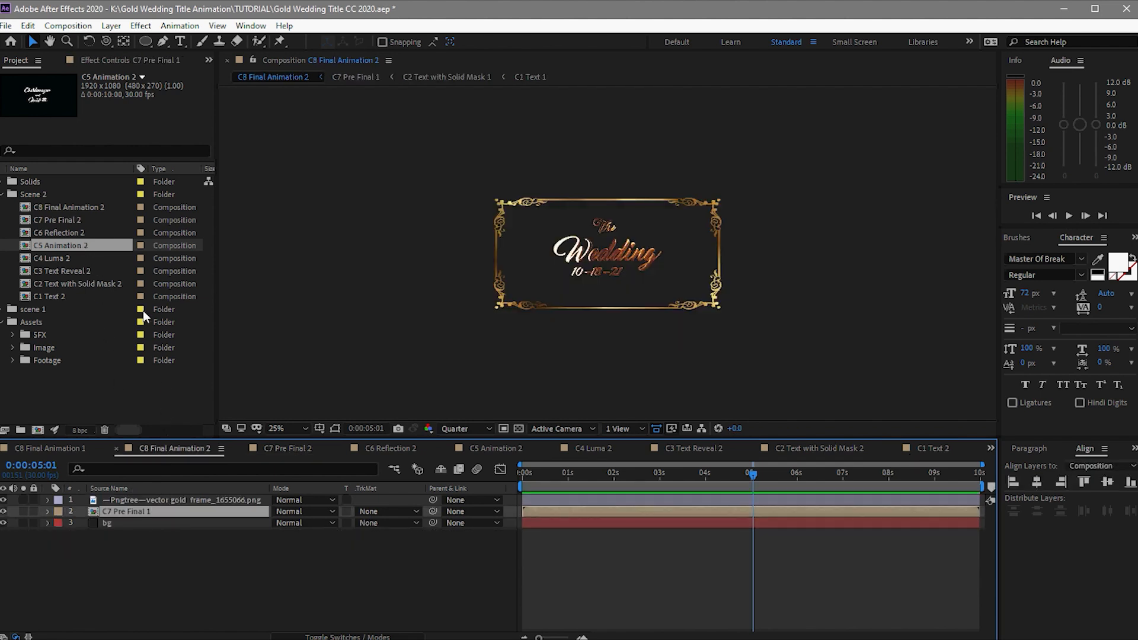
drag(65, 217, 143, 512)
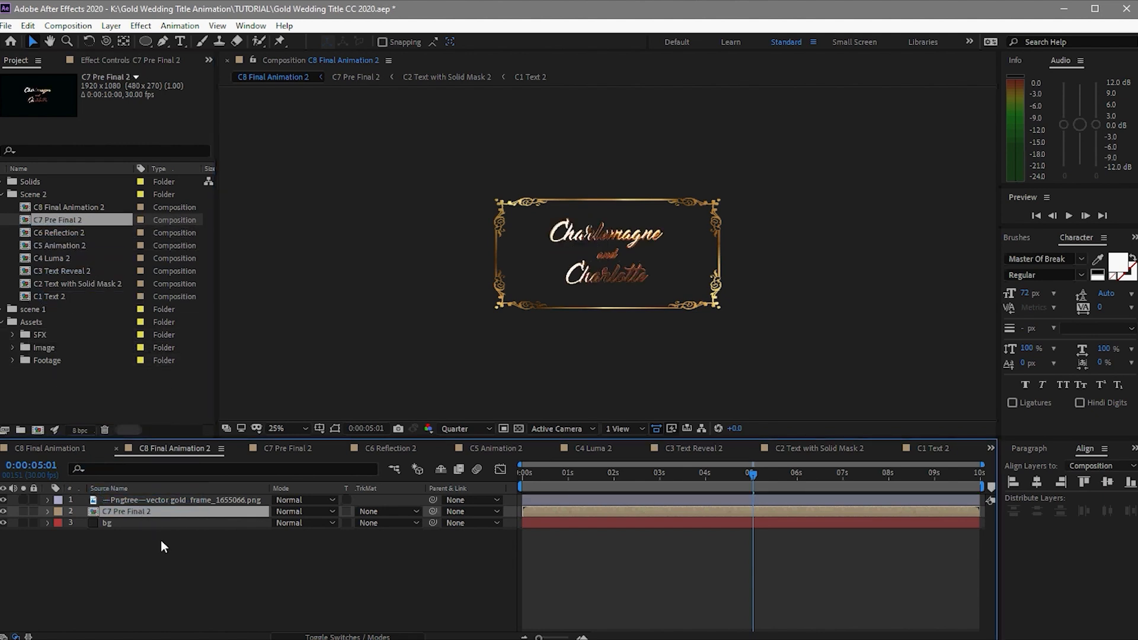
Place daytimehug.jpg below C7 Pre Final 2 in C8 Final Animation 2 and delete the bg solid layer.
click(12, 348)
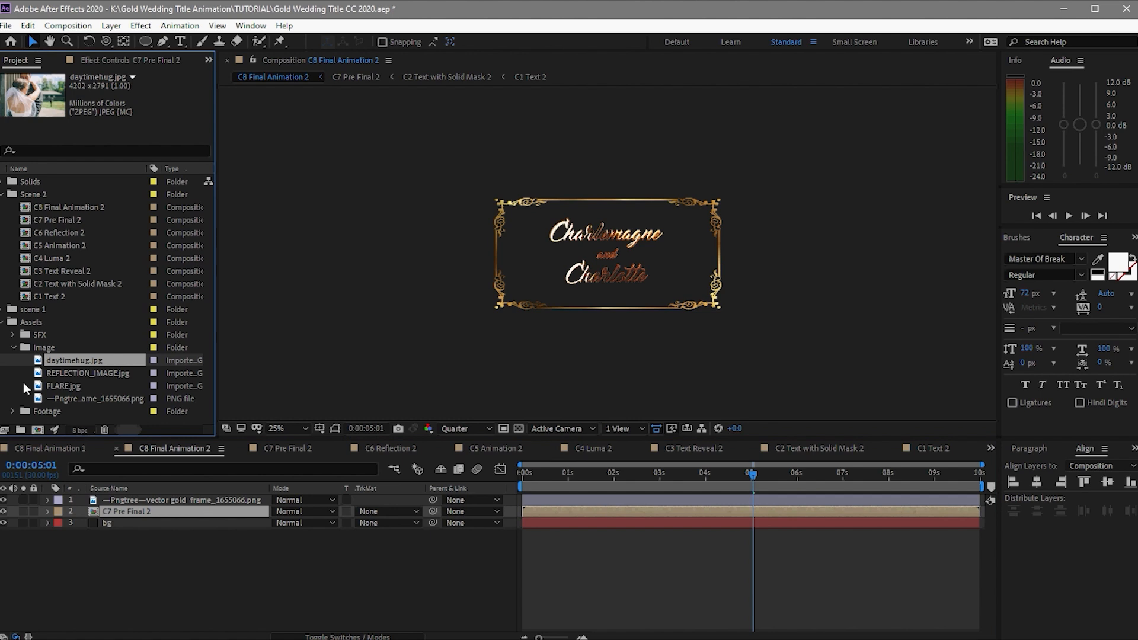
drag(61, 364, 85, 518)
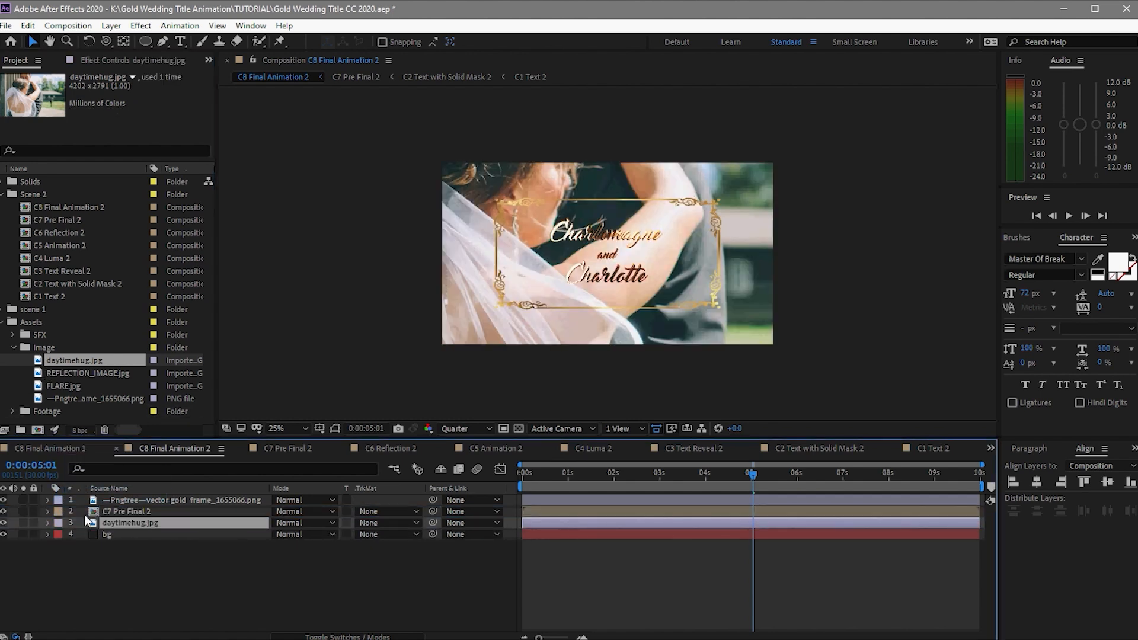
click(129, 535)
key(Delete)
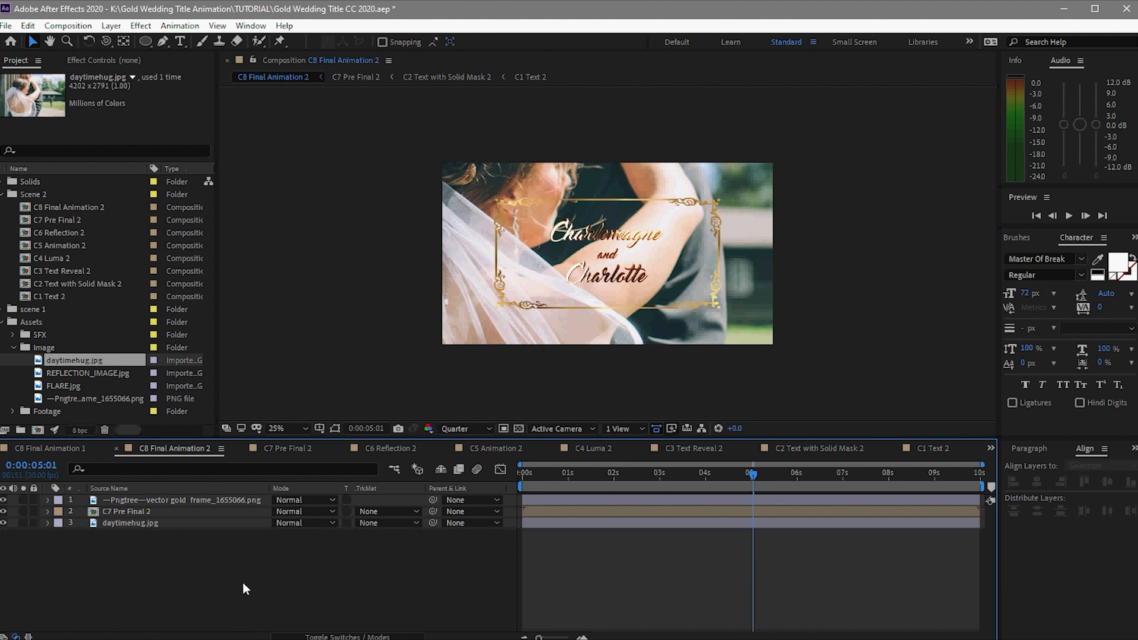
click(12, 348)
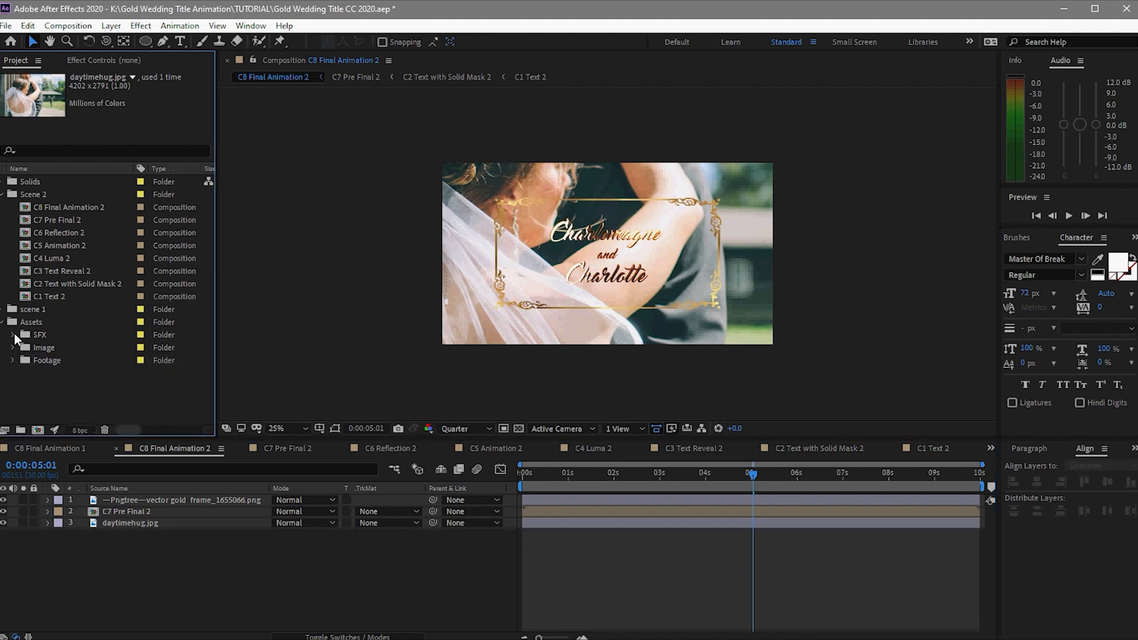
Add the hd0506.mov and LENS DUST.mp4 footage above the gold frame layer, with LENS DUST.mp4 uppermost.
click(13, 360)
drag(28, 369, 77, 494)
drag(159, 501, 168, 515)
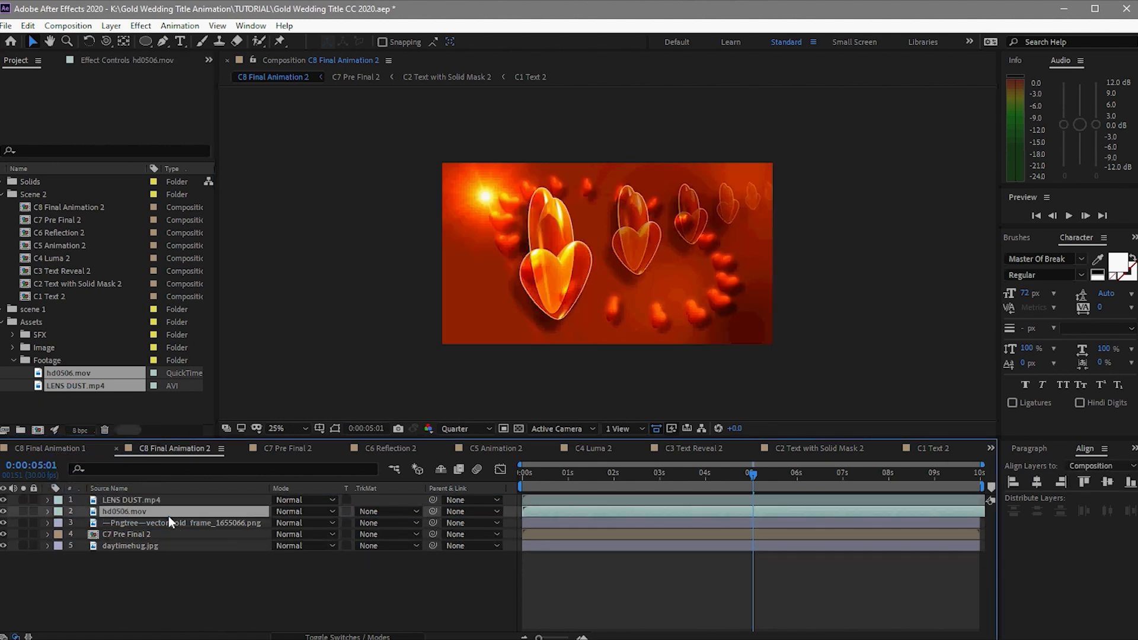
Set the blending mode of the LENS DUST.mp4 layer to Add.
click(168, 500)
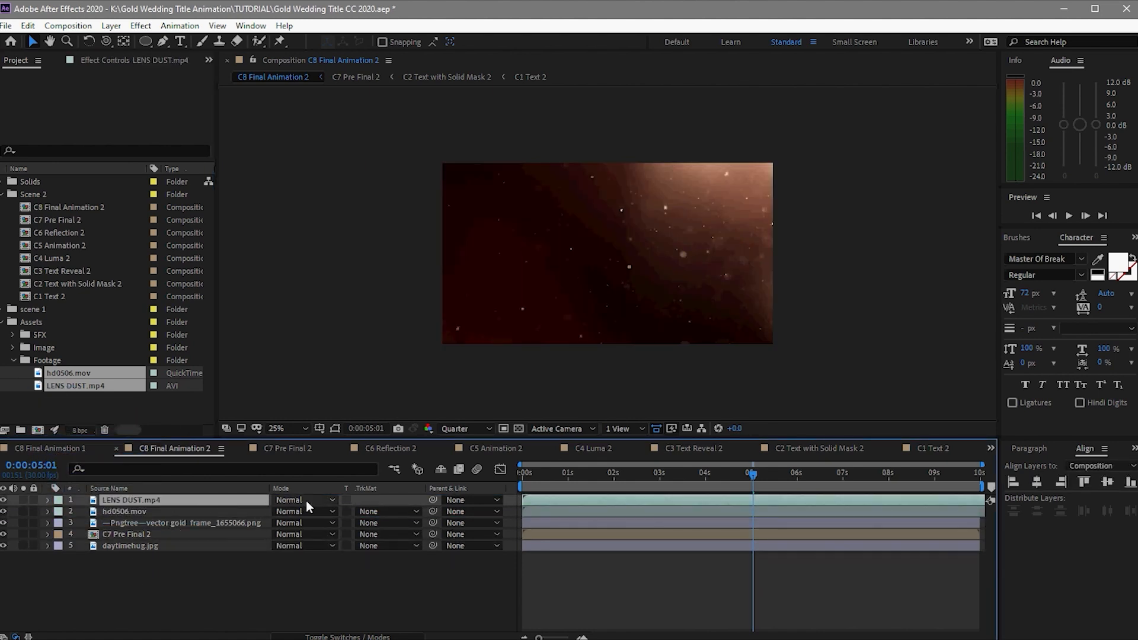
click(333, 502)
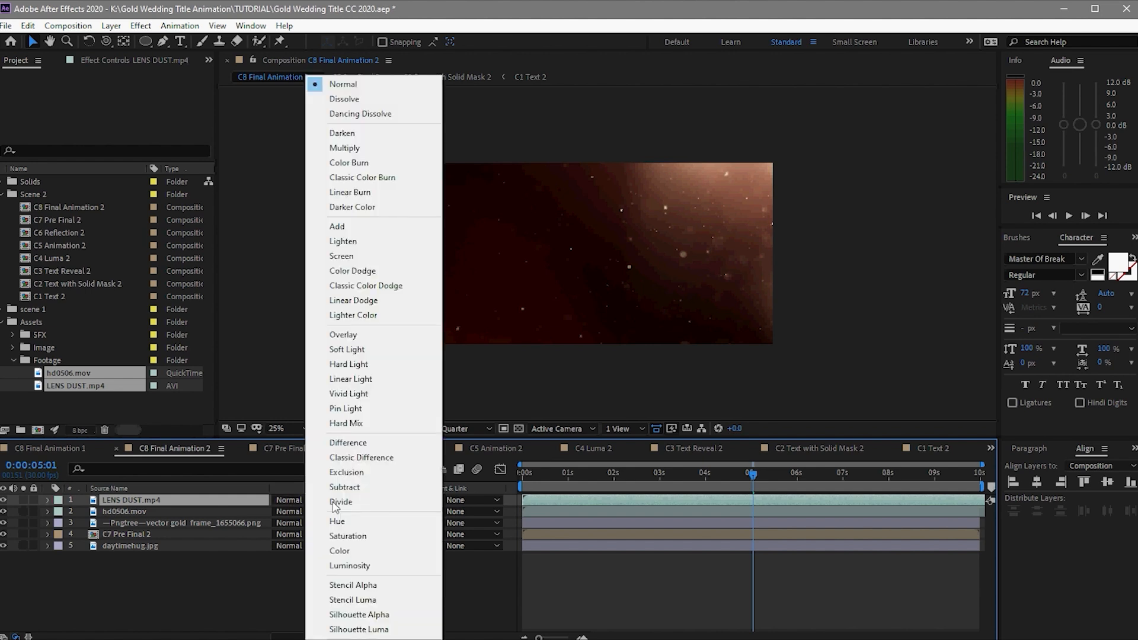
click(351, 228)
Apply the Tint effect to the hd0506.mov layer.
click(225, 511)
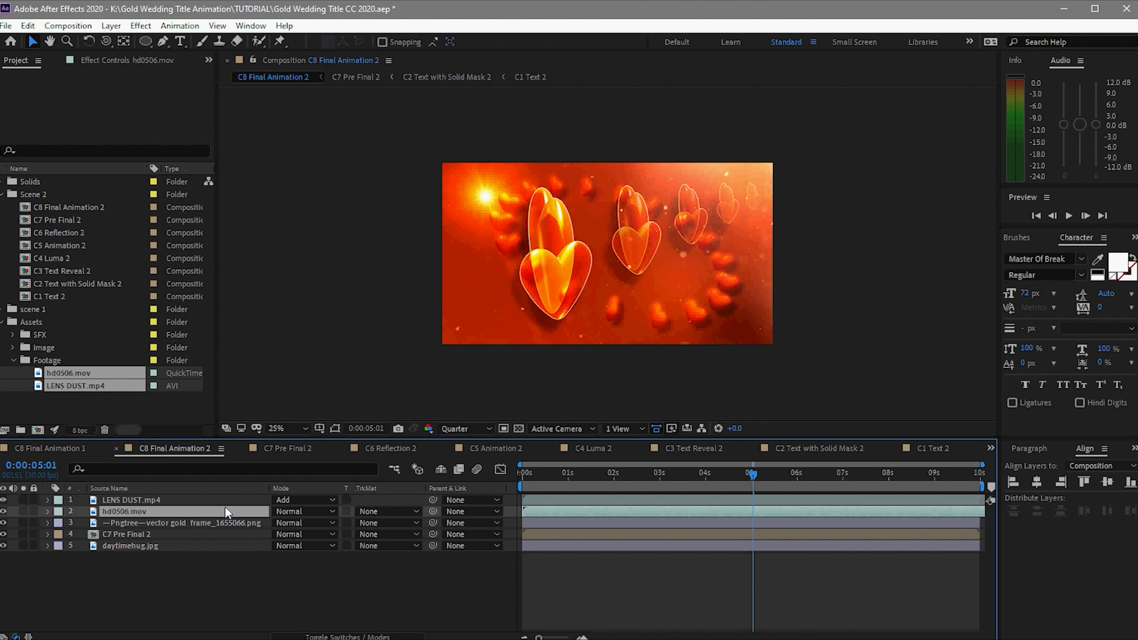
key(ctrl+space)
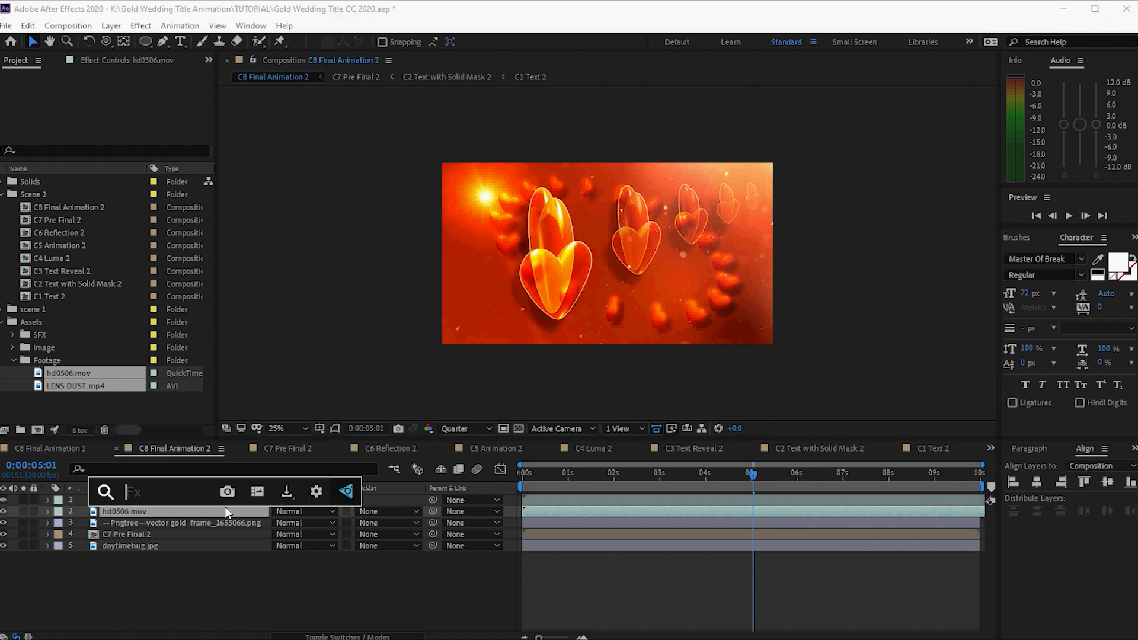
text(tin)
click(225, 527)
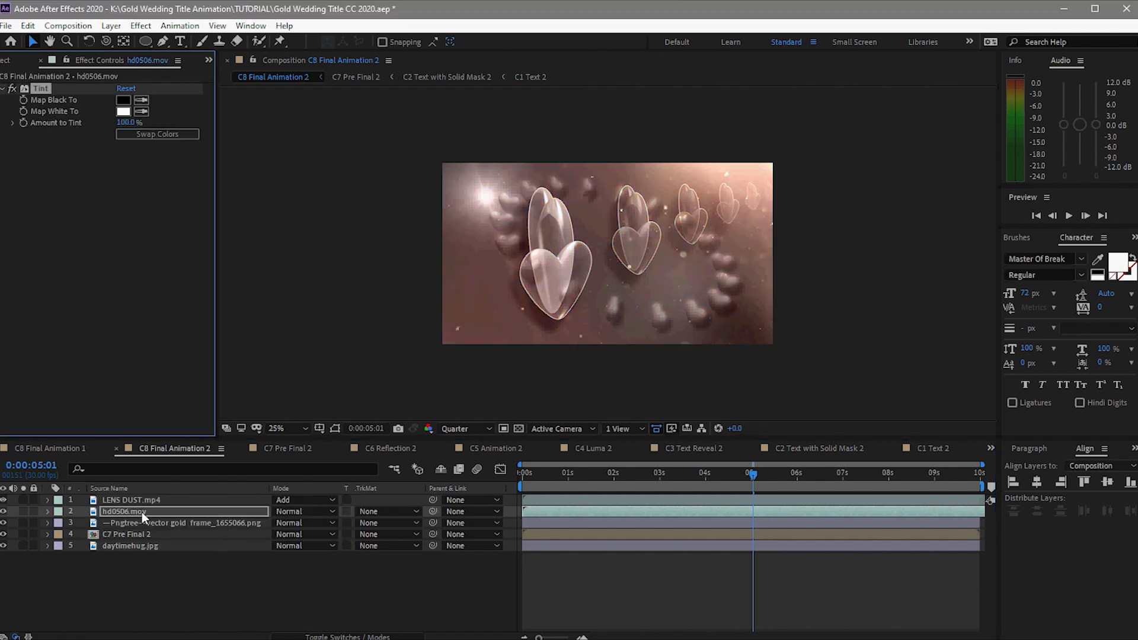
Set the opacity of the hd0506.mov layer to 30%.
key(t)
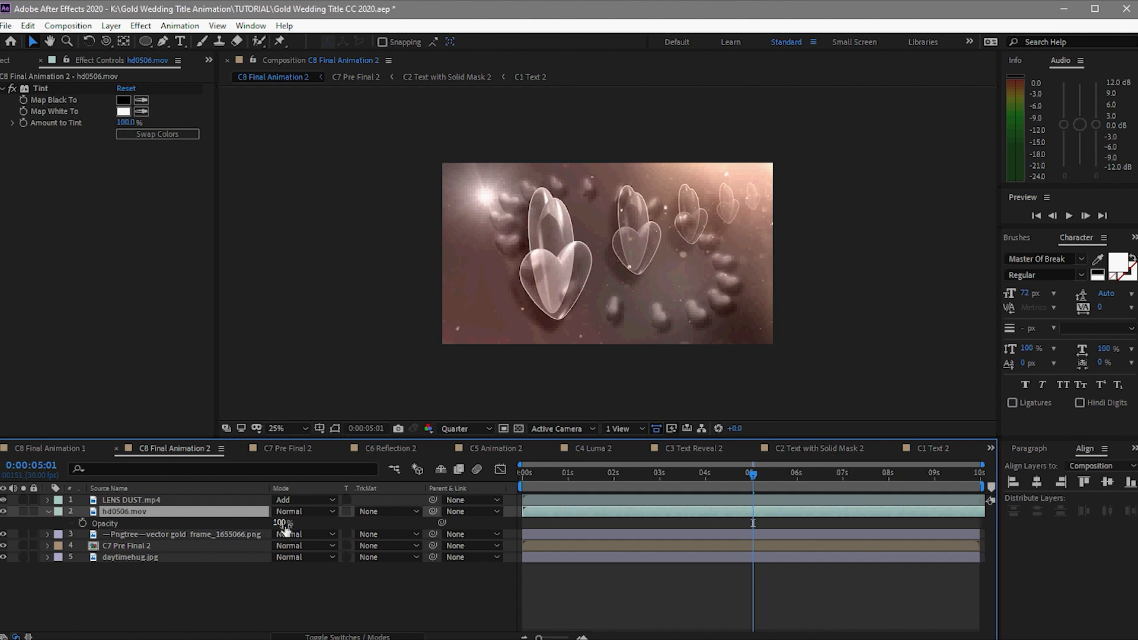
click(280, 524)
text(50)
click(269, 316)
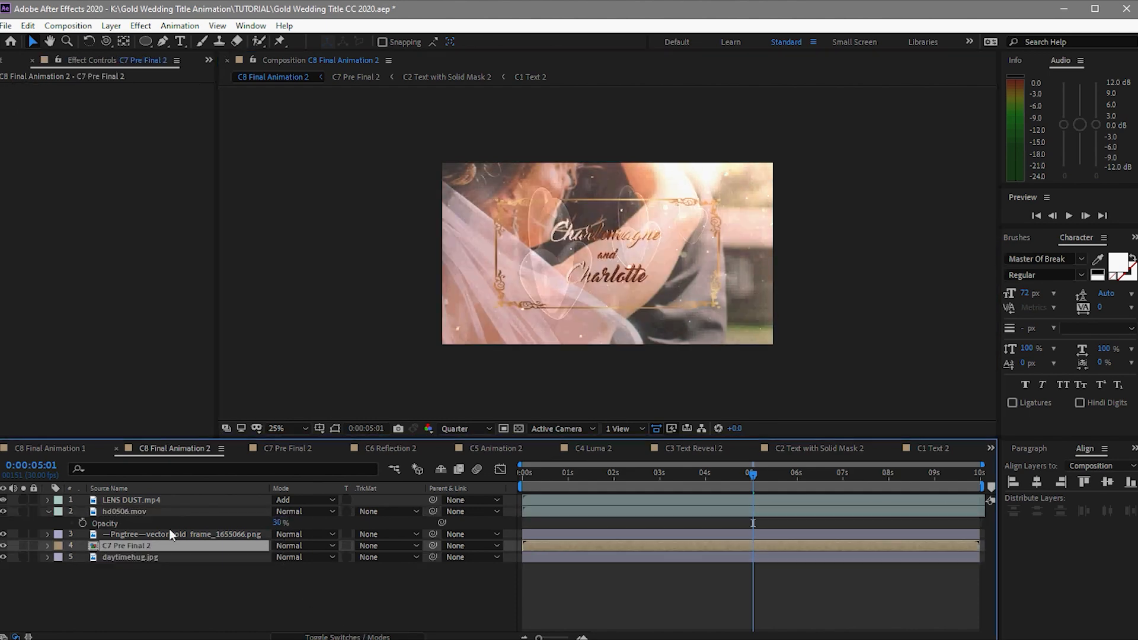
Add a Drop Shadow layer style to the C7 Pre Final 2 layer.
click(112, 26)
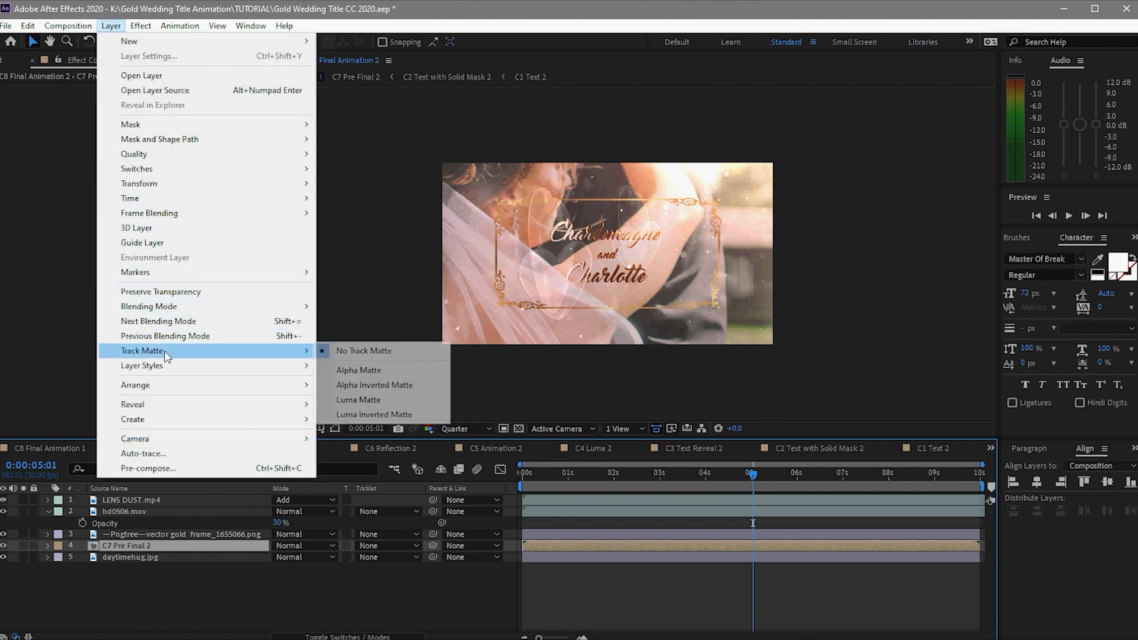
mouse_move(301, 371)
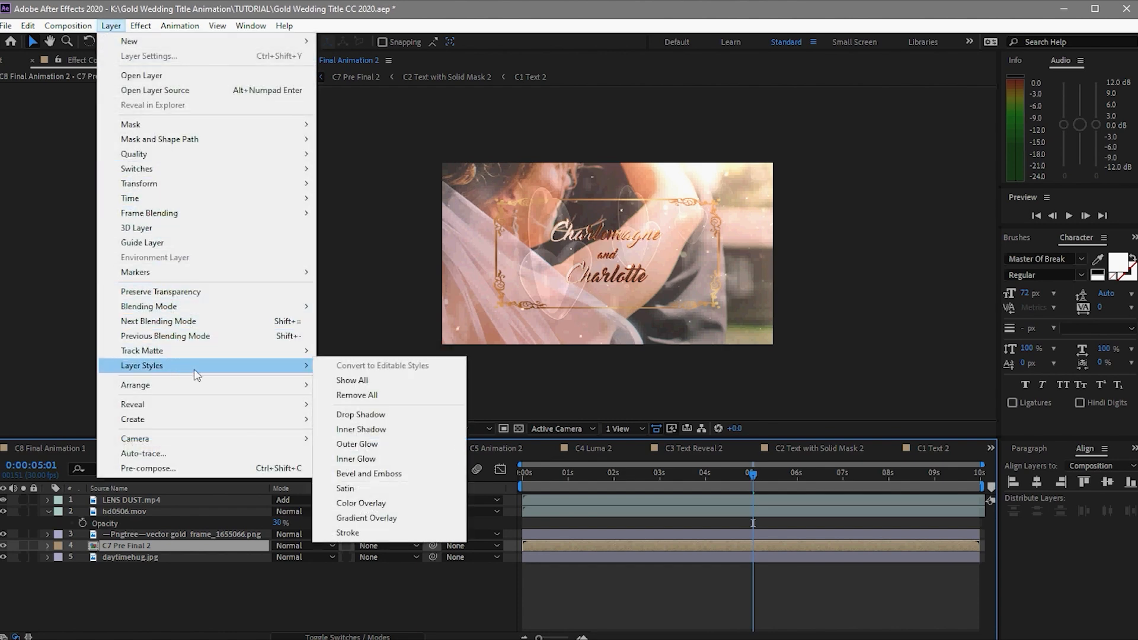
click(346, 415)
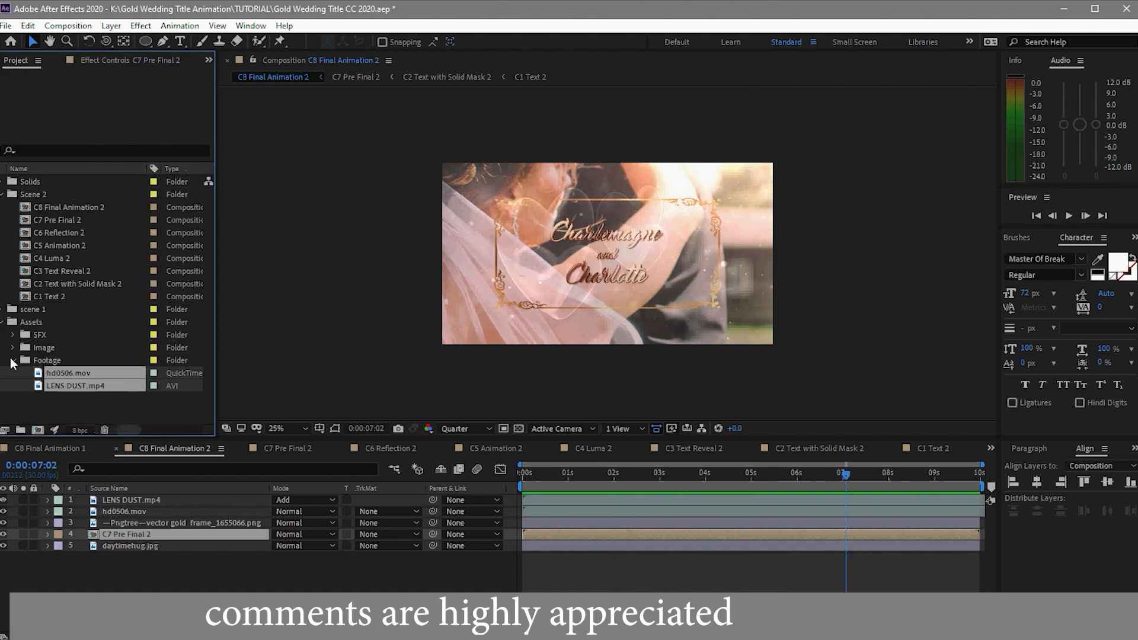
Collapse the Footage folder and create a new project folder named Scene 3.
click(12, 359)
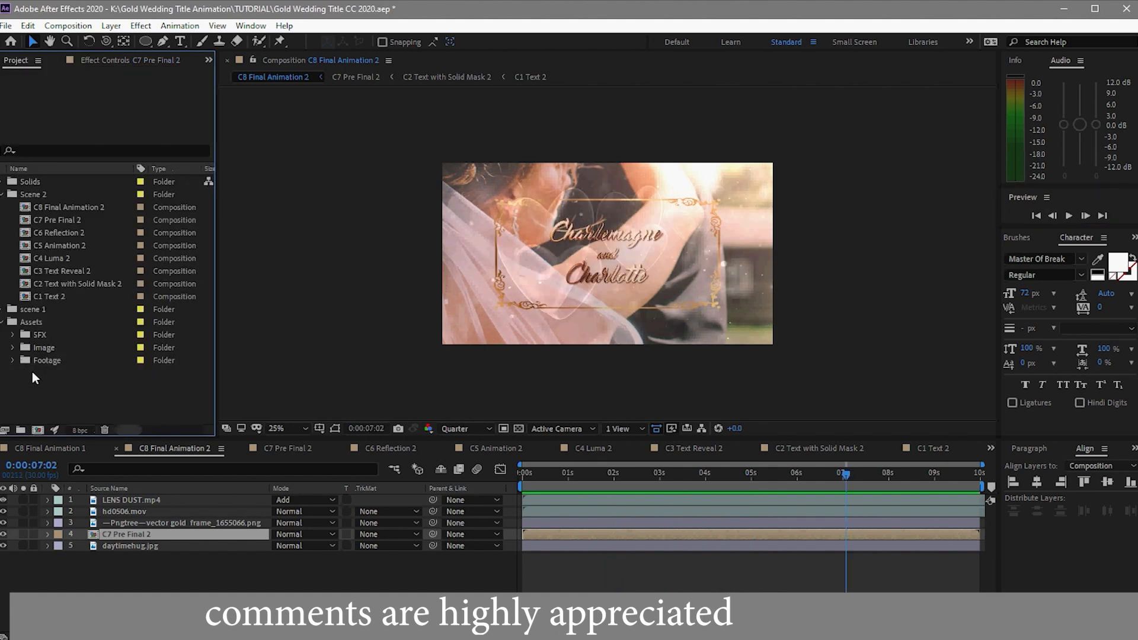
click(20, 429)
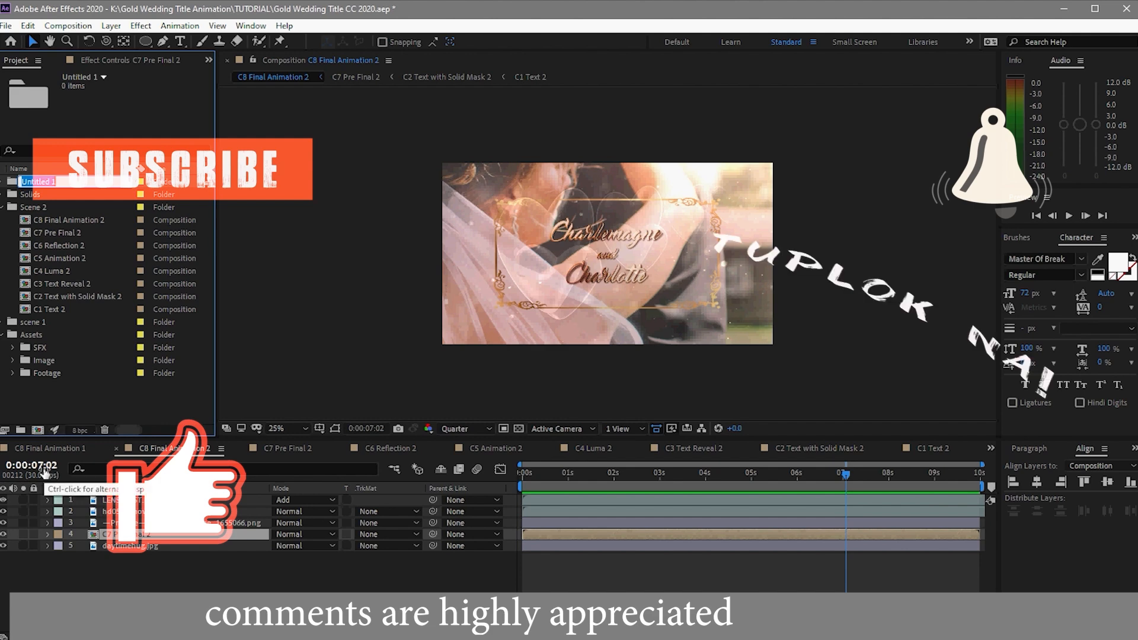
text(S)
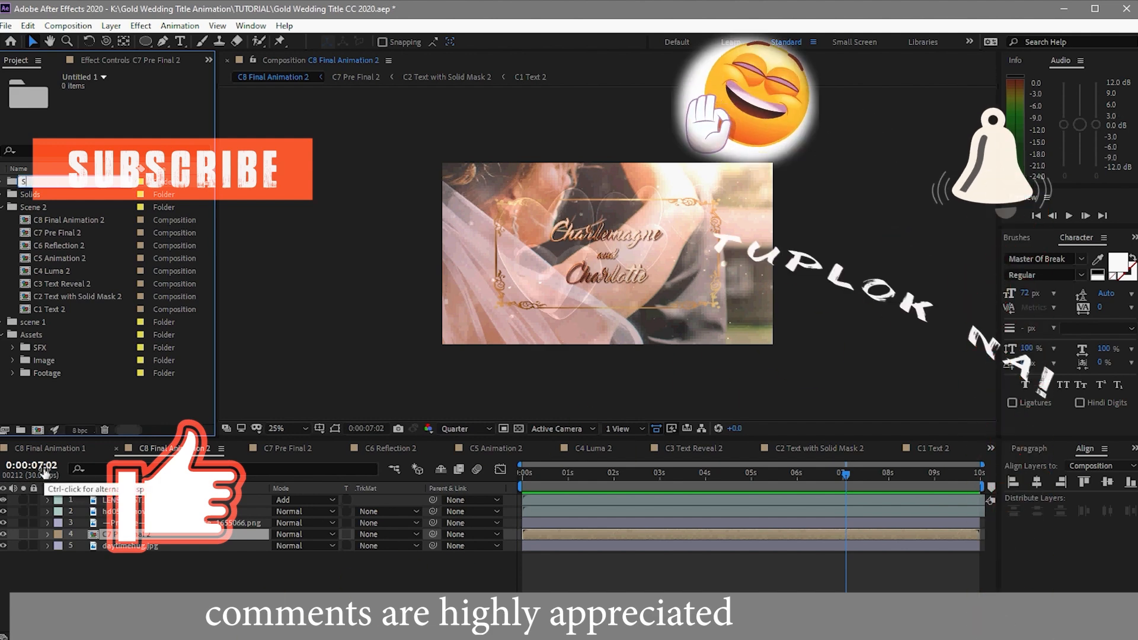
text(cen)
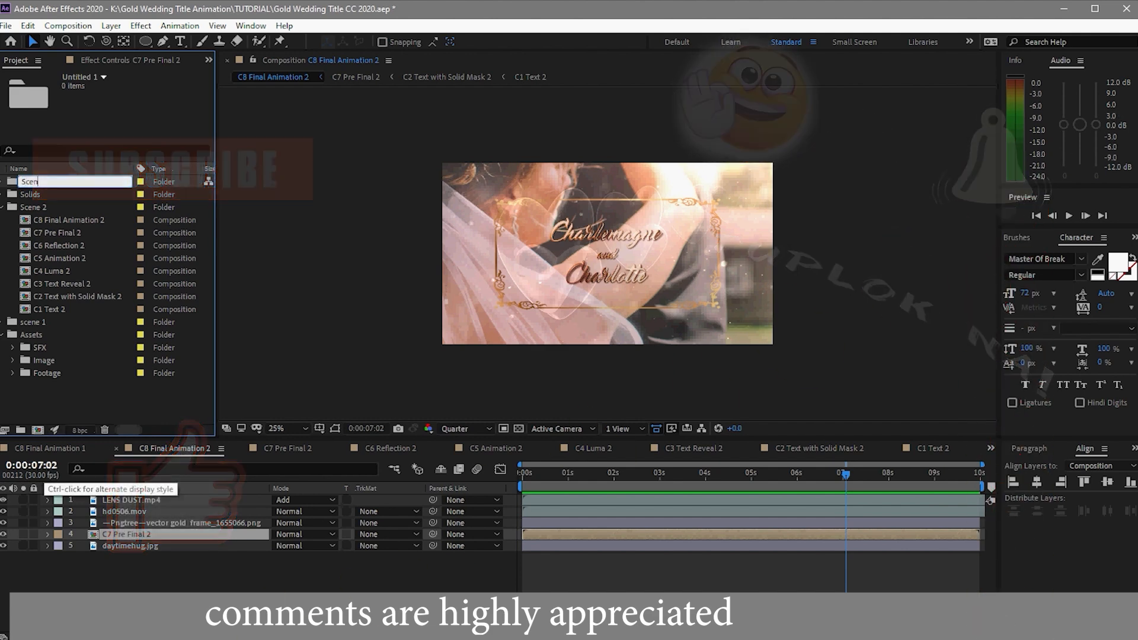
text(e )
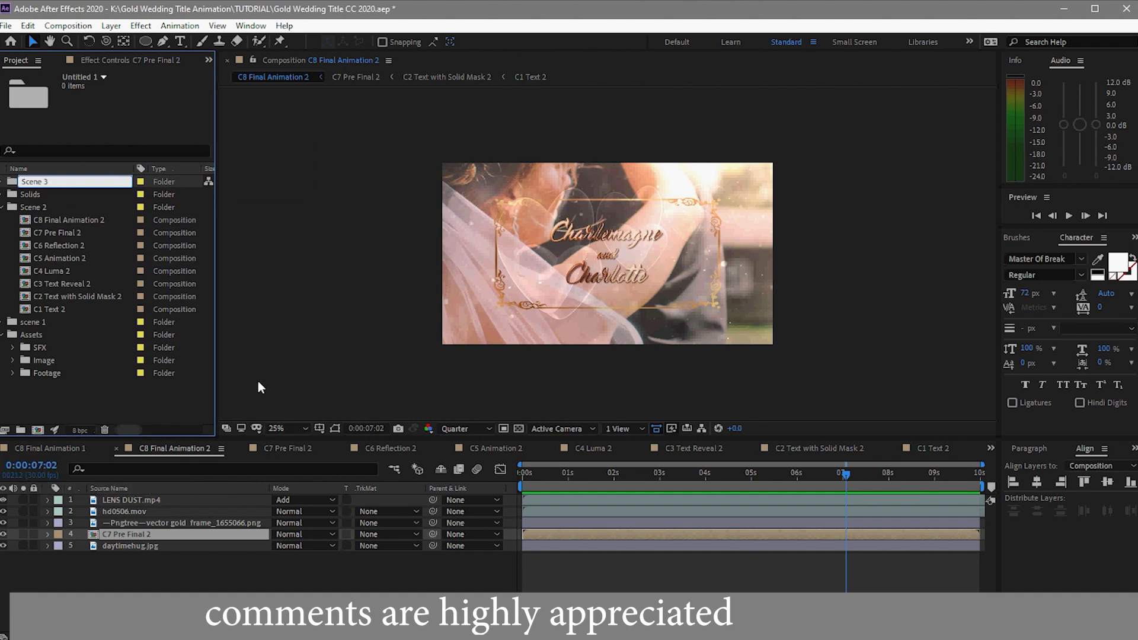
Duplicate the eight Scene 2 compositions and move the copies into the Scene 3 folder.
text(3)
key(Return)
drag(5, 225, 7, 317)
click(28, 25)
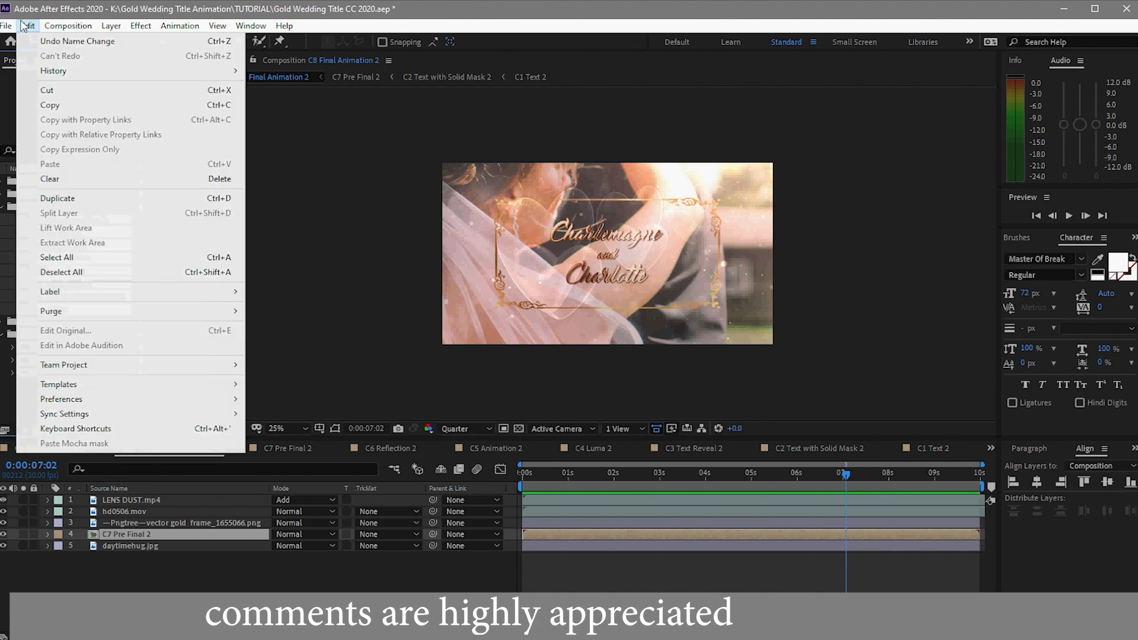
click(42, 178)
drag(61, 227, 33, 195)
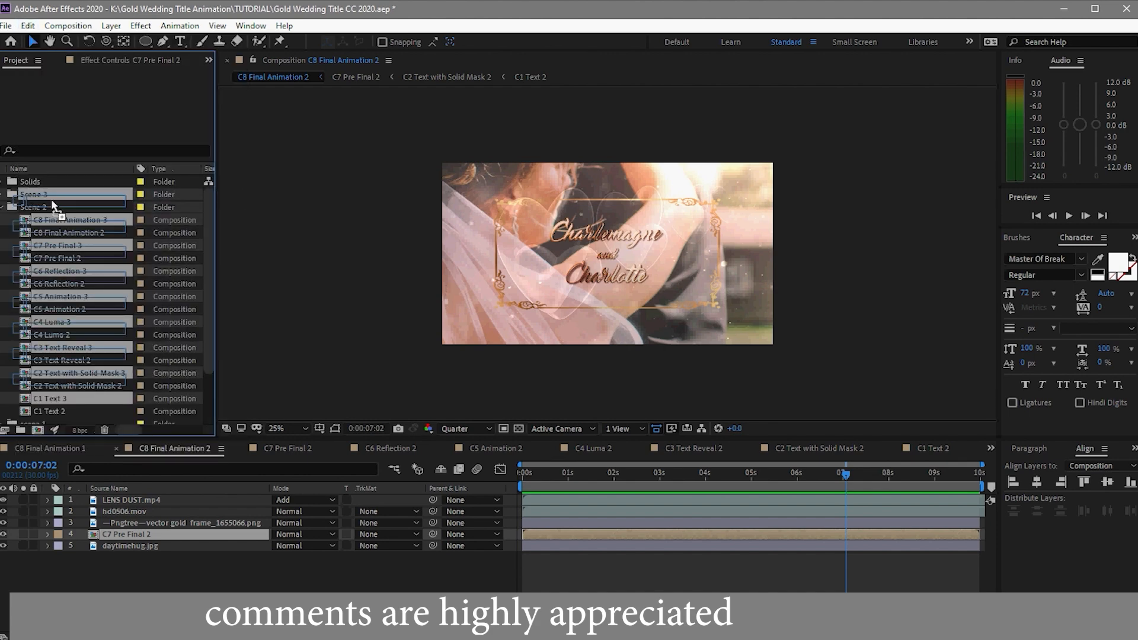
Open the C1 Text 3 composition and change its first text line to "You are".
double_click(49, 296)
key(y)
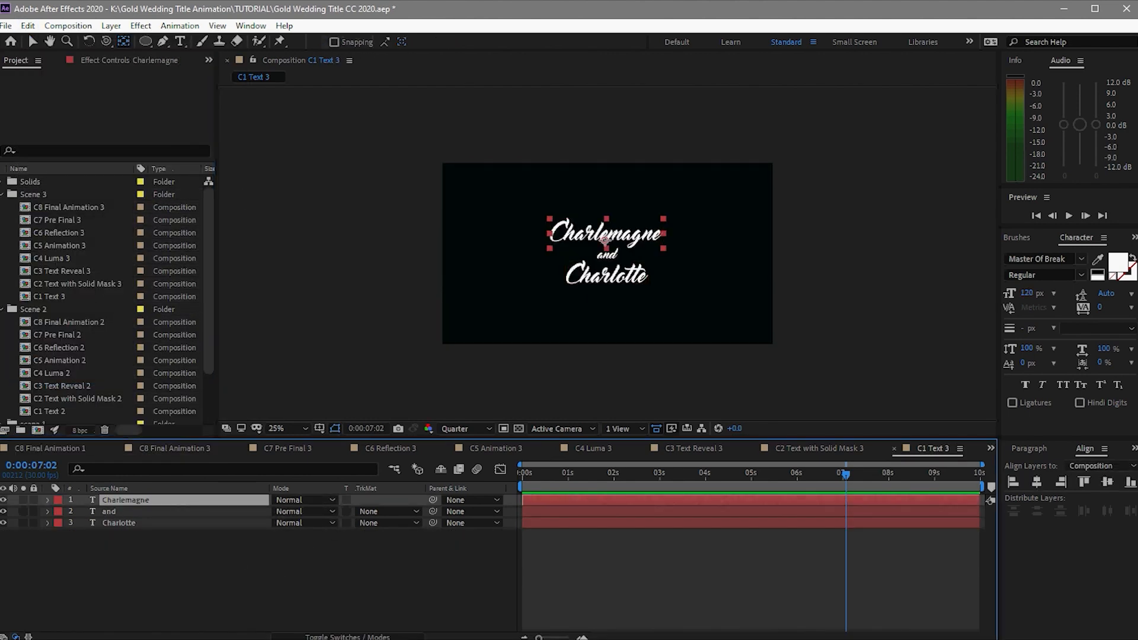
double_click(119, 499)
text(You are)
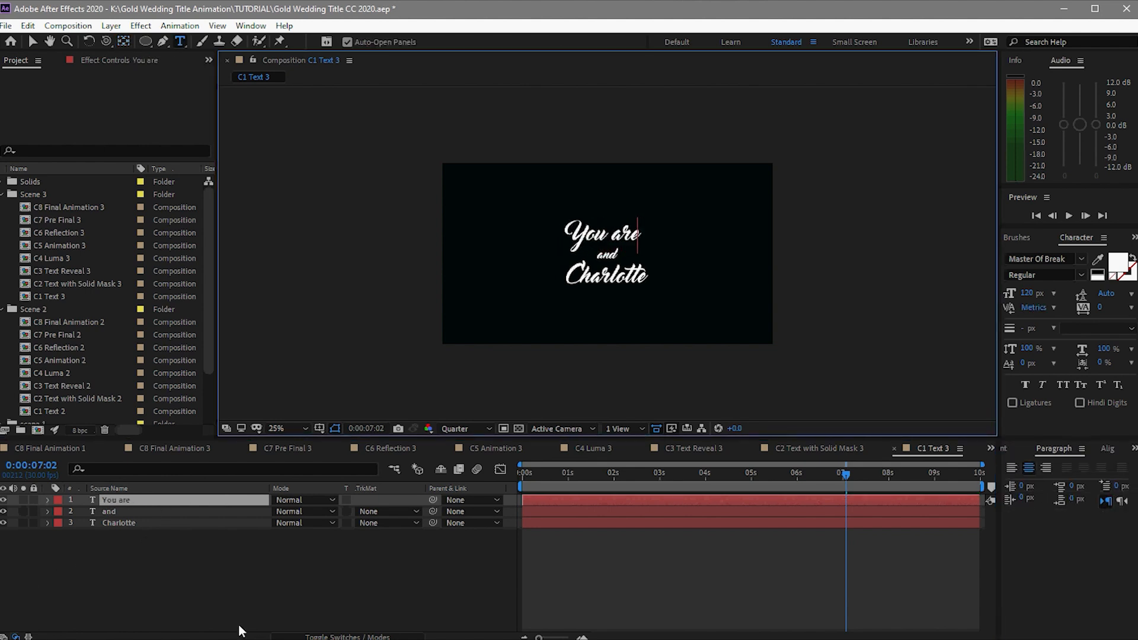
click(122, 460)
Hide the "and" layer and change the last text line to "Invited".
click(4, 511)
click(119, 522)
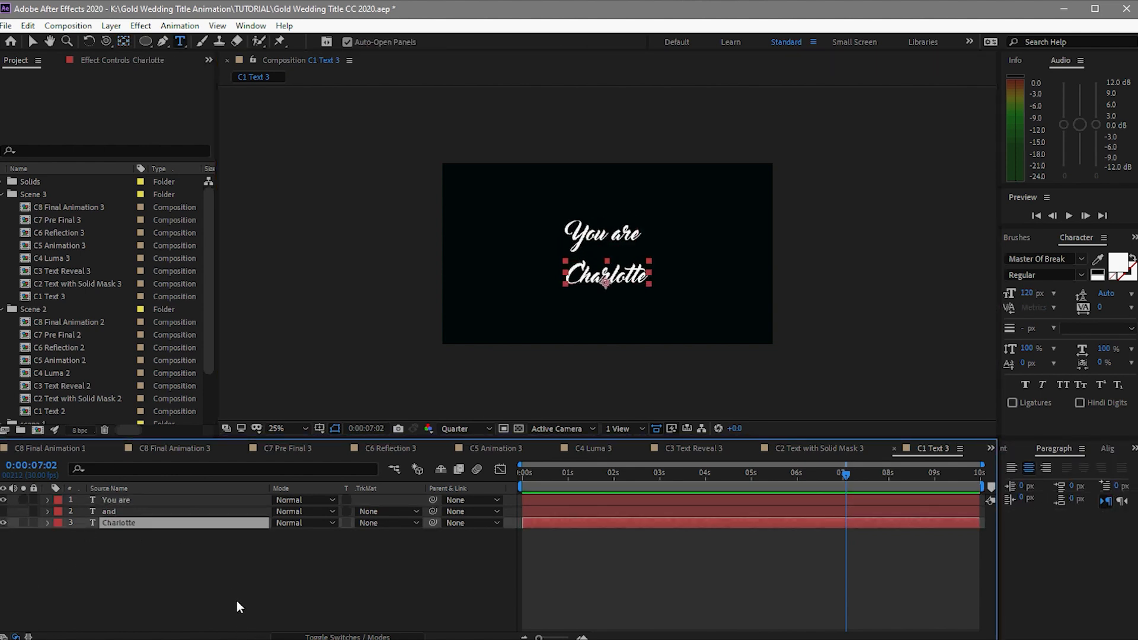
key(i)
key(n)
double_click(225, 526)
text(I)
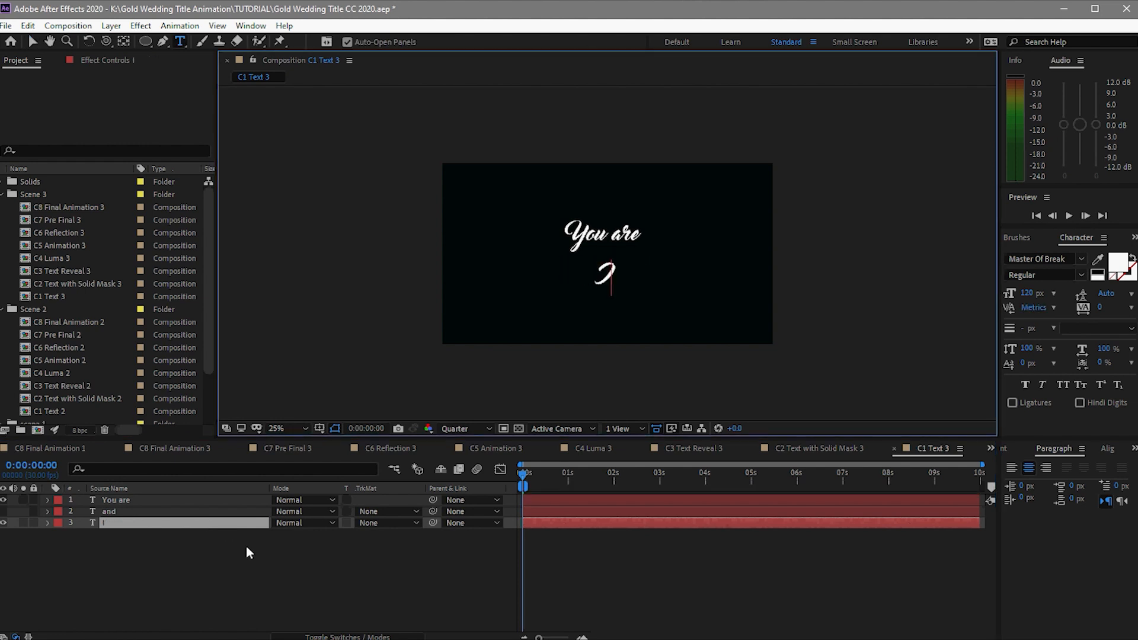
text(nvited)
key(Escape)
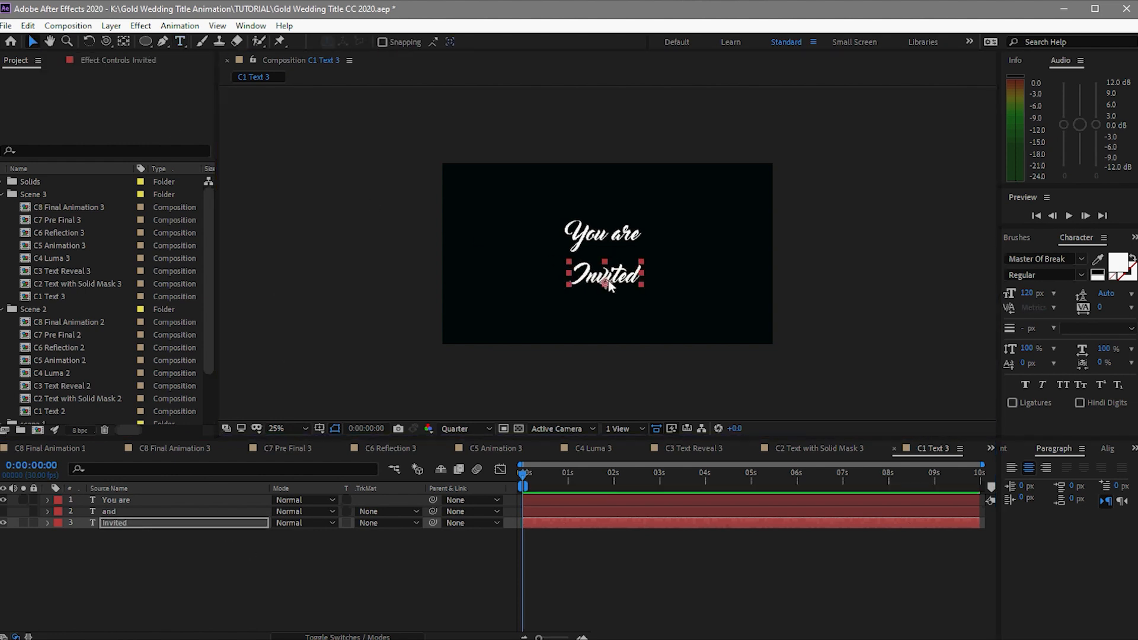
Set the font size of "Invited" to 150 px and of "You are" to 100 px.
click(1027, 293)
text(150)
click(178, 500)
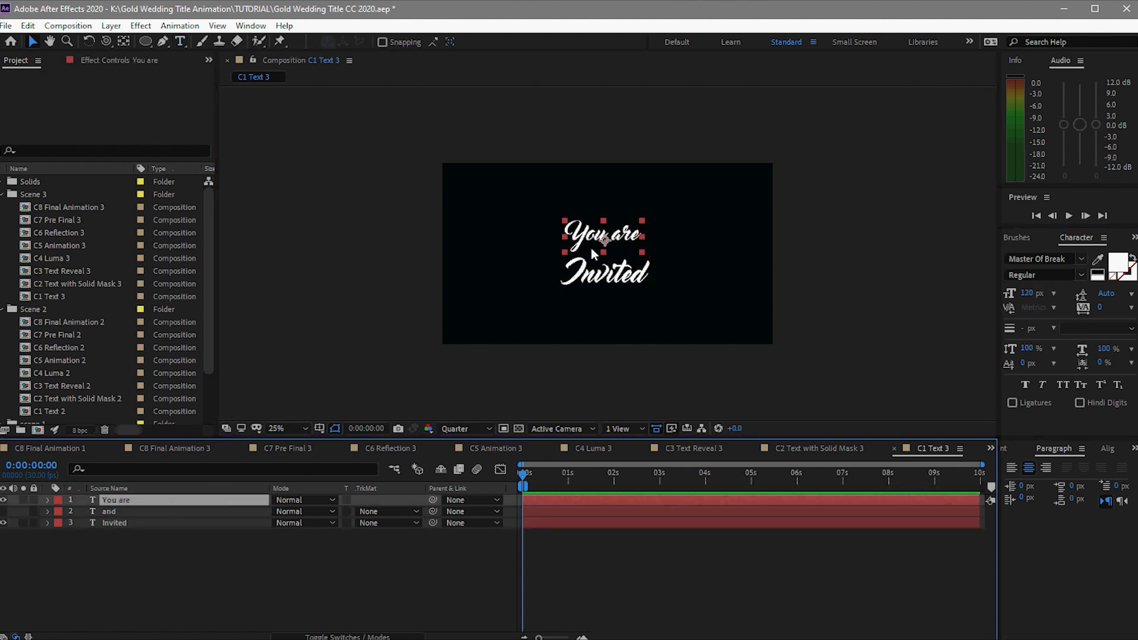
click(1027, 293)
text(150)
key(Return)
Reposition the two text lines, shifting "Invited" slightly left and up and "You are" slightly right.
click(643, 282)
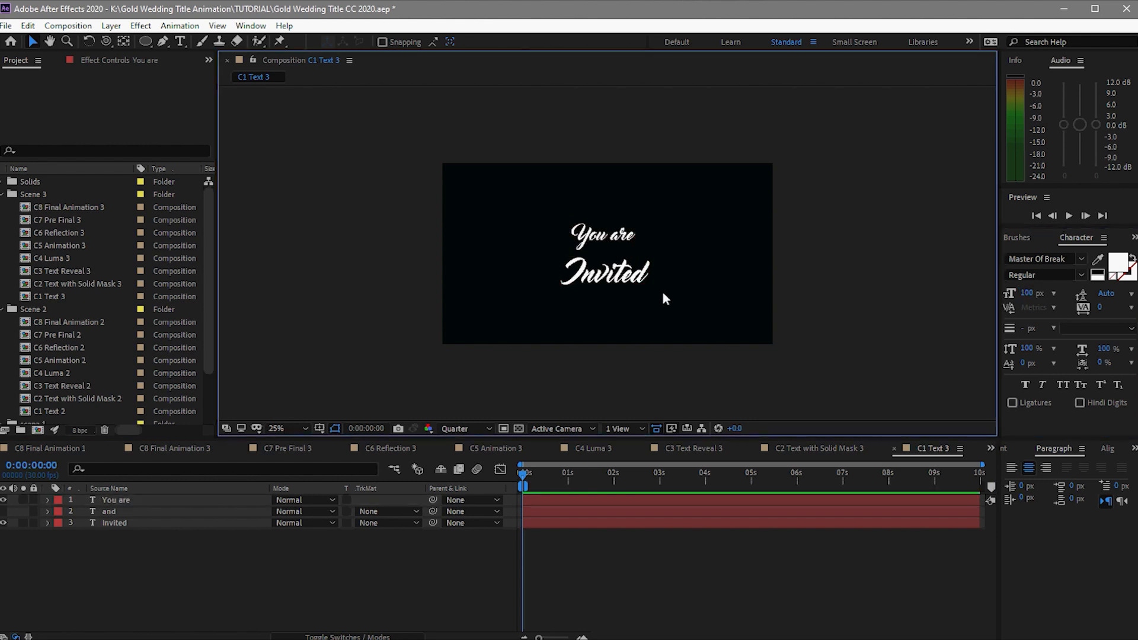
click(643, 302)
drag(605, 282, 614, 235)
click(627, 304)
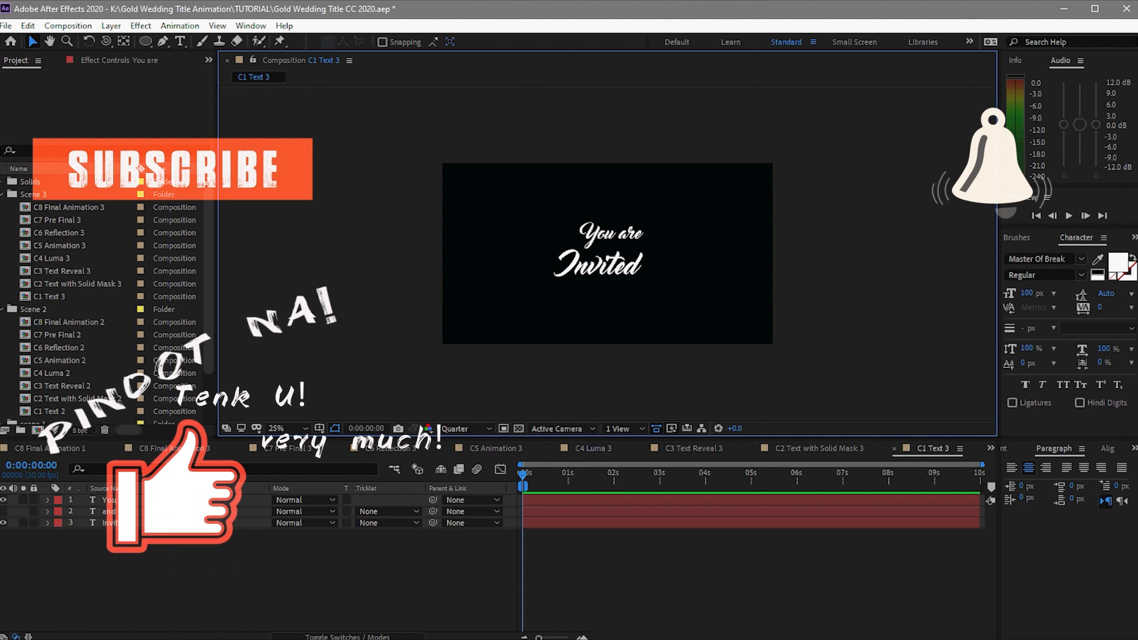
Replace the C2 Text with Solid Mask 2 layer in C3 Text Reveal 3 with C2 Text with Solid Mask 3.
click(2, 194)
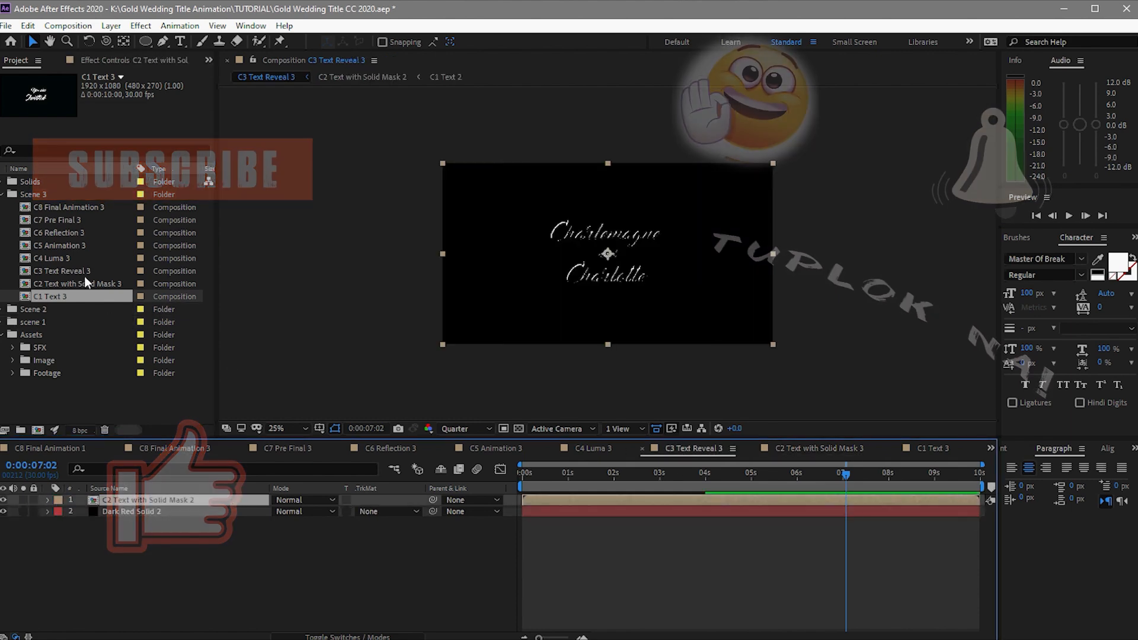
click(83, 283)
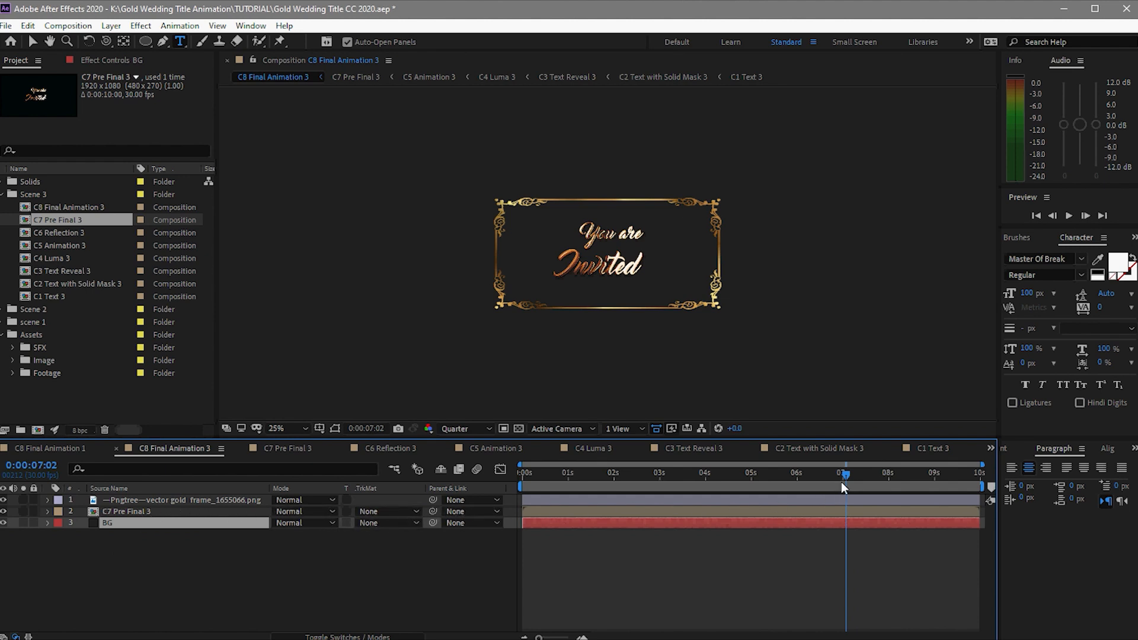
Create a composition named Final Render with a duration of 0:00:30:00 and close the other open compositions.
click(3, 195)
click(3, 233)
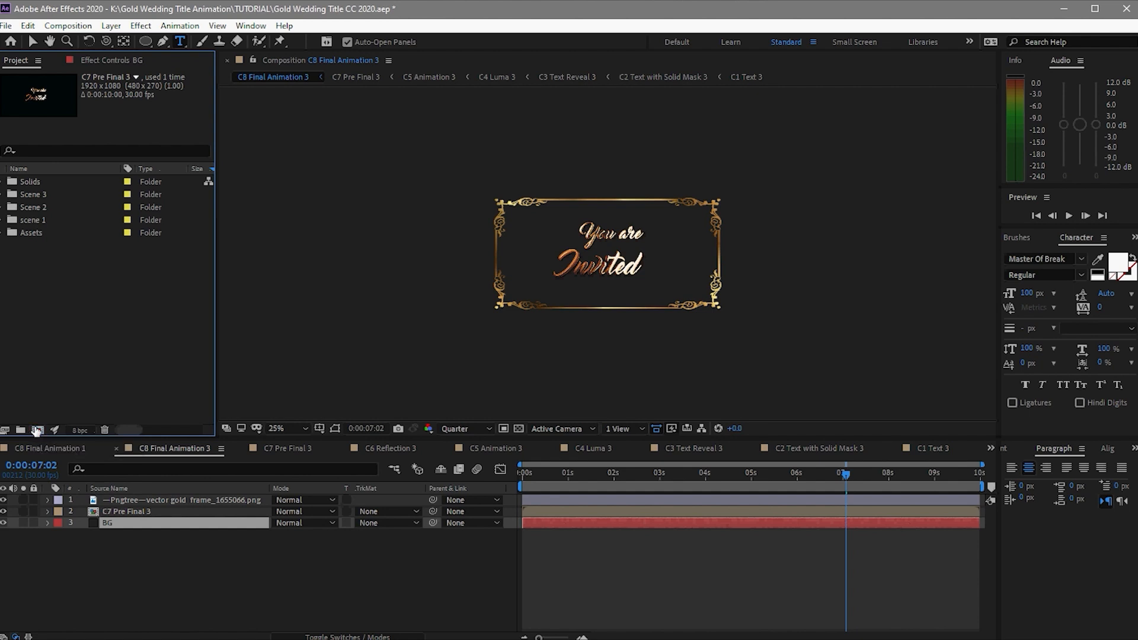
click(38, 430)
text(Final Render)
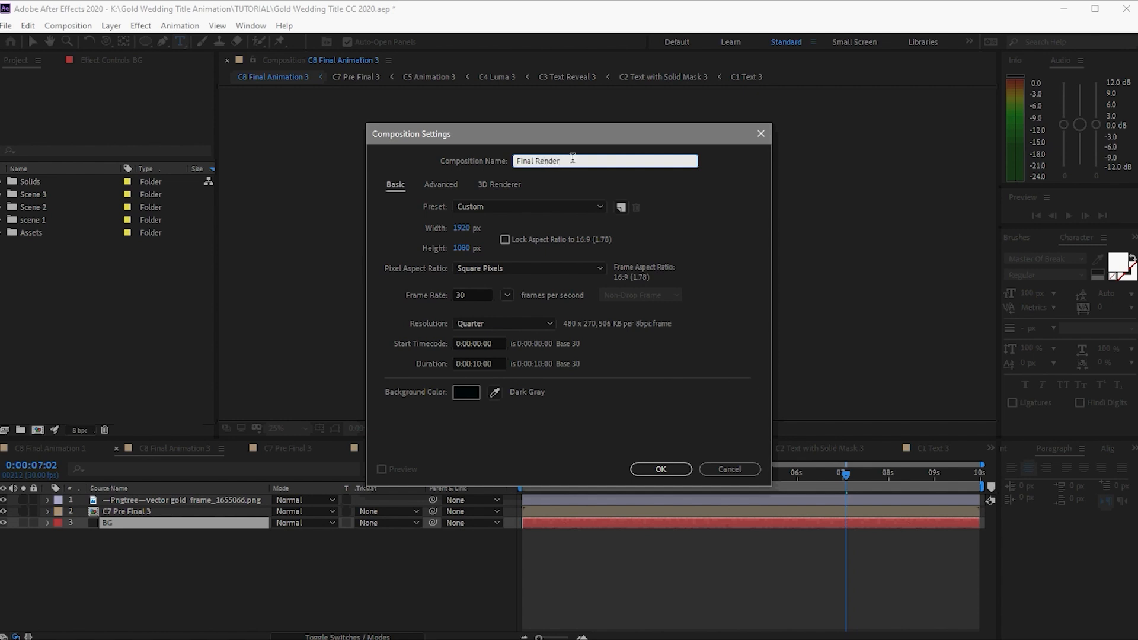
click(476, 364)
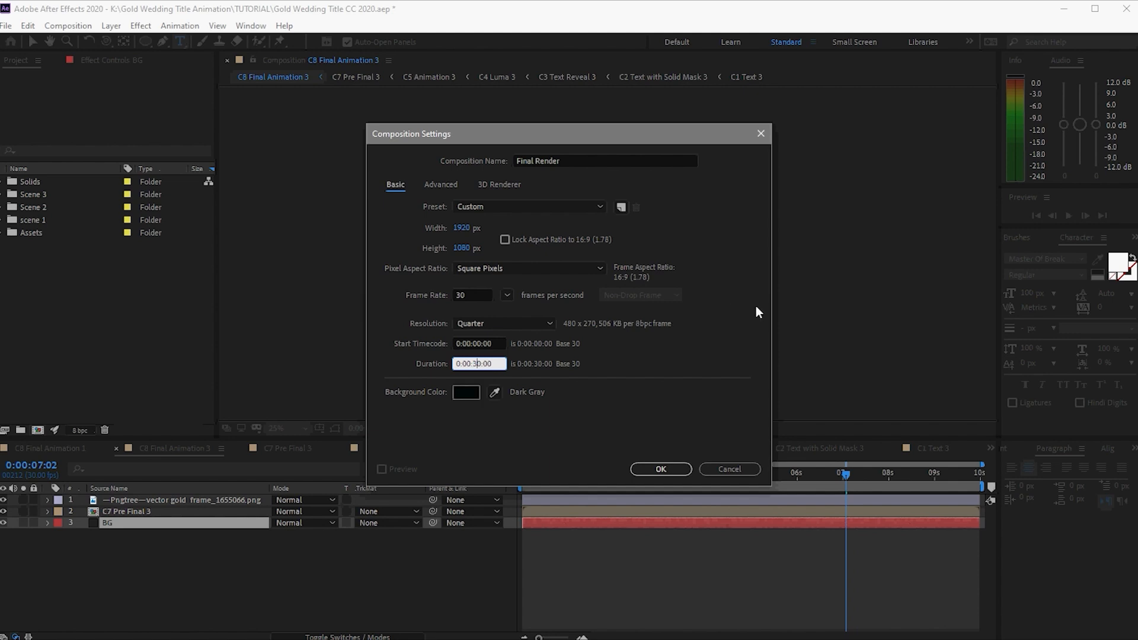
click(660, 469)
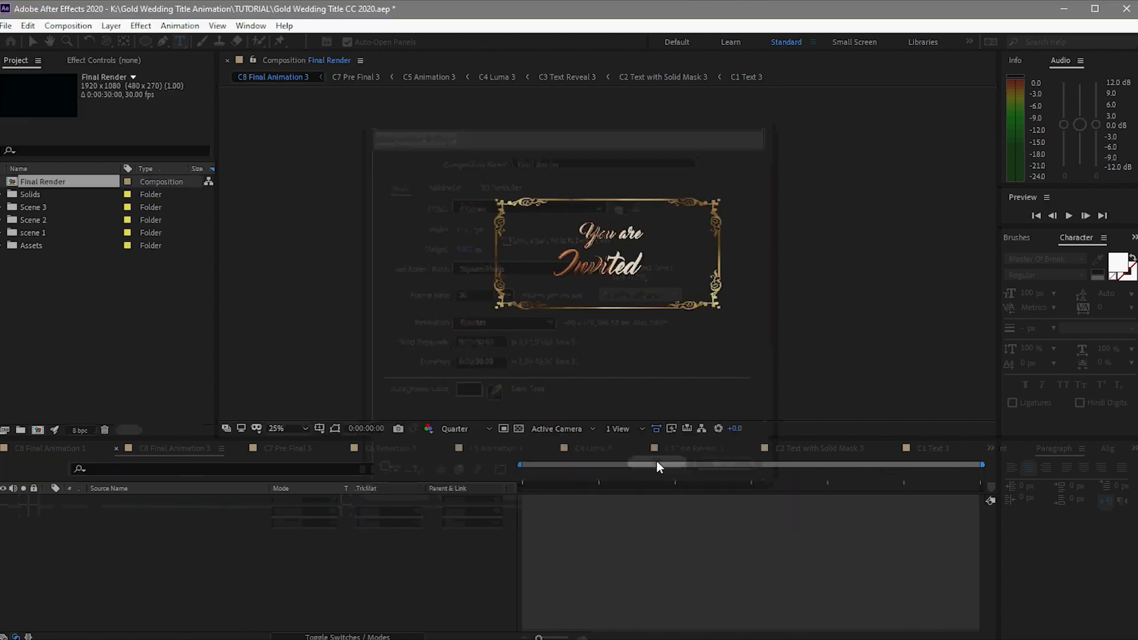
click(92, 448)
click(91, 449)
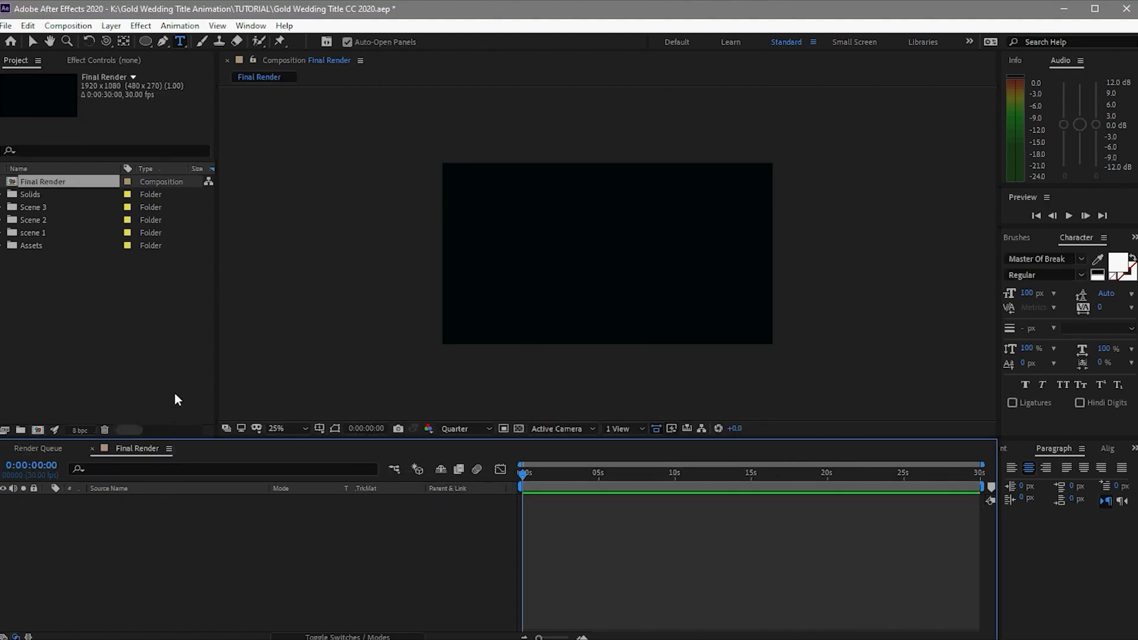
Add C8 Final Animation 1, C8 Final Animation 2 and C8 Final Animation 3 to Final Render, stacked in that order.
click(3, 232)
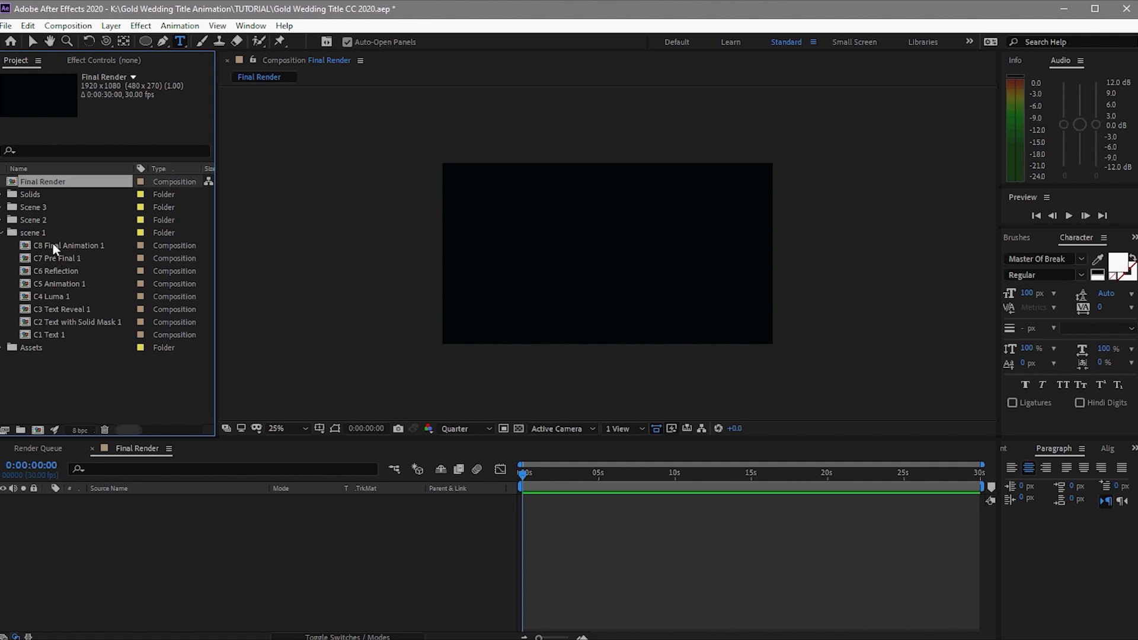
drag(53, 243, 142, 450)
click(3, 233)
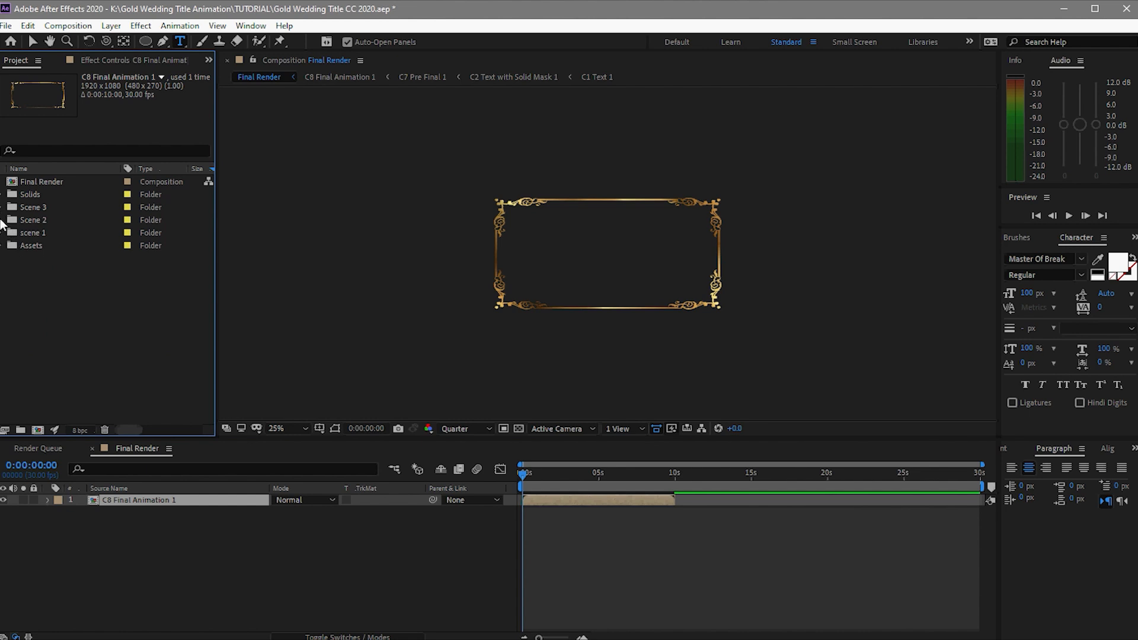
click(3, 221)
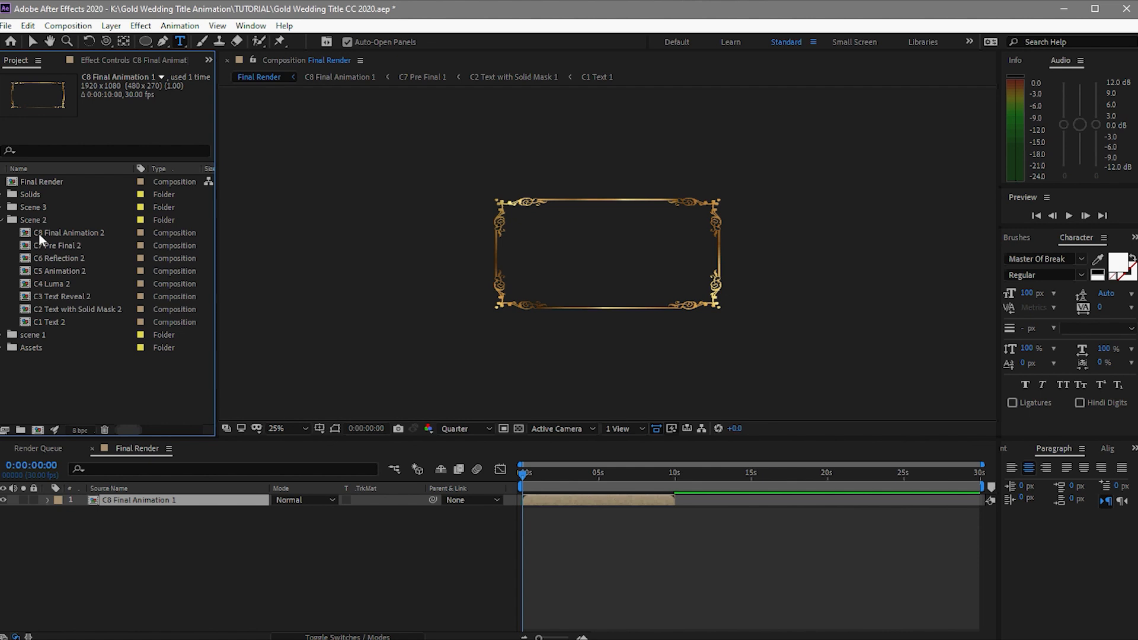
drag(38, 233, 143, 533)
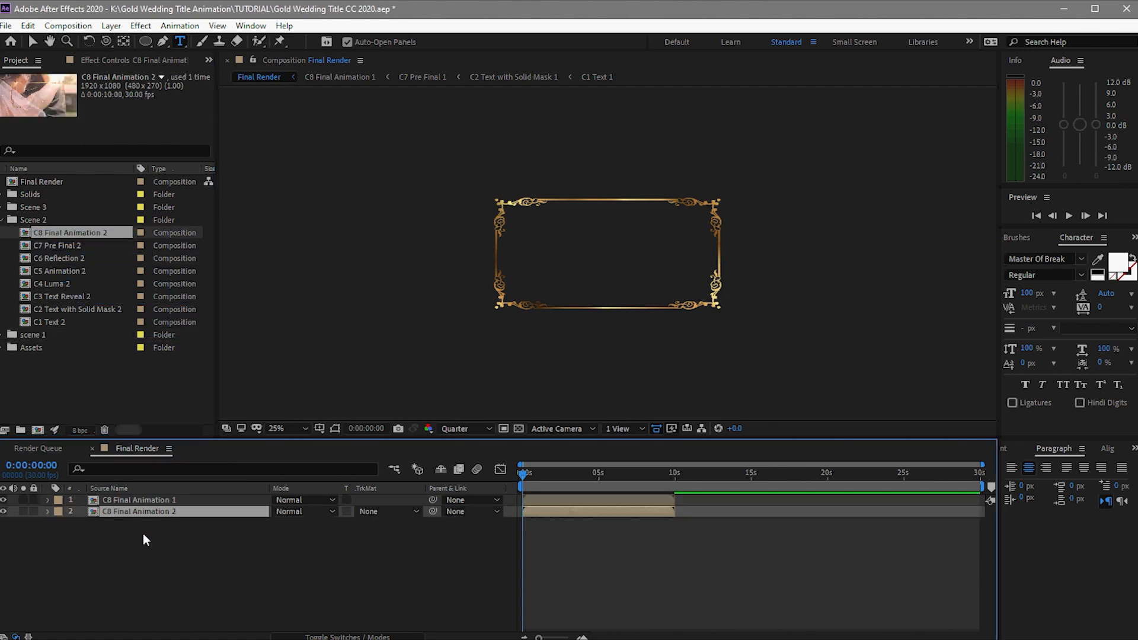
click(3, 220)
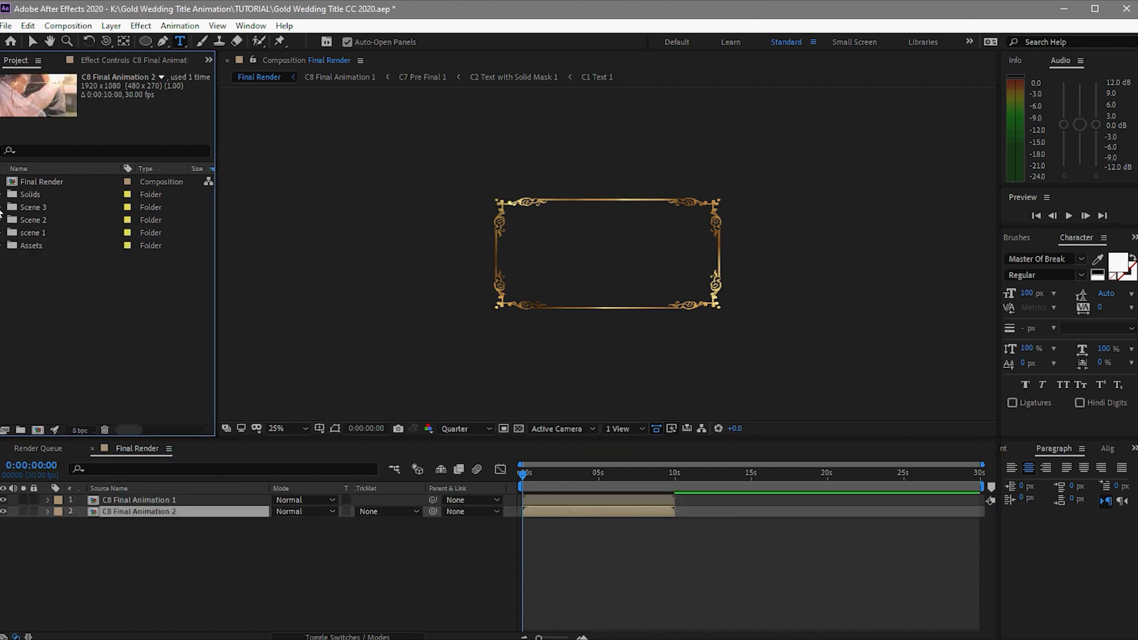
click(3, 207)
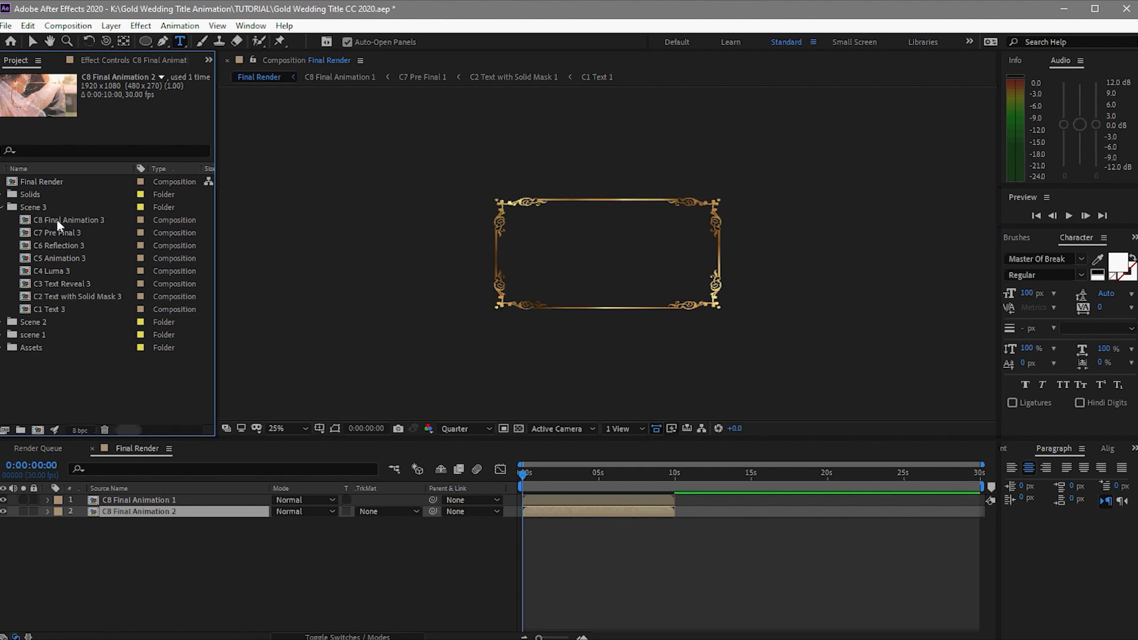
drag(56, 219, 149, 502)
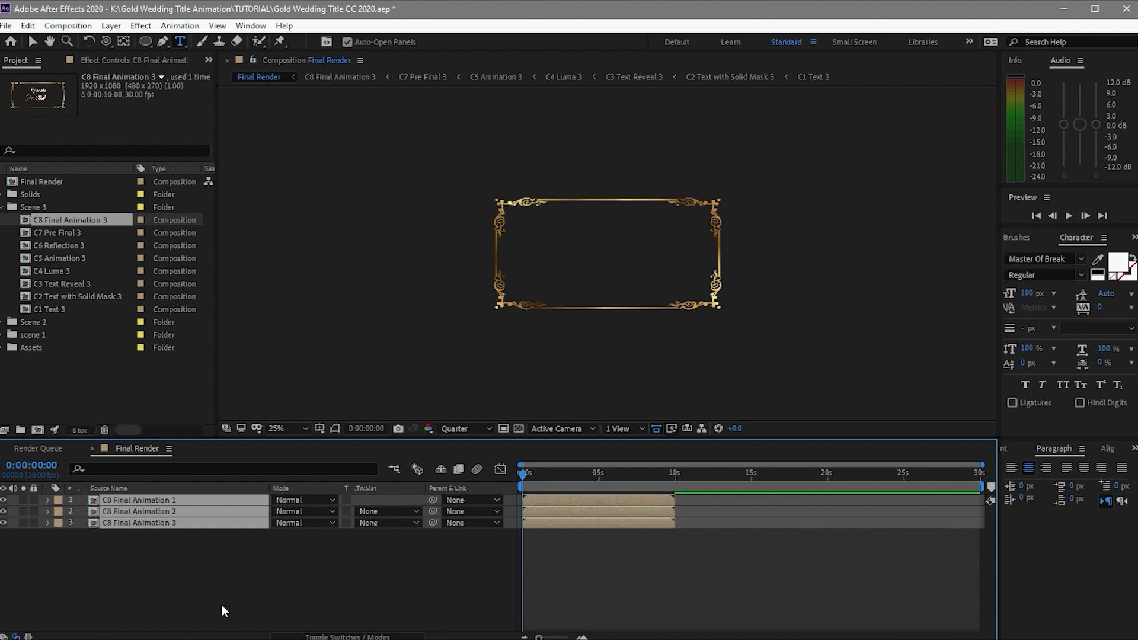
Keyframe all three layers' opacity with 2% at 0 seconds, 100% at 2 seconds, another keyframe at 8 seconds and 0% at 10 seconds.
key(t)
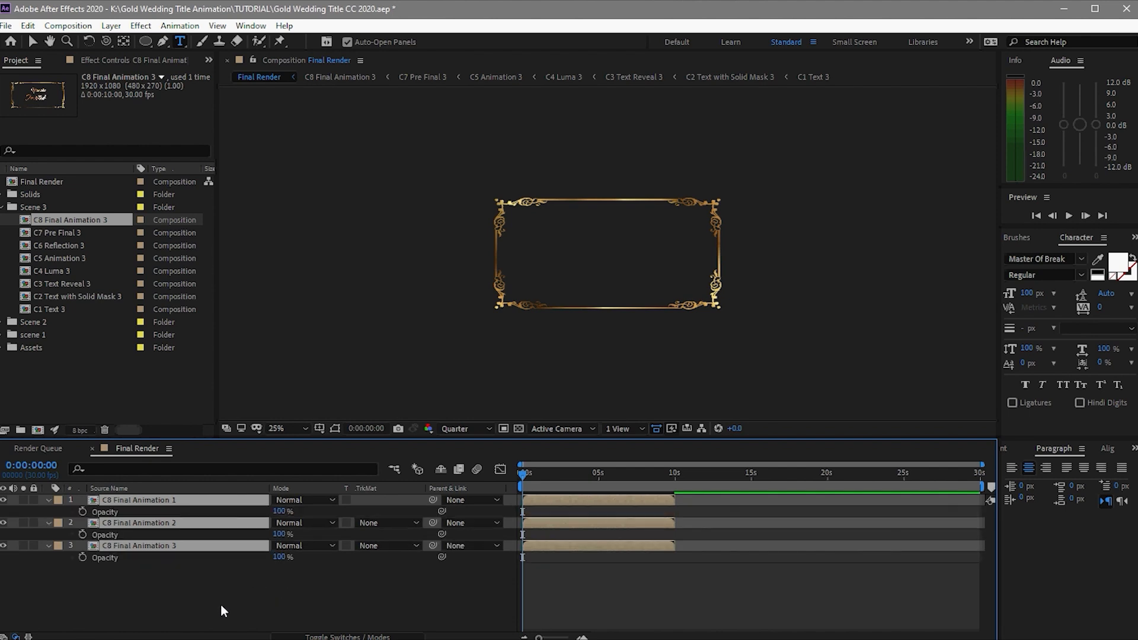
click(81, 512)
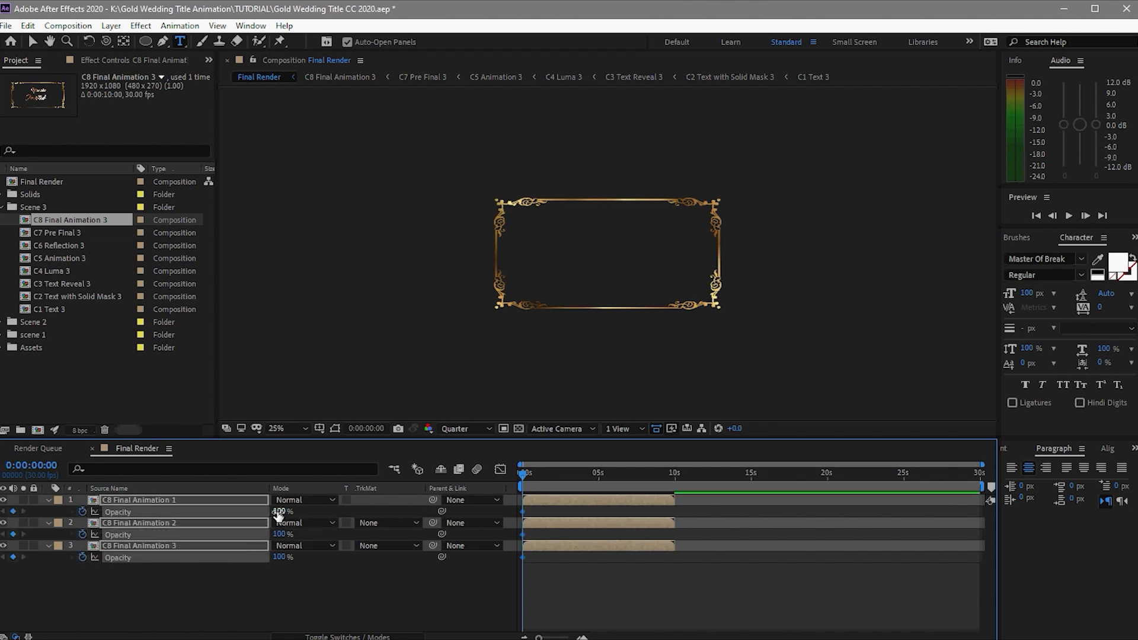
drag(278, 512, 205, 488)
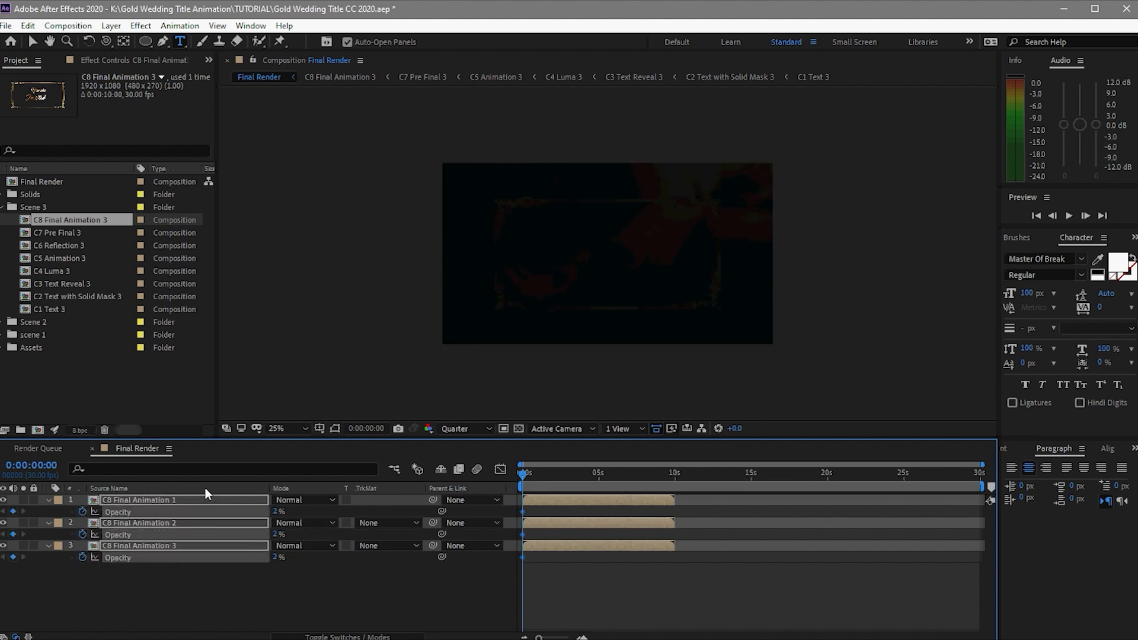
drag(521, 479, 552, 491)
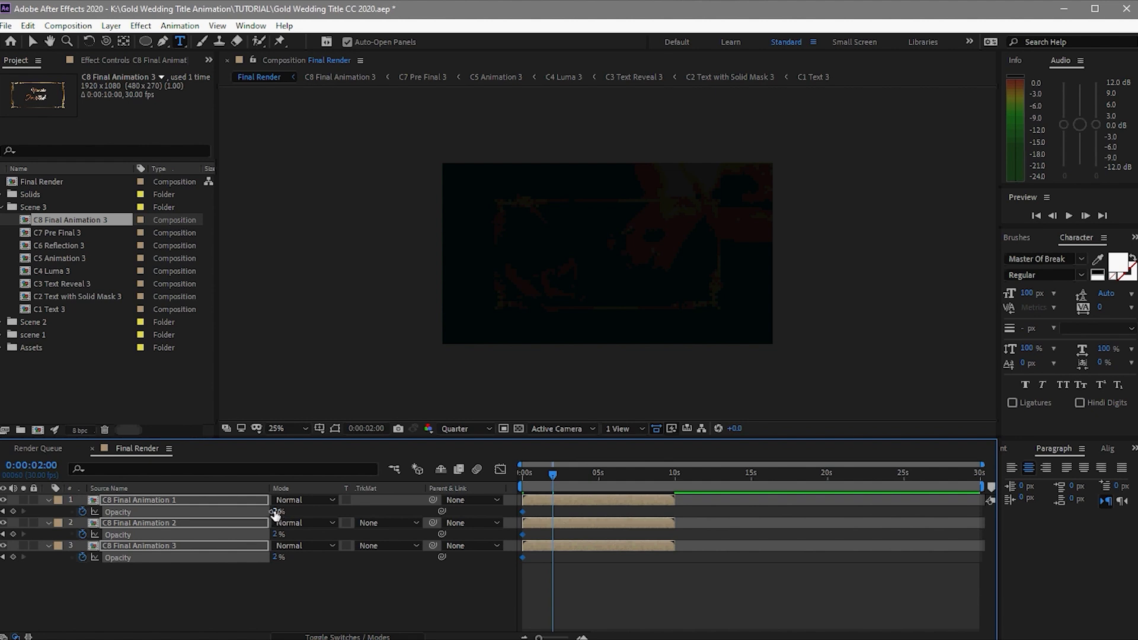
drag(279, 512, 395, 521)
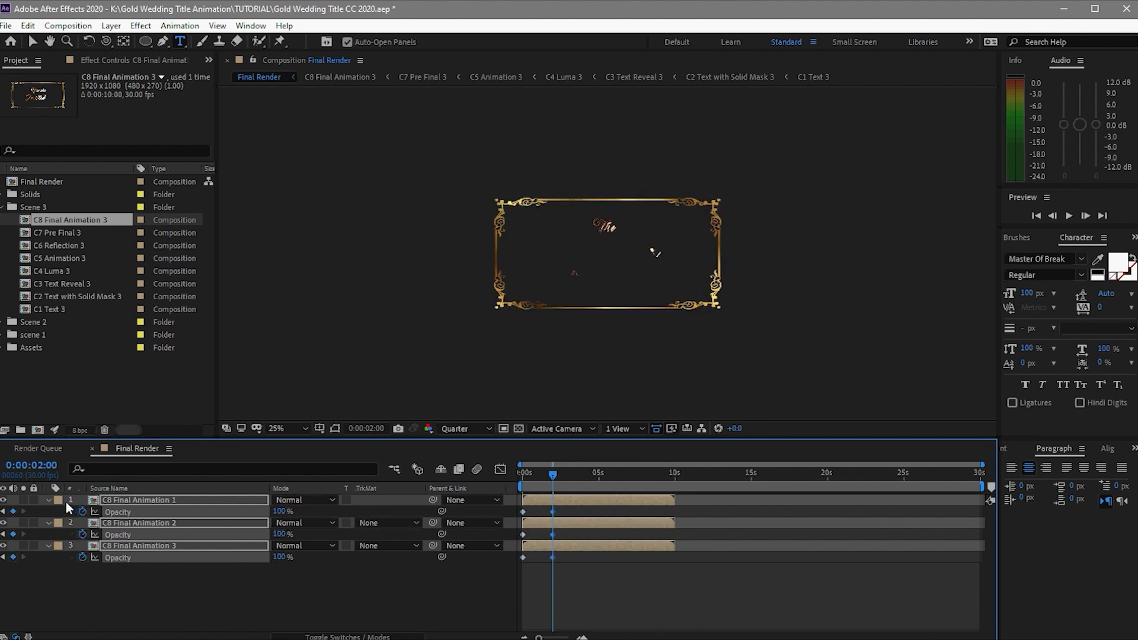
click(3, 511)
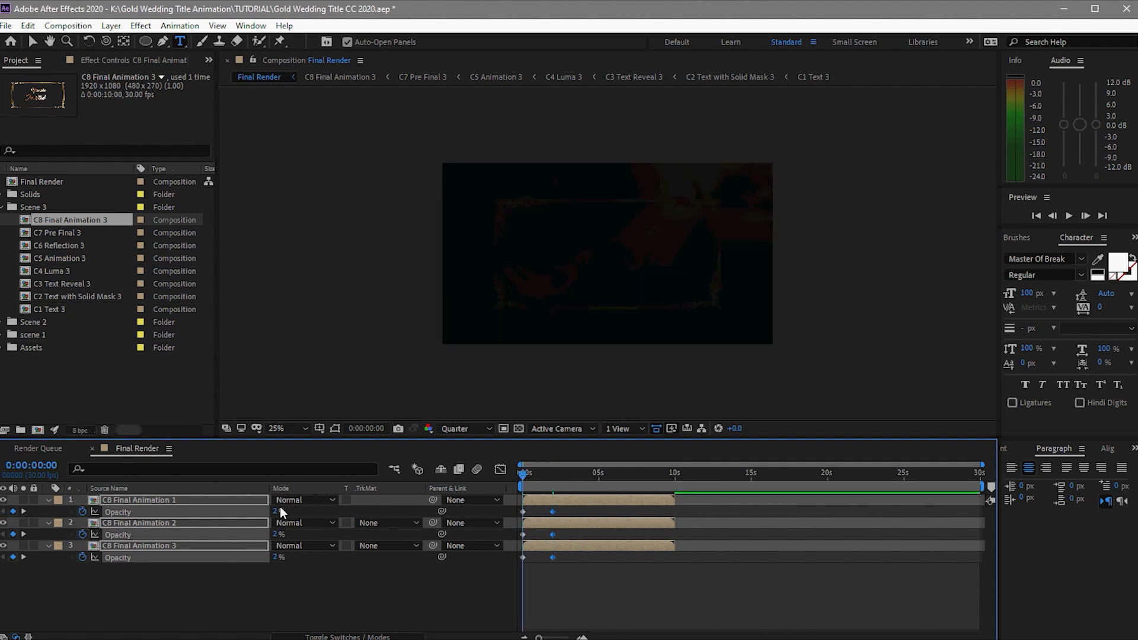
drag(277, 511, 270, 512)
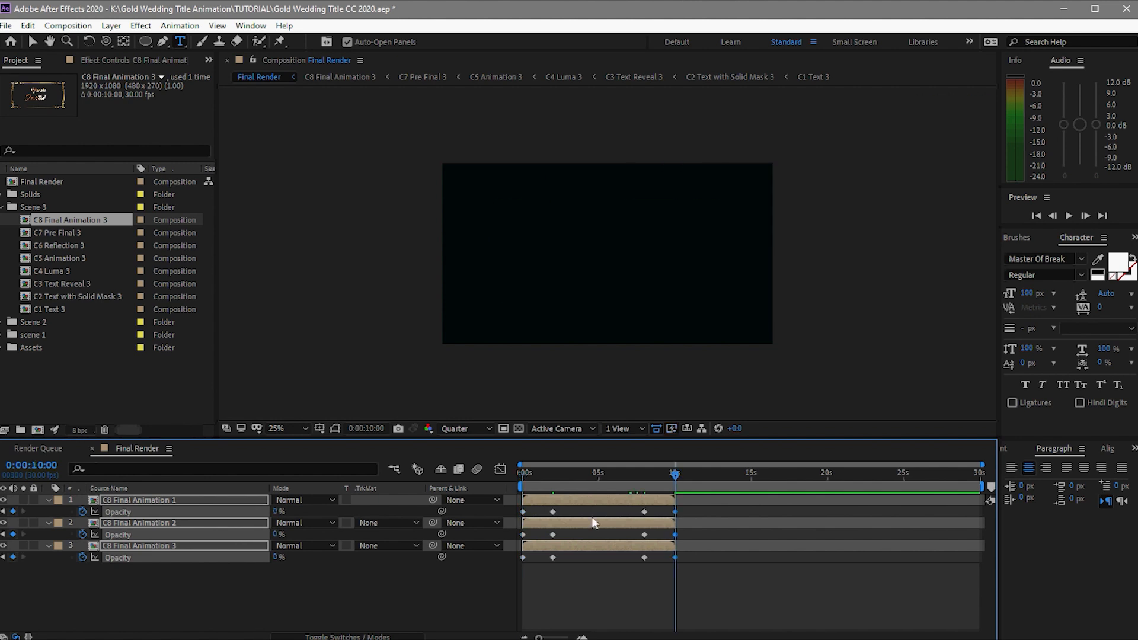
Arrange the three layers end to end with Sequence Layers and return the playhead to the start.
right_click(578, 503)
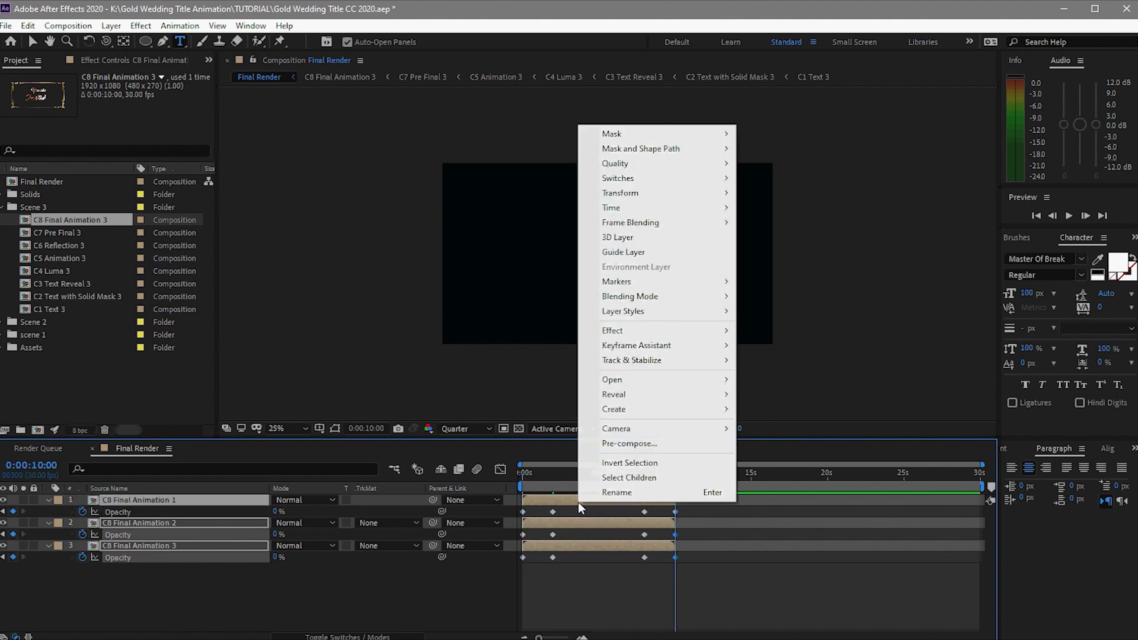
mouse_move(729, 354)
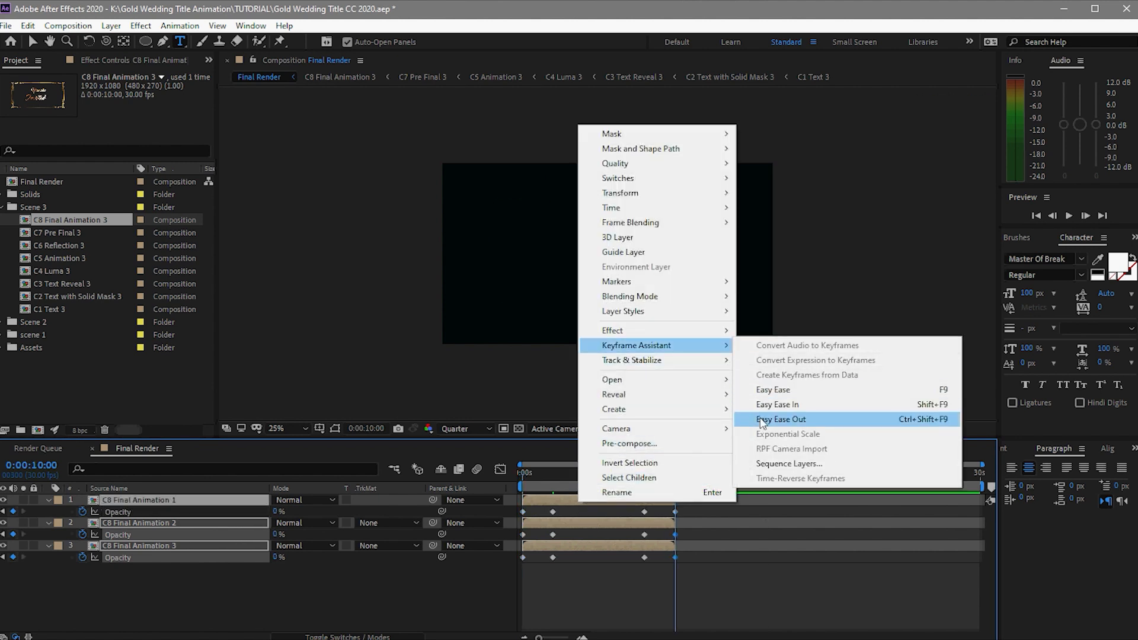
click(767, 464)
click(587, 351)
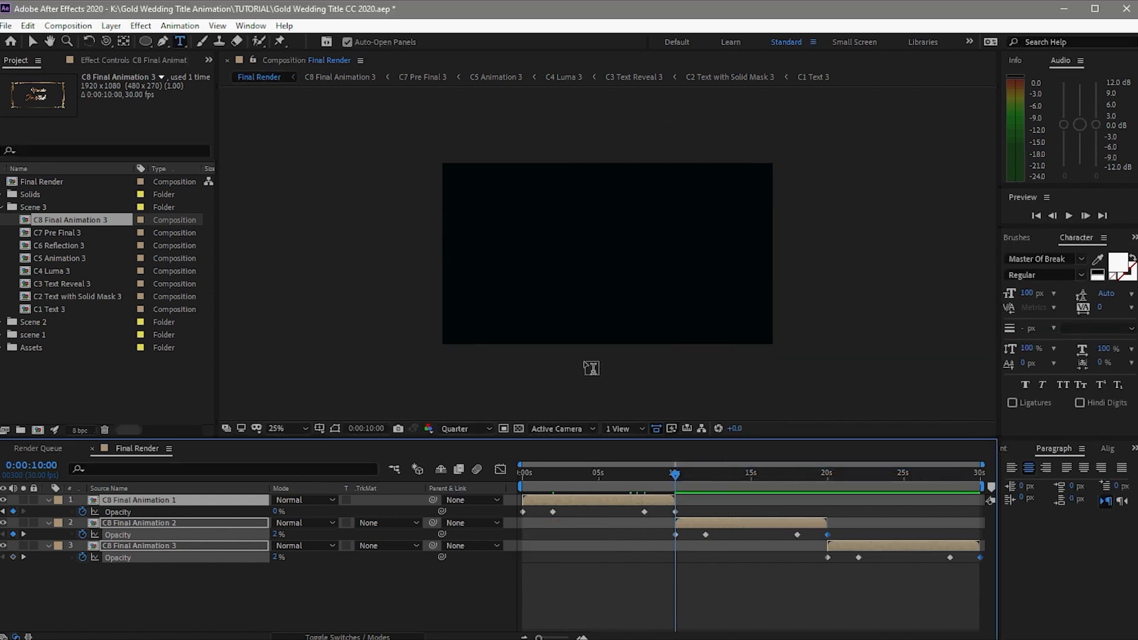
drag(675, 473, 503, 439)
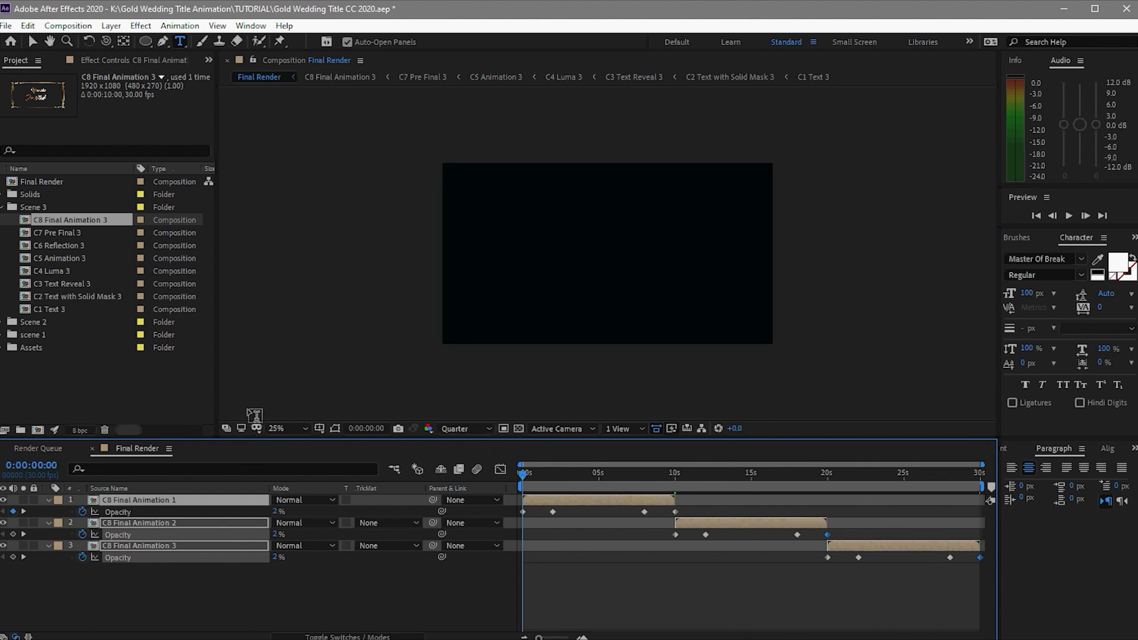
Add Forever_Yours.mp3 from the SFX assets folder to Final Render beneath the three animation layers.
click(3, 207)
click(3, 245)
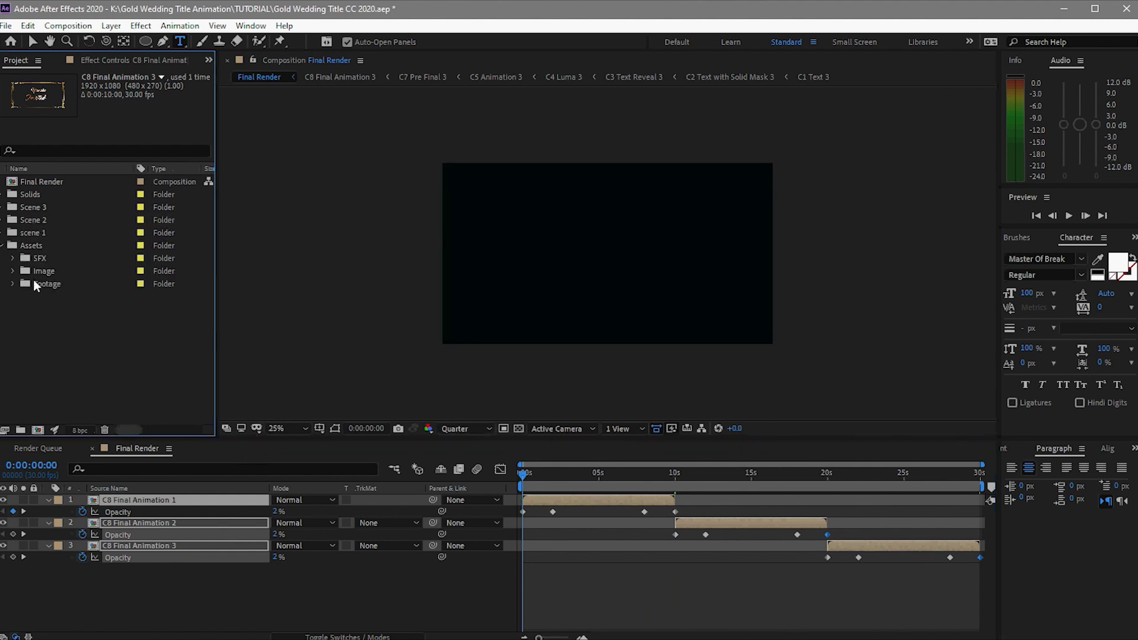
click(13, 259)
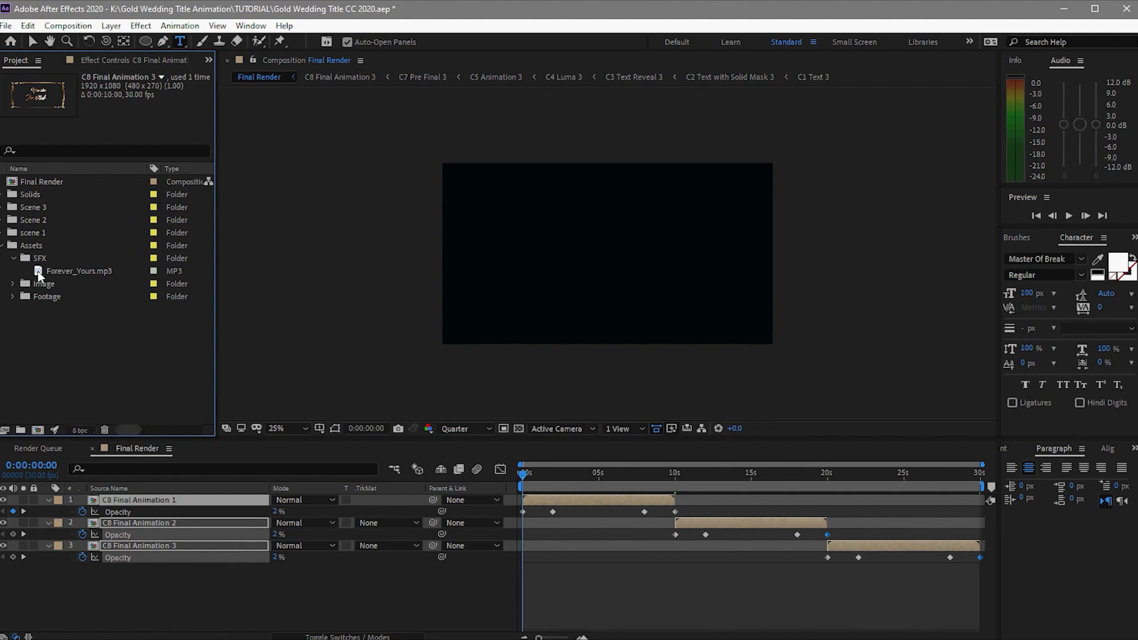
drag(37, 272, 77, 589)
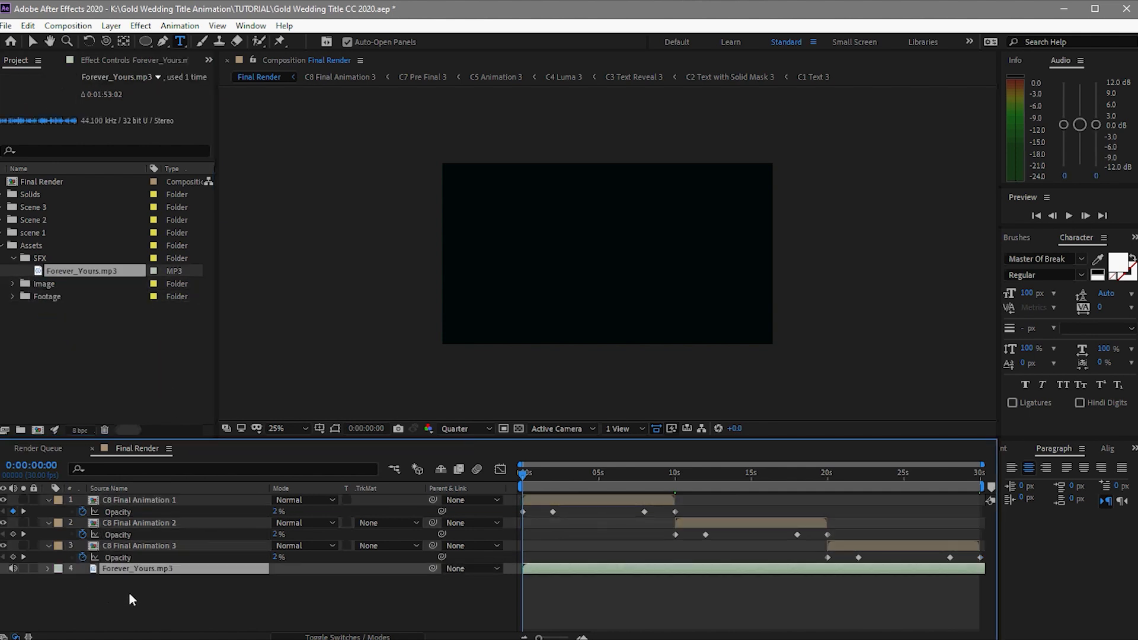
Fade out the Forever_Yours.mp3 layer by keyframing Audio Levels at +0.00 dB at 0:00:28:00 and -48 dB at 0:00:29:29.
click(48, 568)
drag(524, 476, 940, 460)
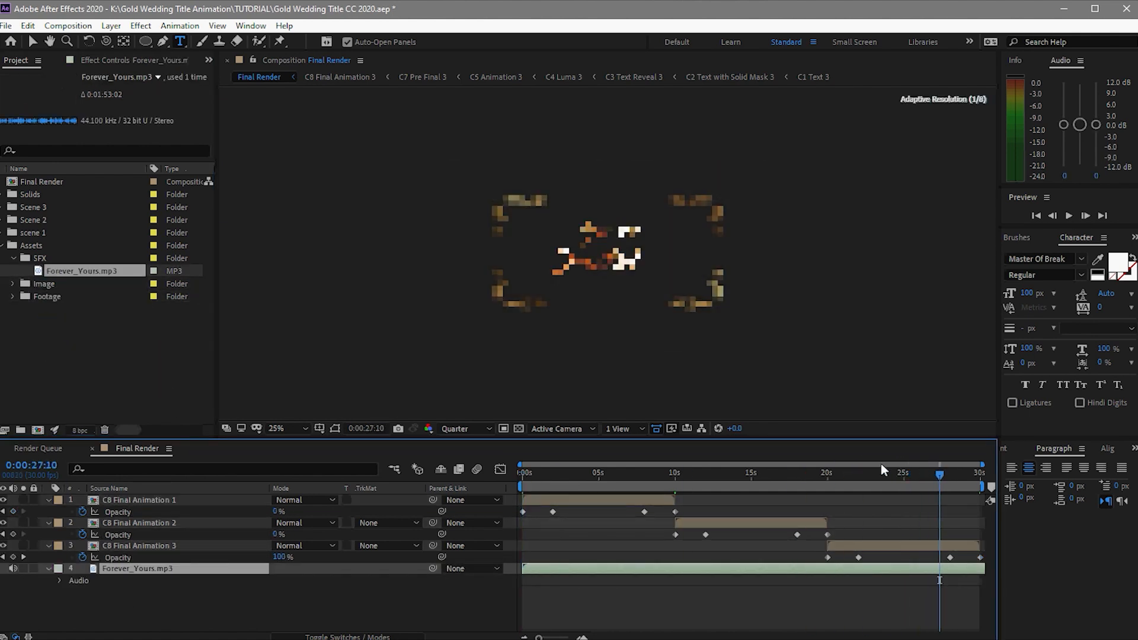
click(22, 557)
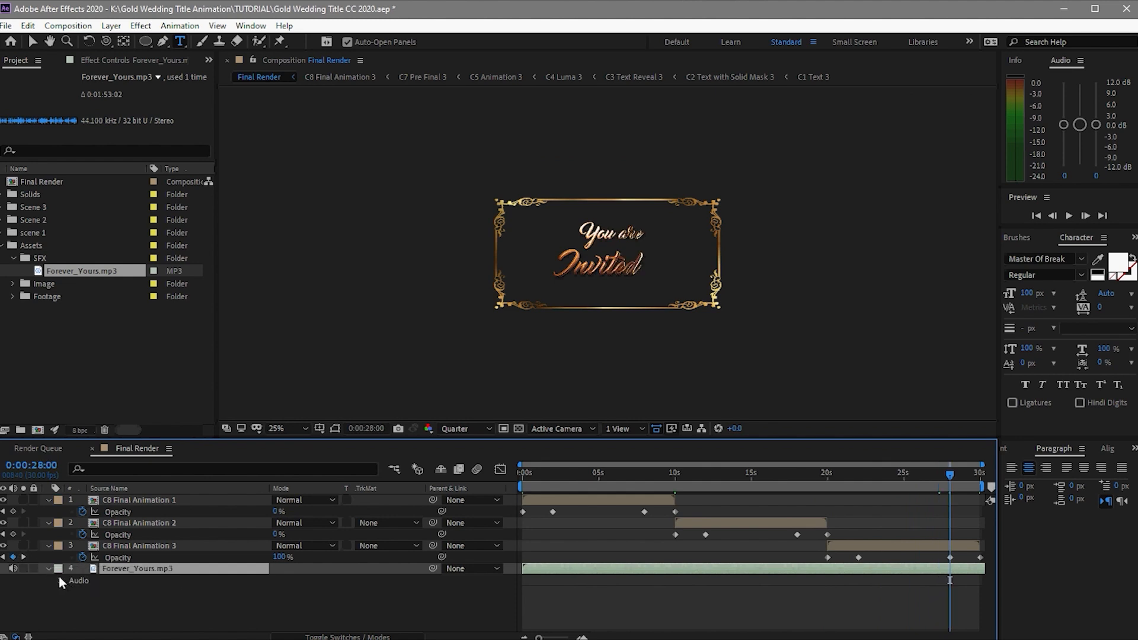
click(60, 578)
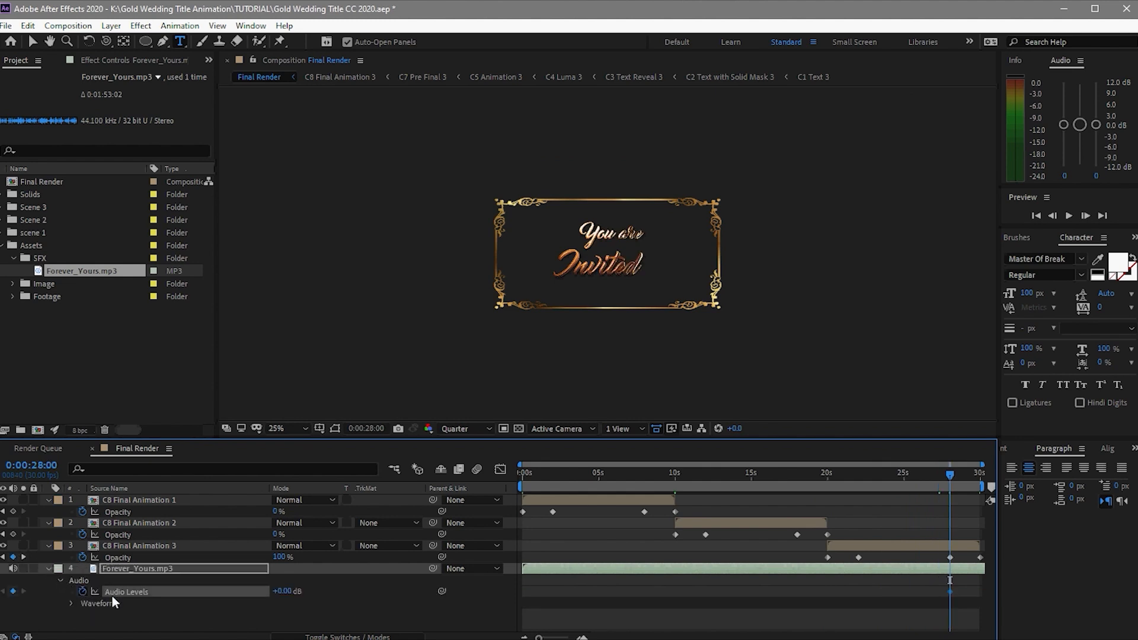
drag(949, 477, 981, 477)
click(278, 591)
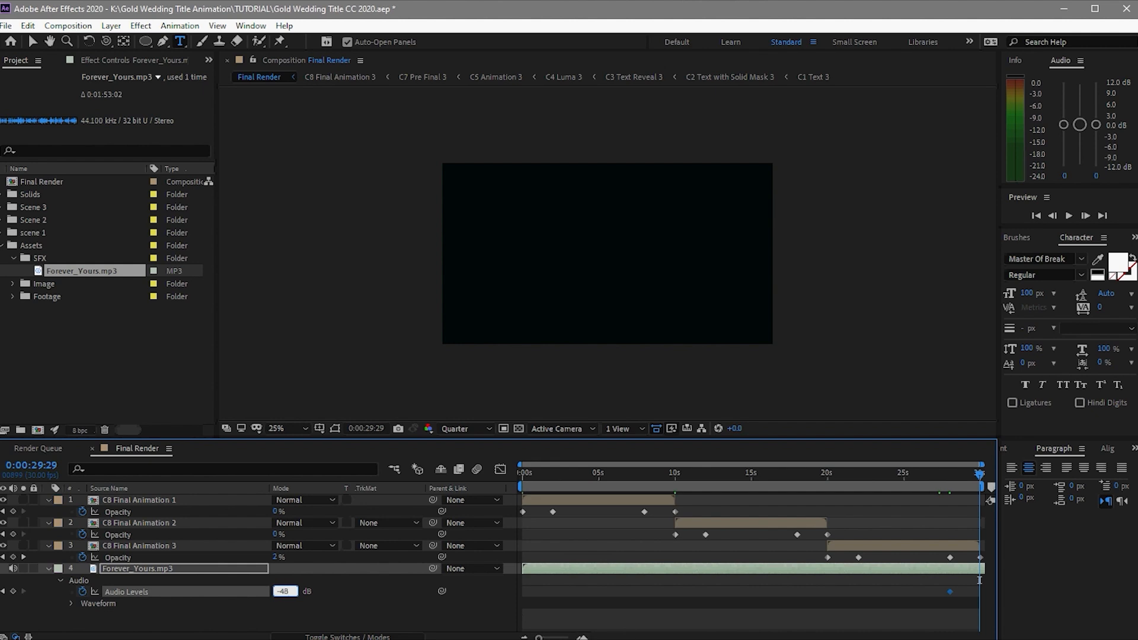
click(361, 622)
click(49, 569)
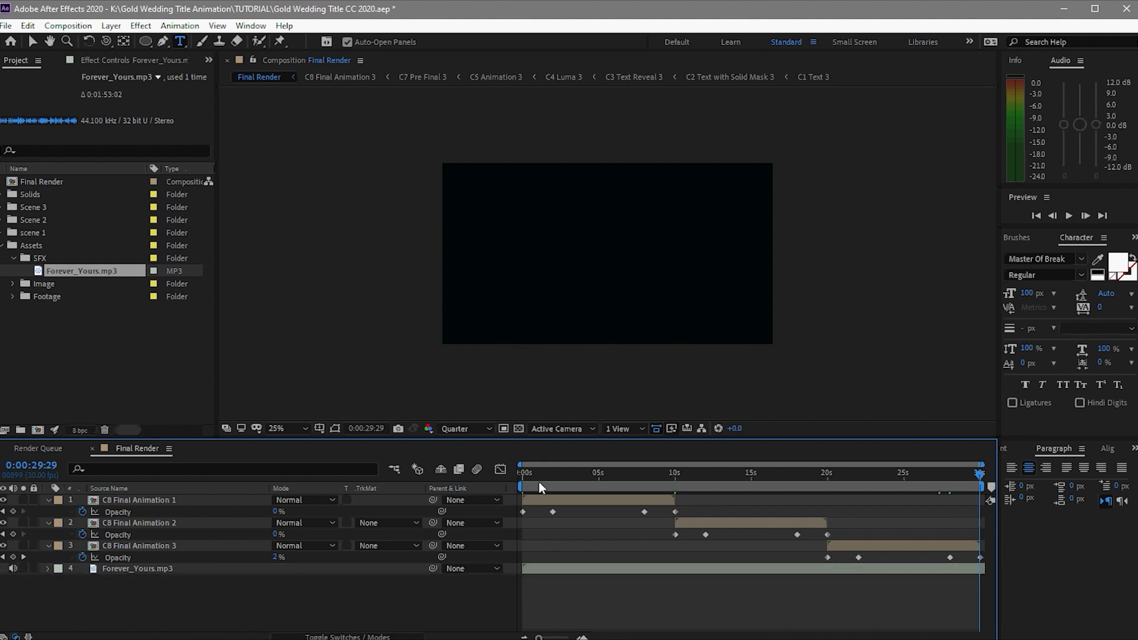
Preview the Final Render composition with its music and return the playhead to the start.
click(1070, 216)
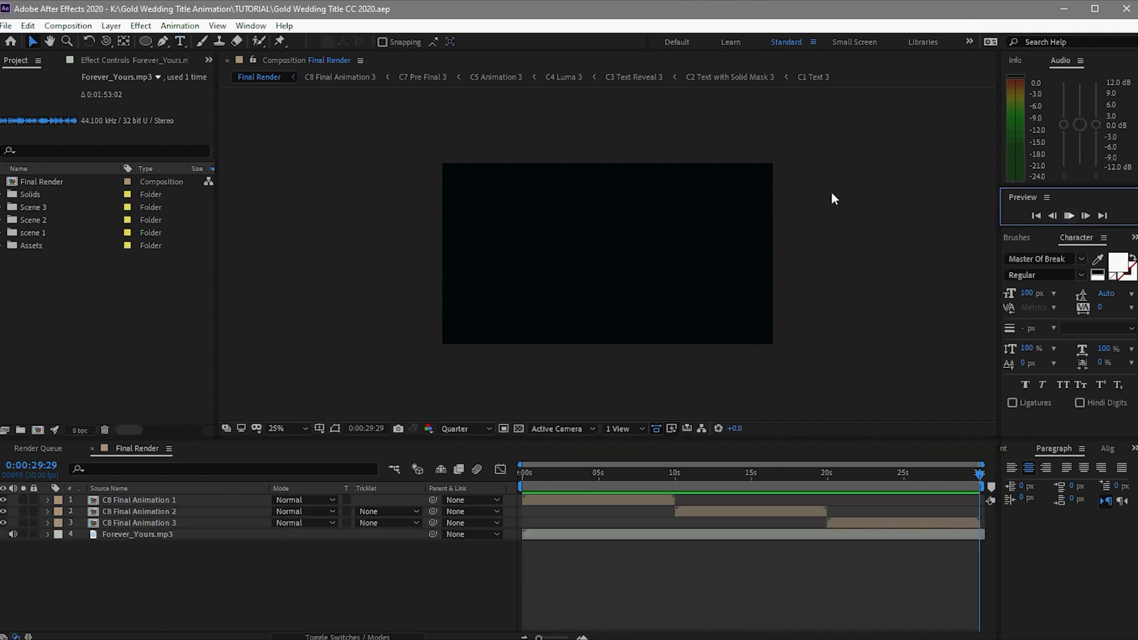
key(space)
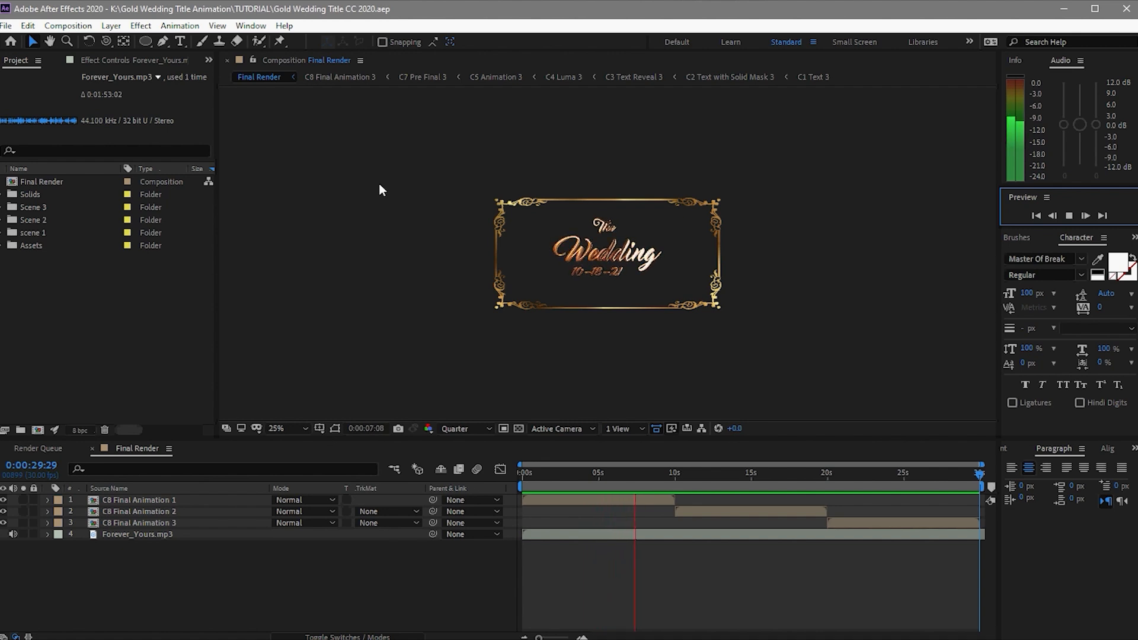
scroll(378, 183, up, 2)
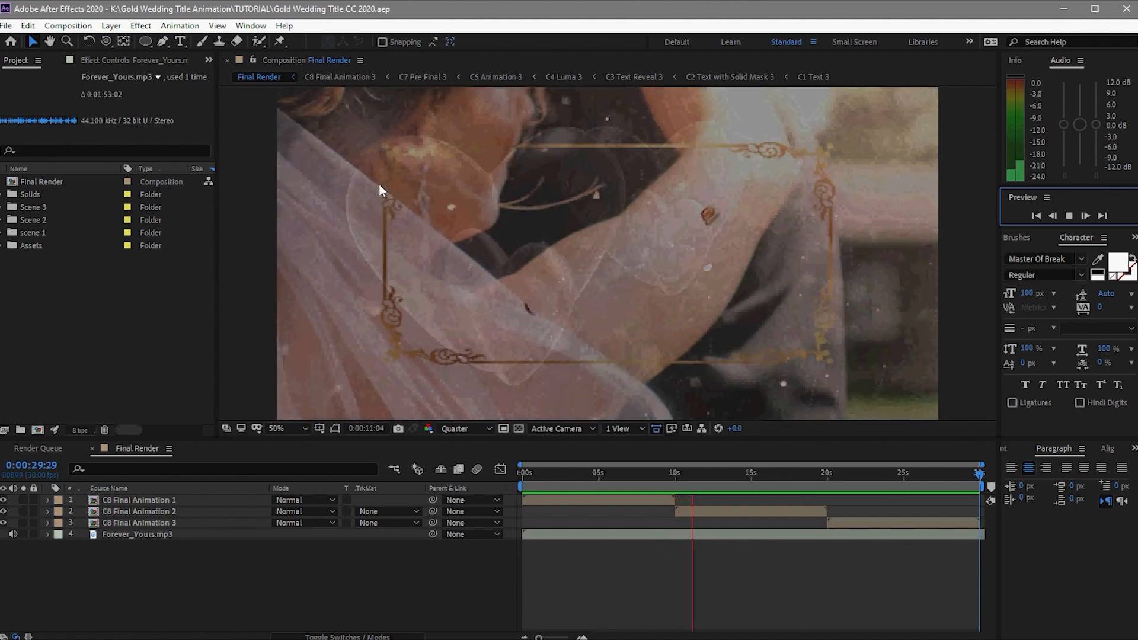
scroll(379, 184, down, 2)
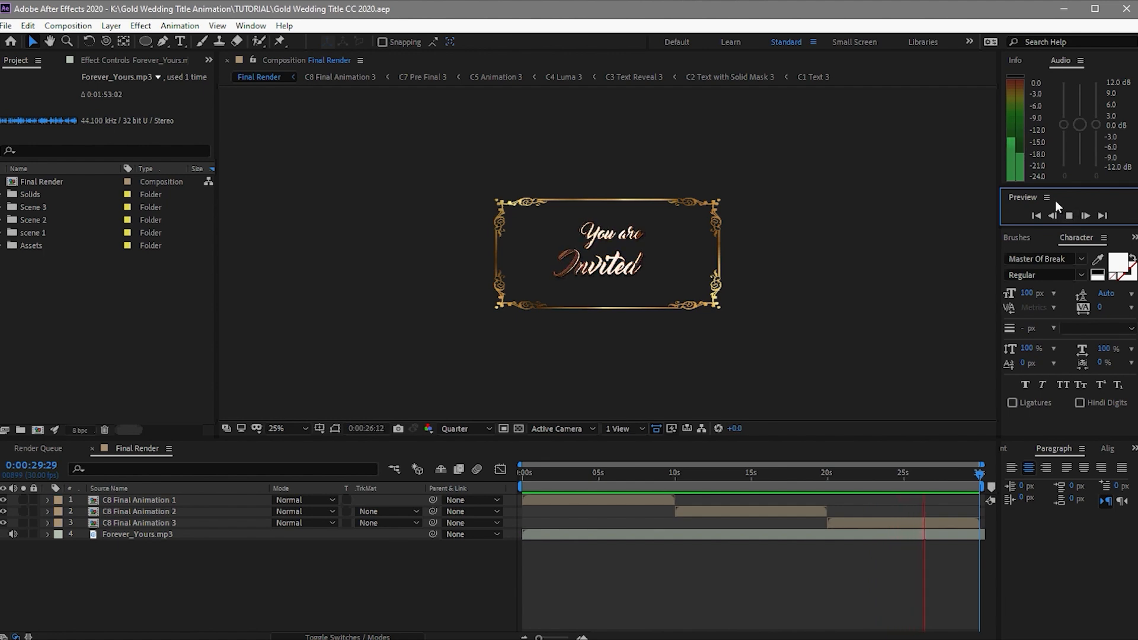
click(965, 474)
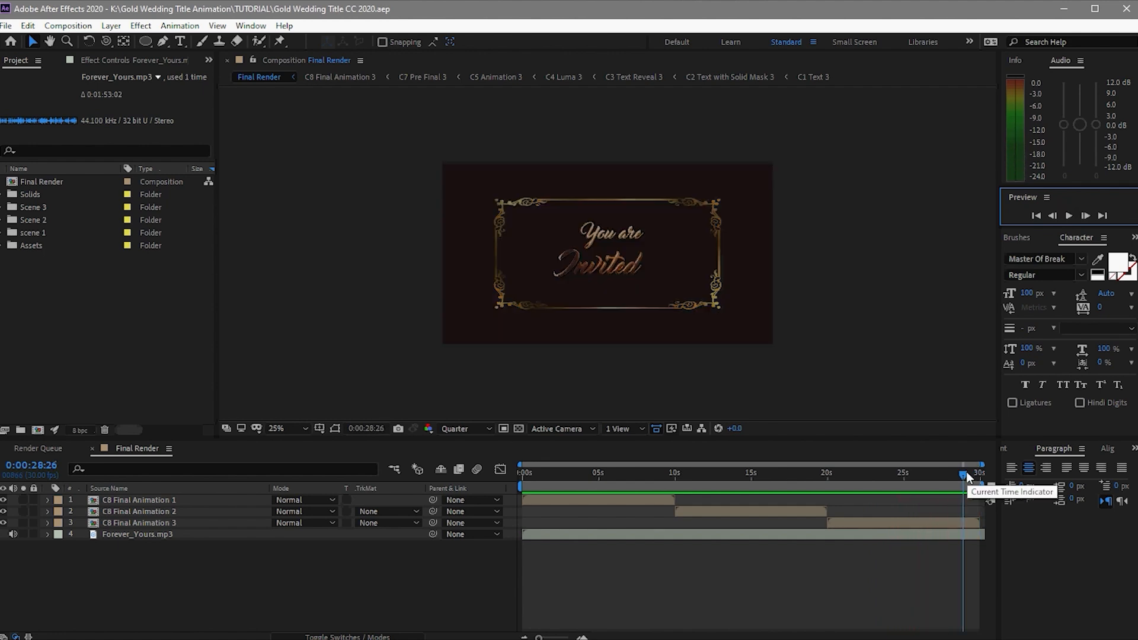
drag(966, 471, 510, 471)
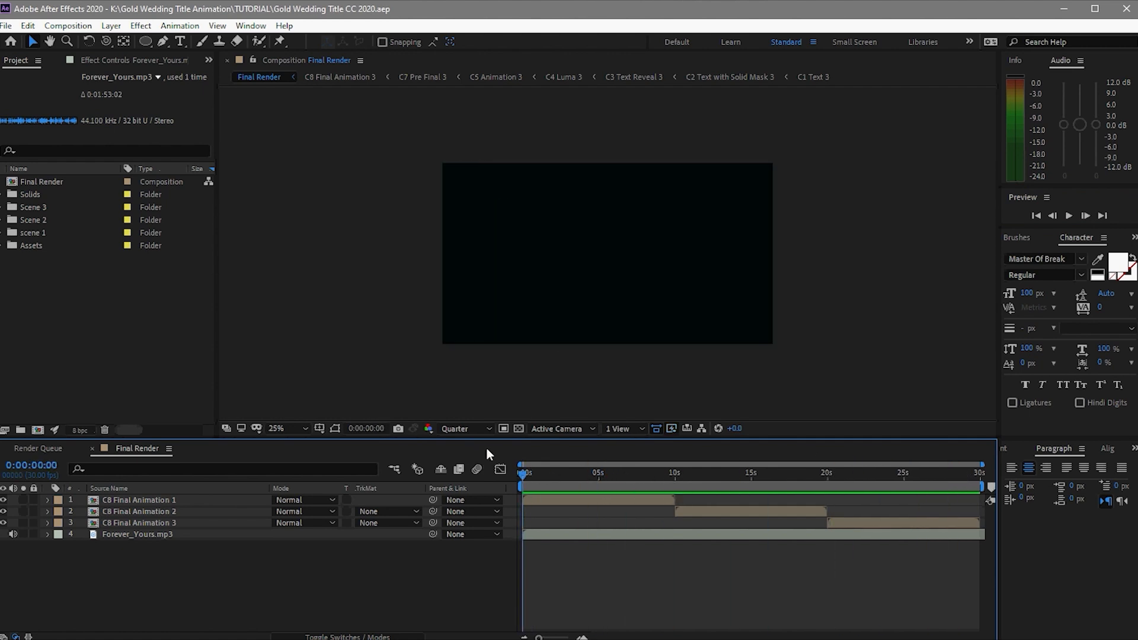
Add Final Render to the render queue in QuickTime format, with output to Final Render.mov in the Practise 2 folder.
click(68, 25)
click(83, 137)
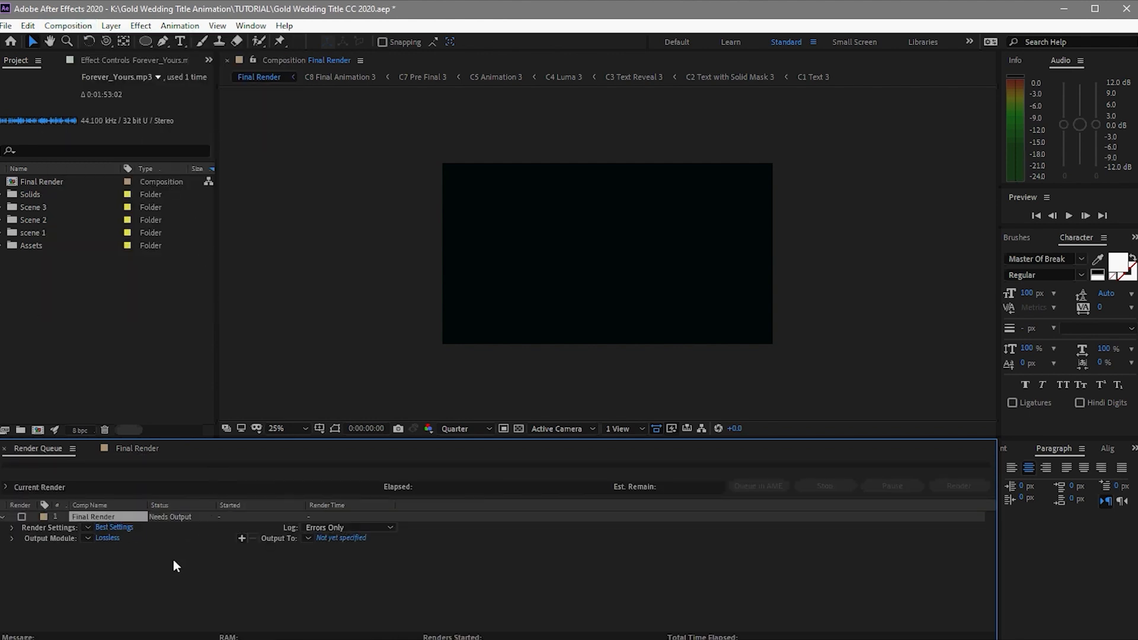
click(107, 537)
click(592, 148)
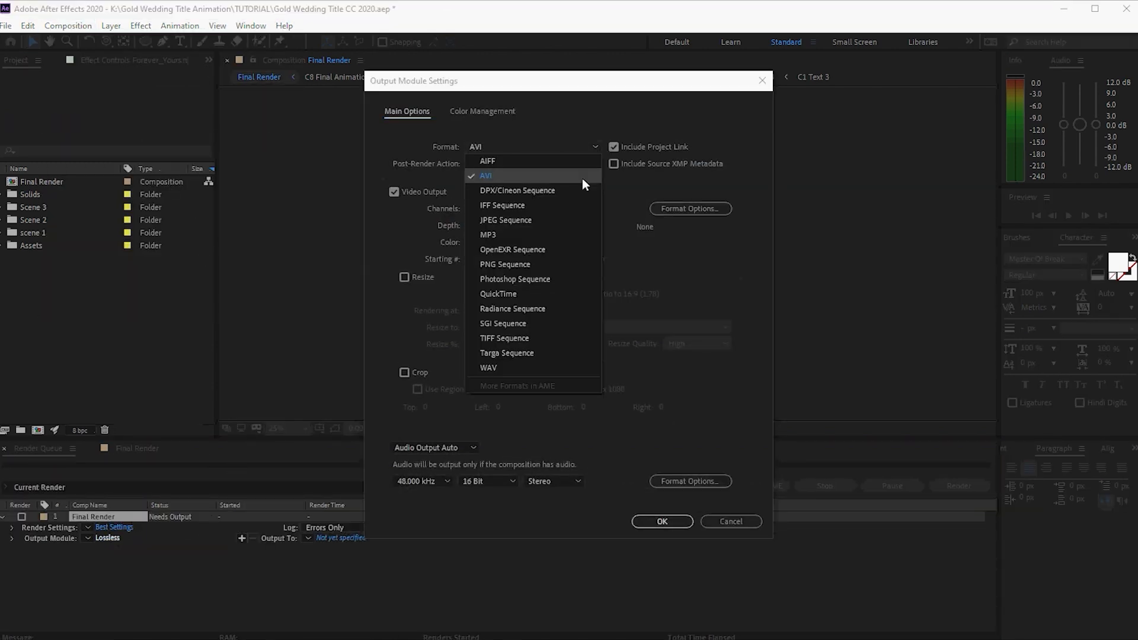
click(543, 294)
click(658, 523)
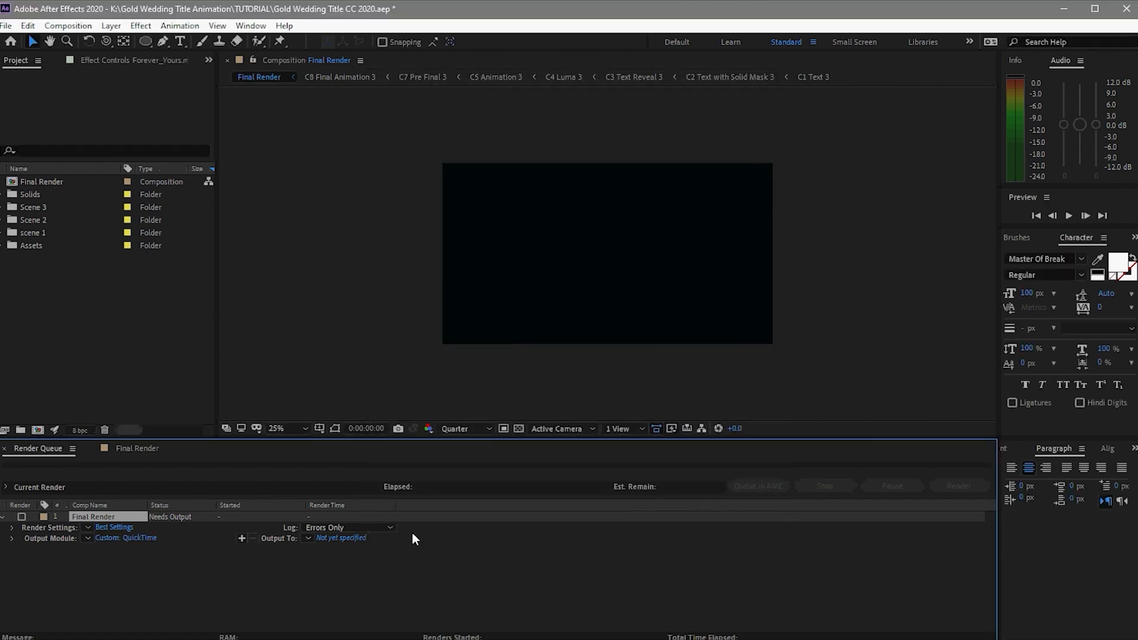
click(354, 538)
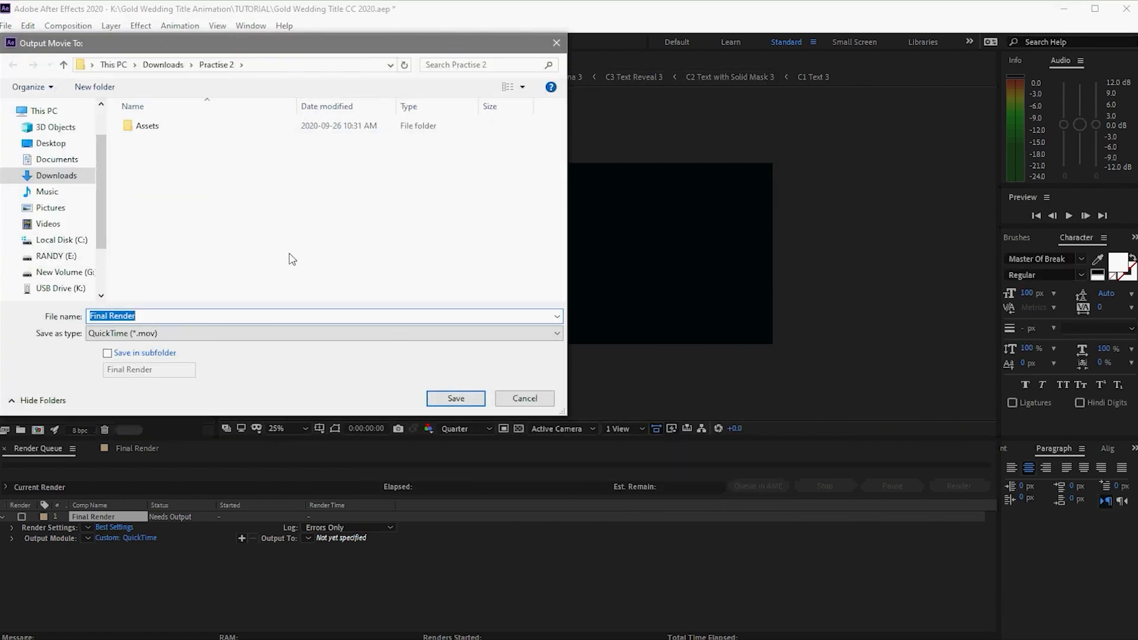
click(449, 397)
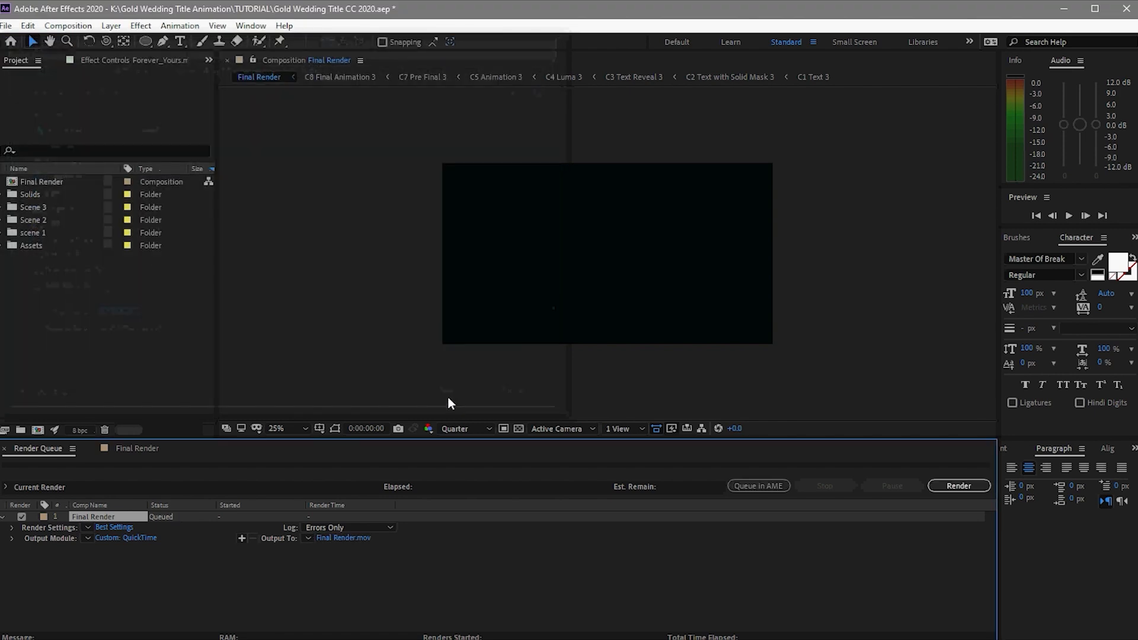
Set the composition's preview resolution to Full and start rendering the queued Final Render.
click(490, 428)
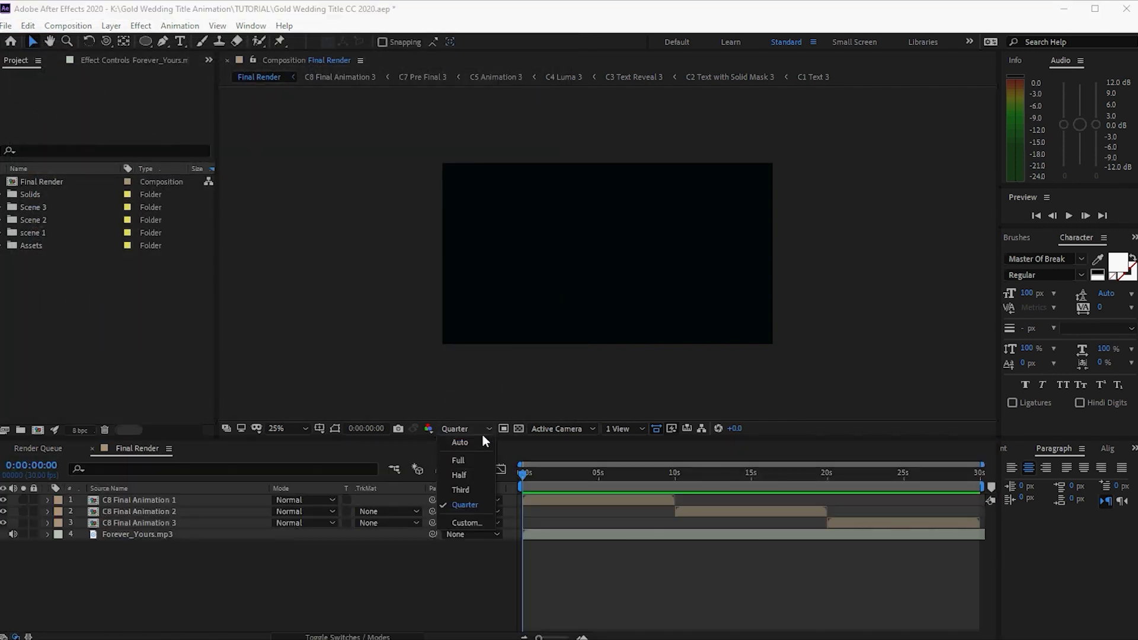
click(449, 460)
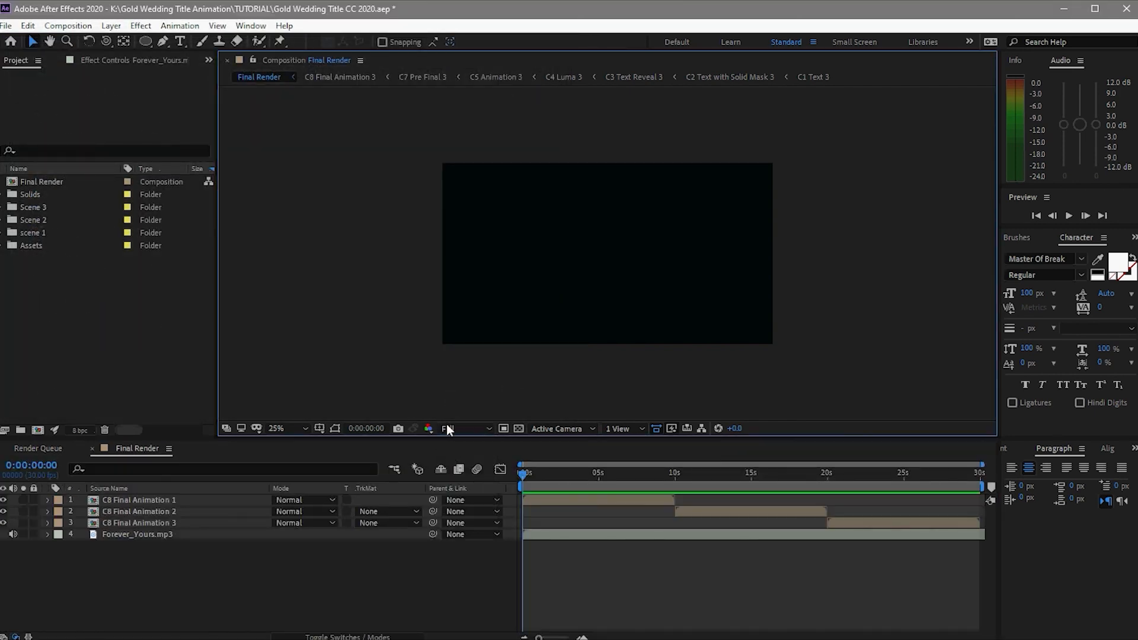
click(51, 450)
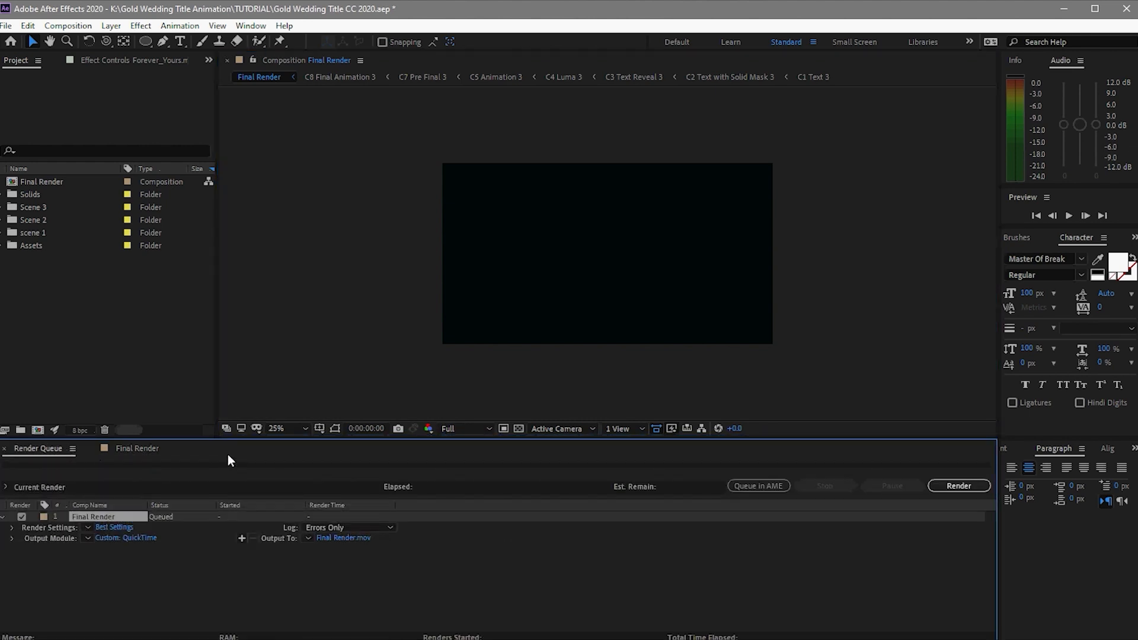
click(948, 490)
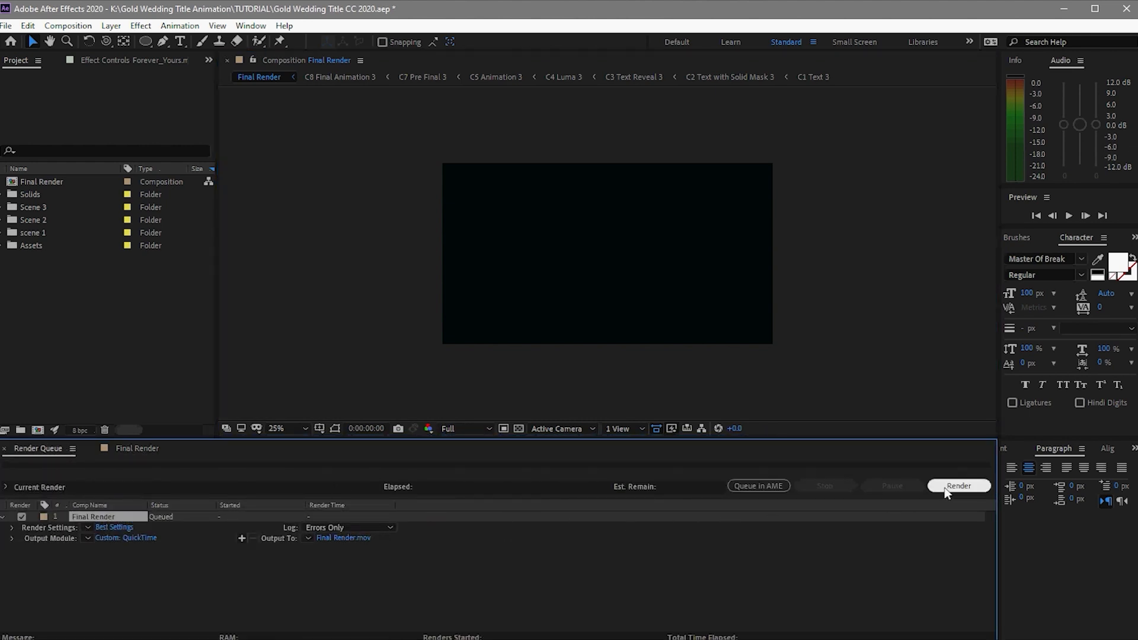